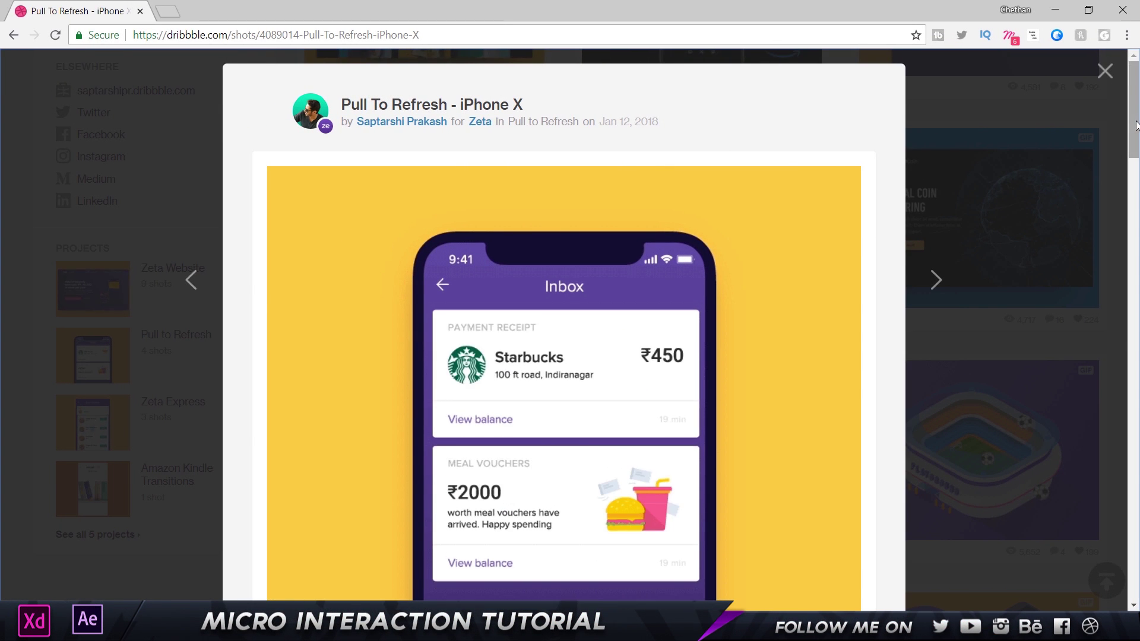
Examine the Pull To Refresh - iPhone X shot and preview the Zeta team card
{"action": "scroll", "coordinate": [1136, 137], "scroll_direction": "down", "scroll_amount": 2}
{"action": "scroll", "coordinate": [1136, 138], "scroll_direction": "up", "scroll_amount": 1}
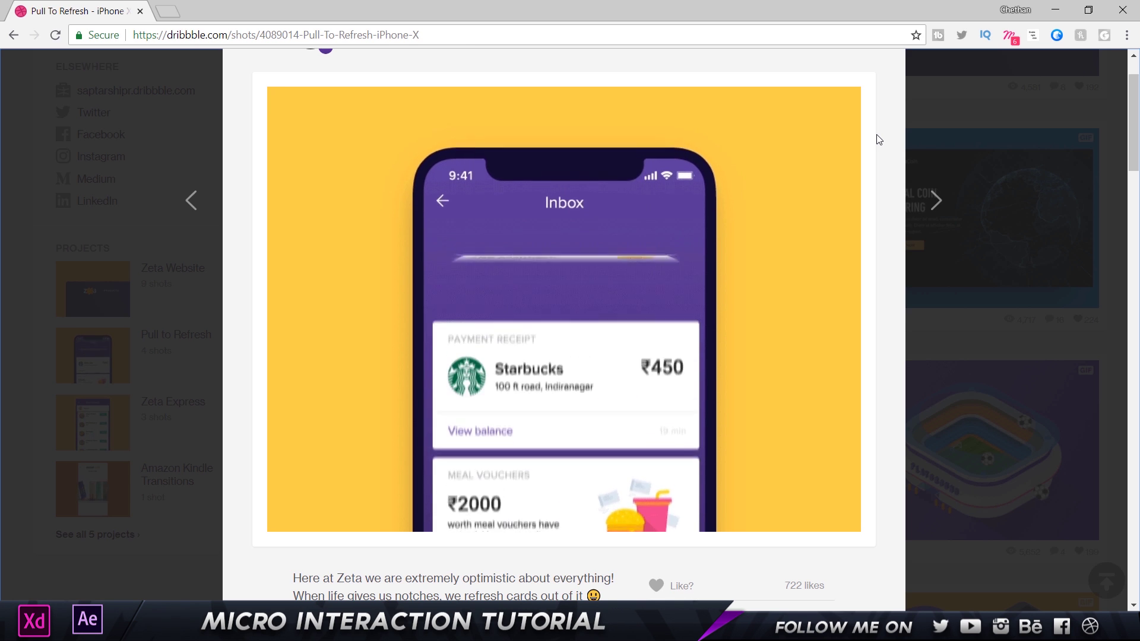
{"action": "scroll", "coordinate": [879, 140], "scroll_direction": "up", "scroll_amount": 2}
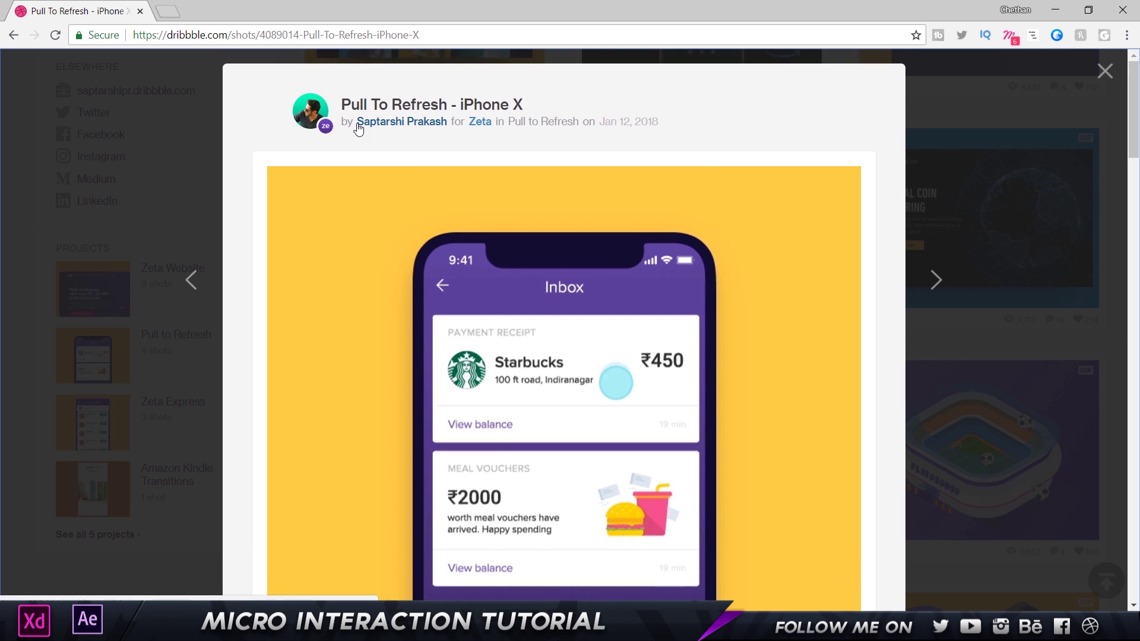
{"action": "mouse_move", "coordinate": [447, 122]}
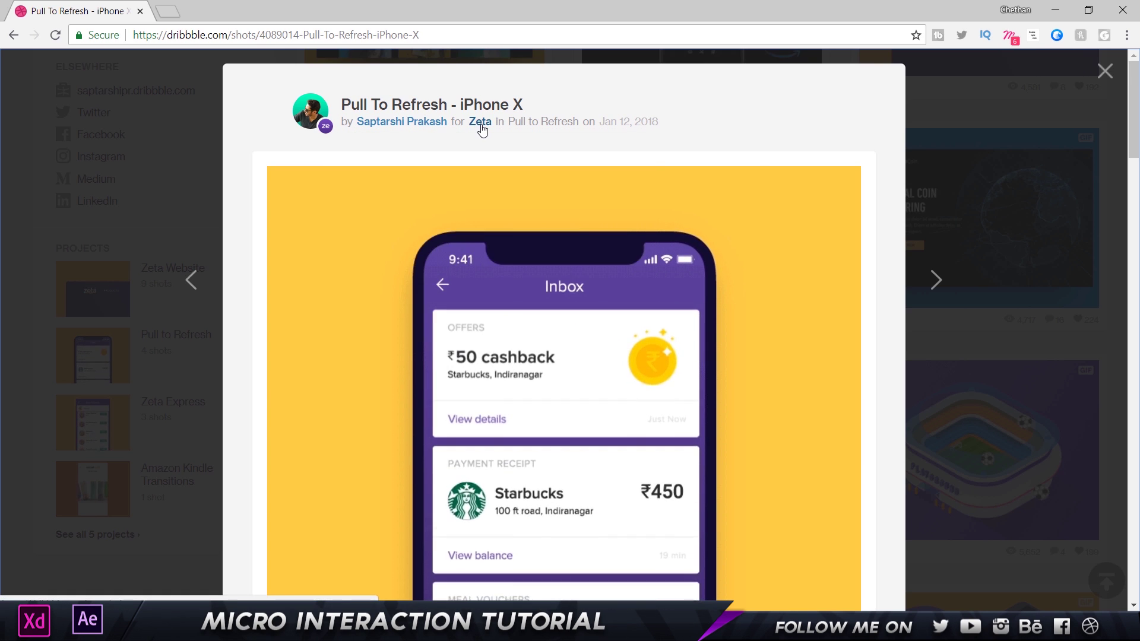
{"action": "mouse_move", "coordinate": [480, 129]}
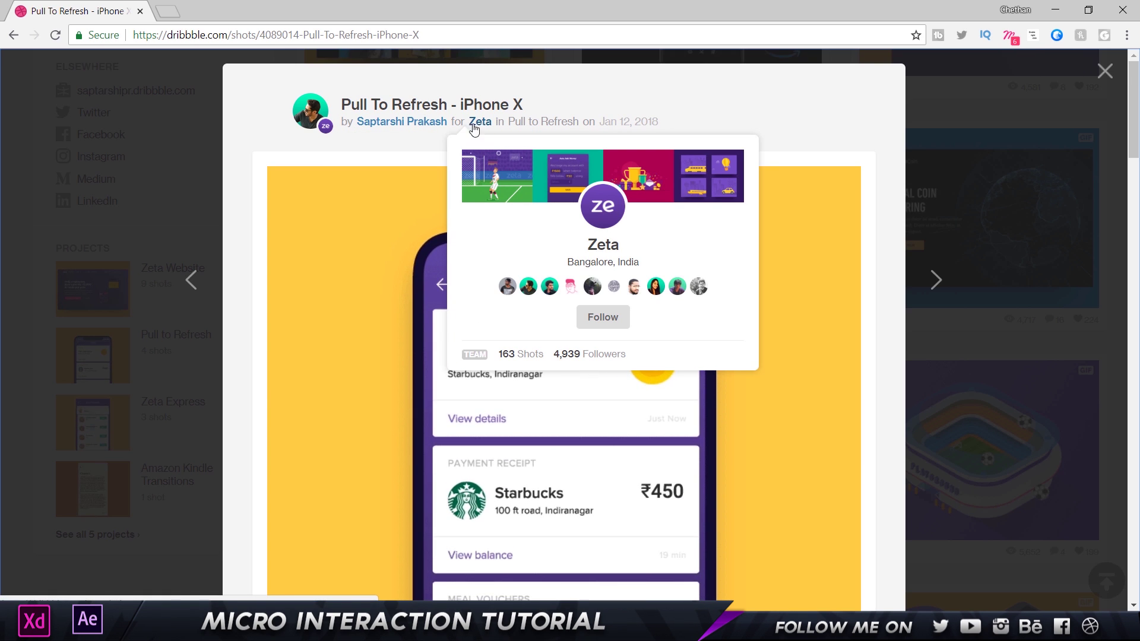
Browse the shots on the designer's Dribbble profile and highlight the profile description
{"action": "left_click", "coordinate": [932, 183]}
{"action": "scroll", "coordinate": [868, 351], "scroll_direction": "down", "scroll_amount": 4}
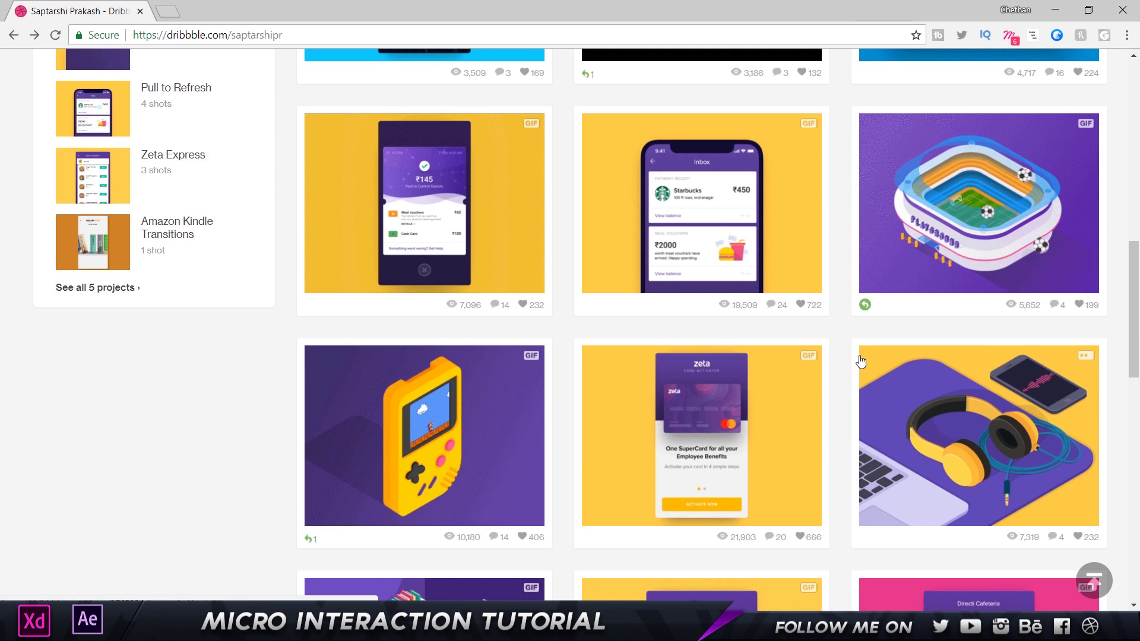
{"action": "scroll", "coordinate": [861, 361], "scroll_direction": "down", "scroll_amount": 4}
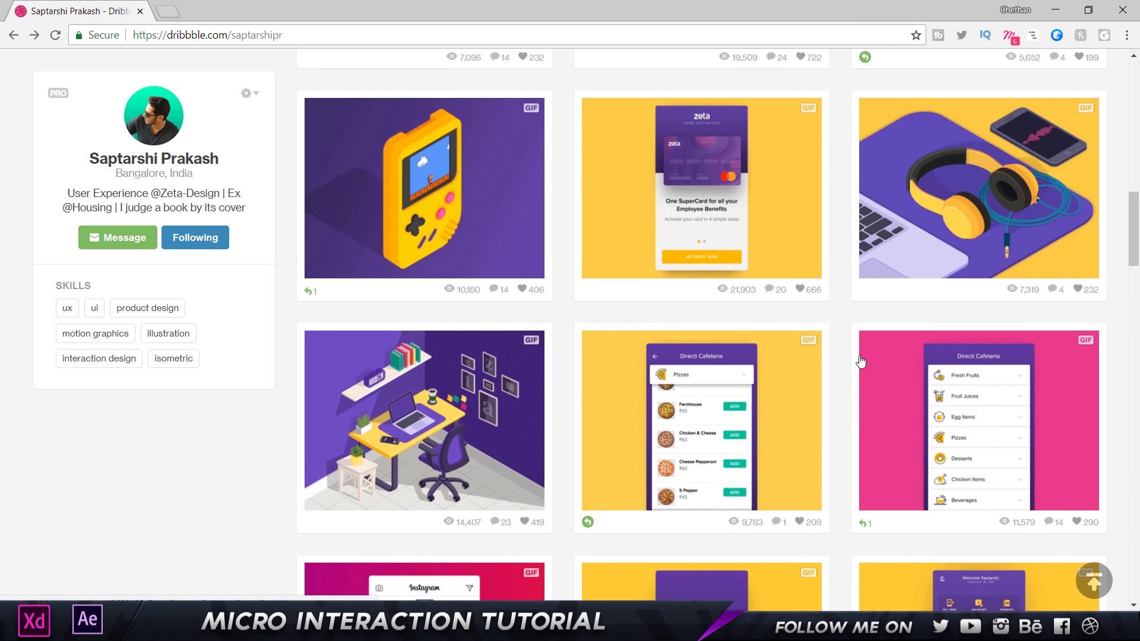
{"action": "scroll", "coordinate": [861, 361], "scroll_direction": "down", "scroll_amount": 6}
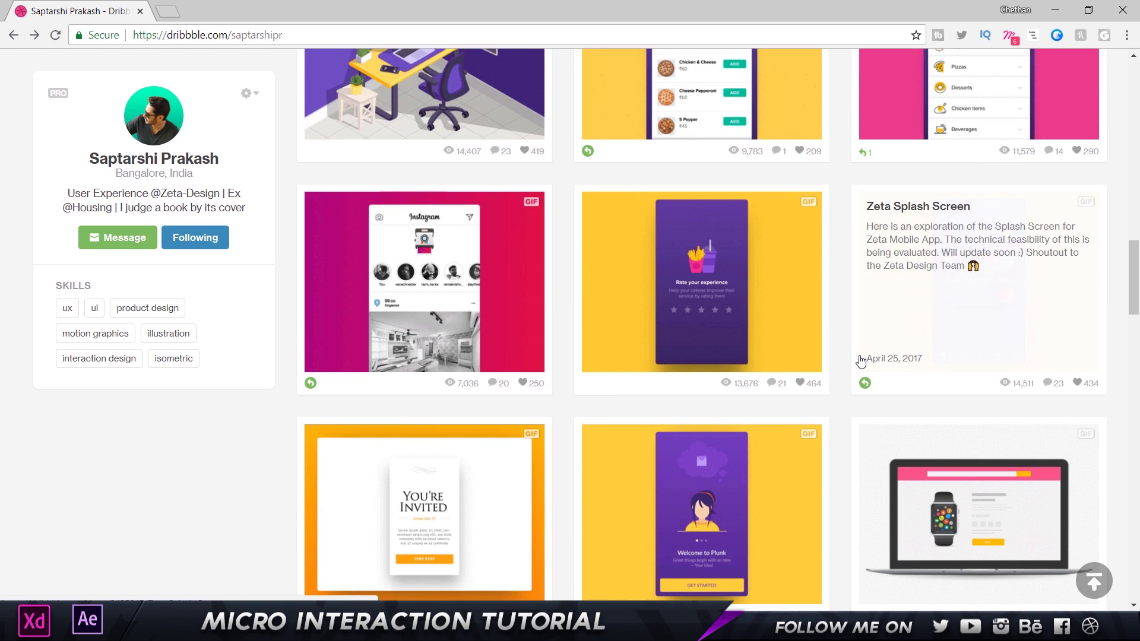
{"action": "scroll", "coordinate": [861, 361], "scroll_direction": "up", "scroll_amount": 15}
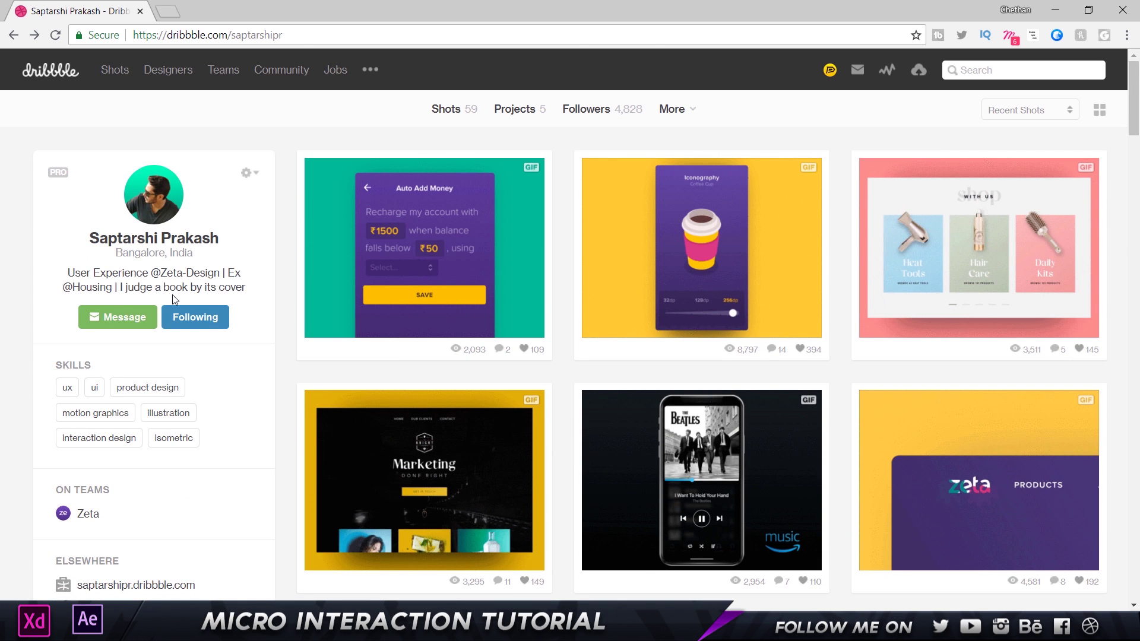
{"action": "left_click_drag", "start_coordinate": [71, 273], "coordinate": [226, 275]}
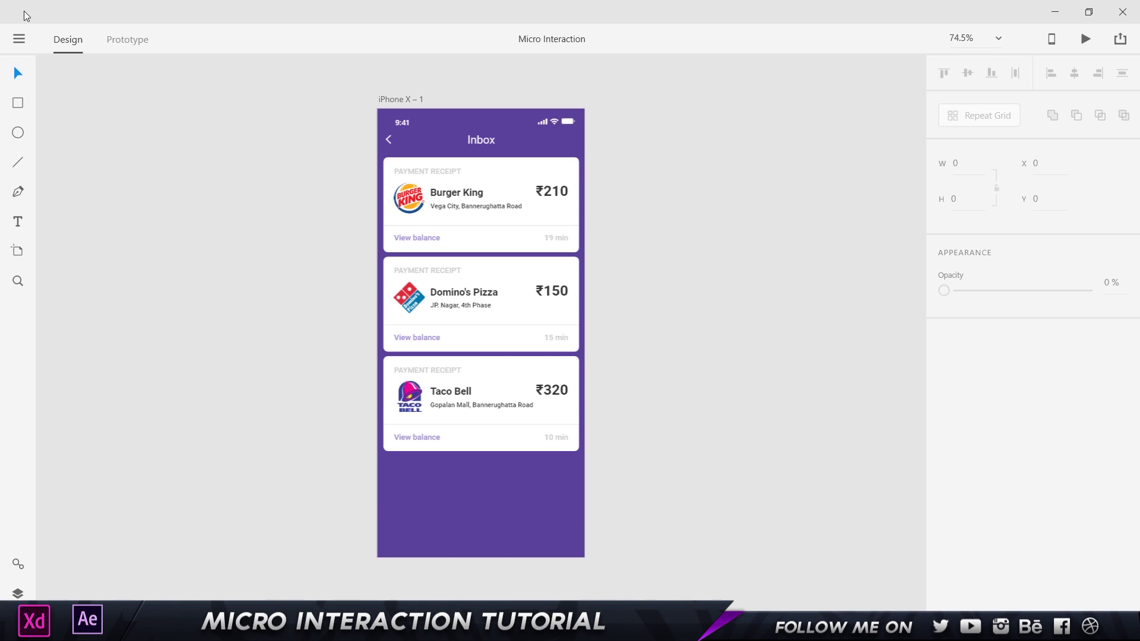
In Adobe XD, create a blank iPhone X document and close it again
{"action": "left_click", "coordinate": [409, 101]}
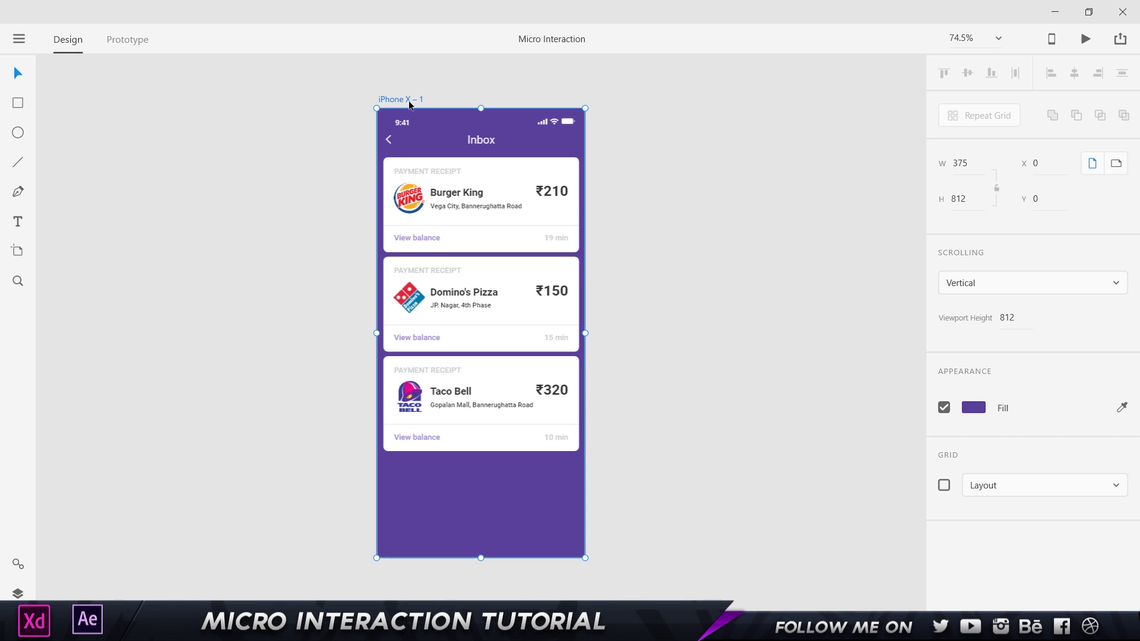
{"action": "left_click", "coordinate": [23, 38]}
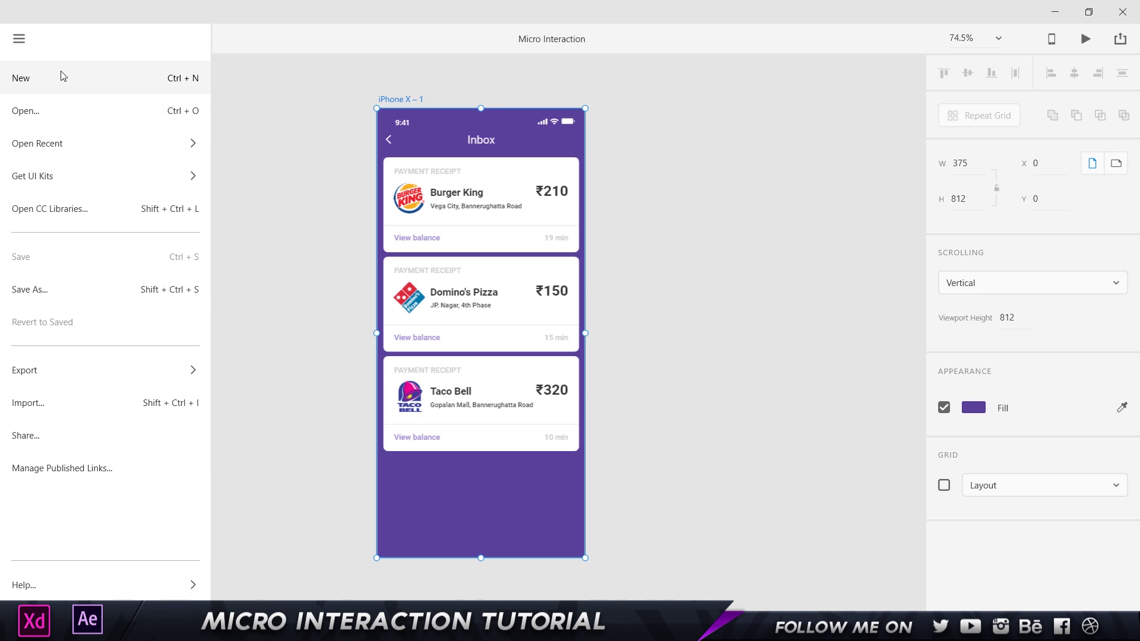
{"action": "left_click", "coordinate": [455, 222]}
{"action": "key", "text": "ctrl+n"}
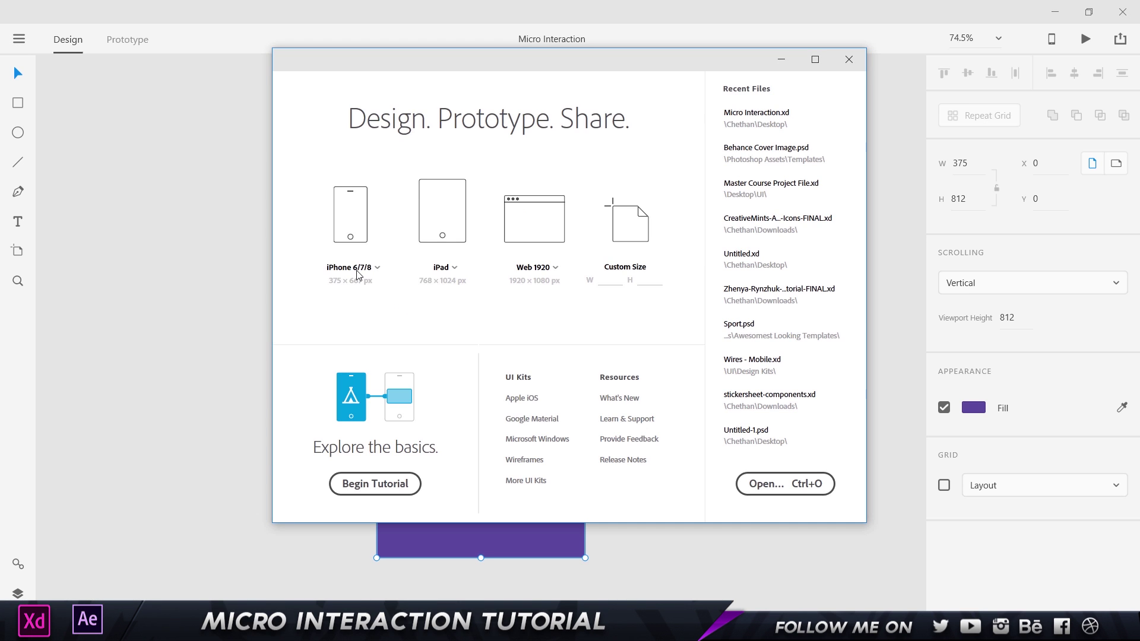
{"action": "left_click", "coordinate": [356, 275]}
{"action": "left_click", "coordinate": [356, 247]}
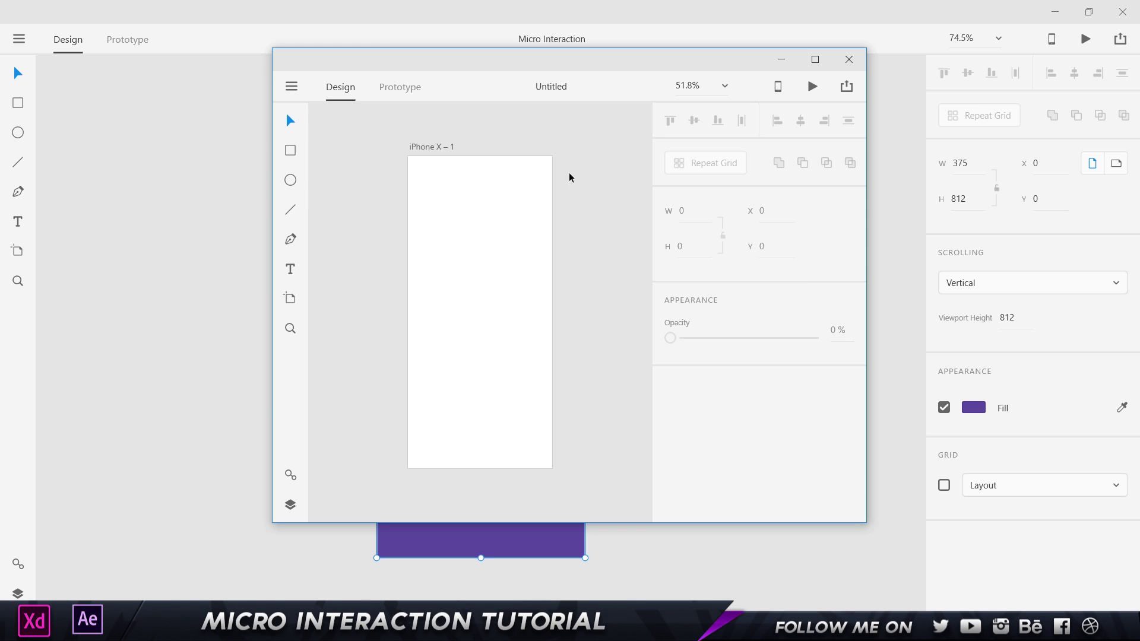
{"action": "left_click", "coordinate": [849, 59]}
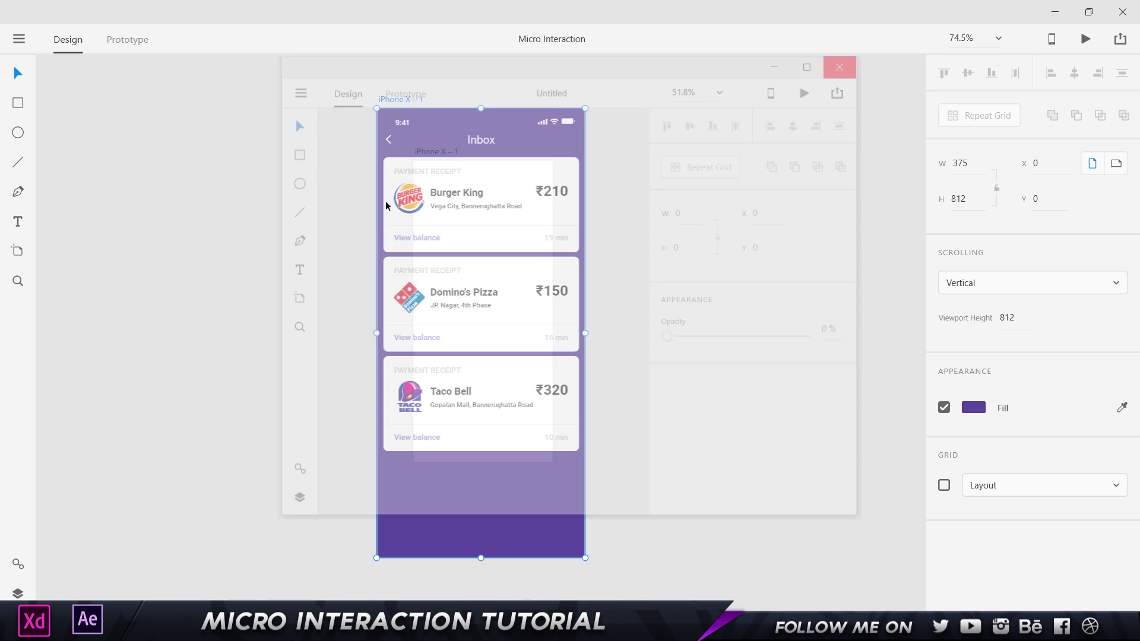
Duplicate the iPhone X – 1 artboard and delete all the contents of the copy, including the back arrow
{"action": "left_click_drag", "start_coordinate": [765, 169], "coordinate": [628, 177]}
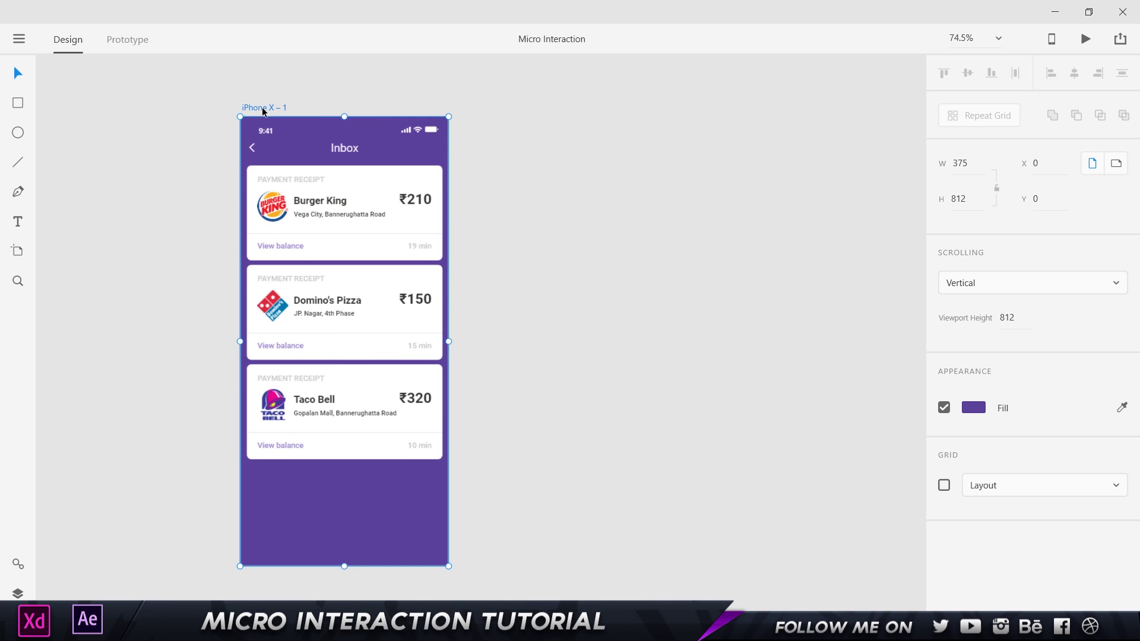
{"action": "key", "text": "ctrl+d"}
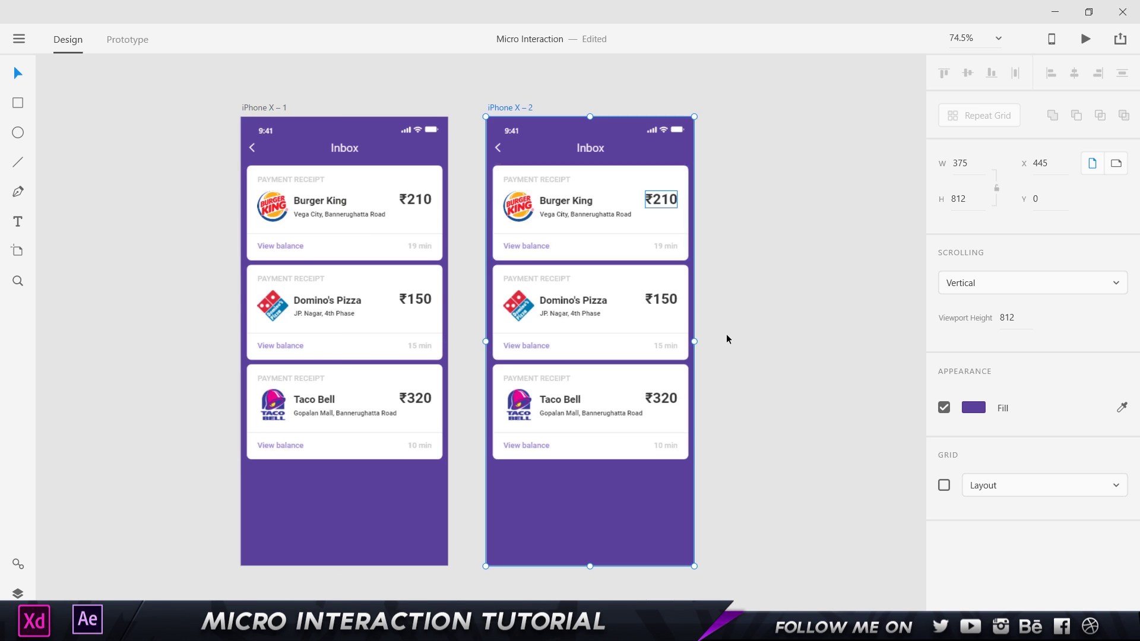
{"action": "left_click_drag", "start_coordinate": [785, 586], "coordinate": [501, 88]}
{"action": "key", "text": "Delete"}
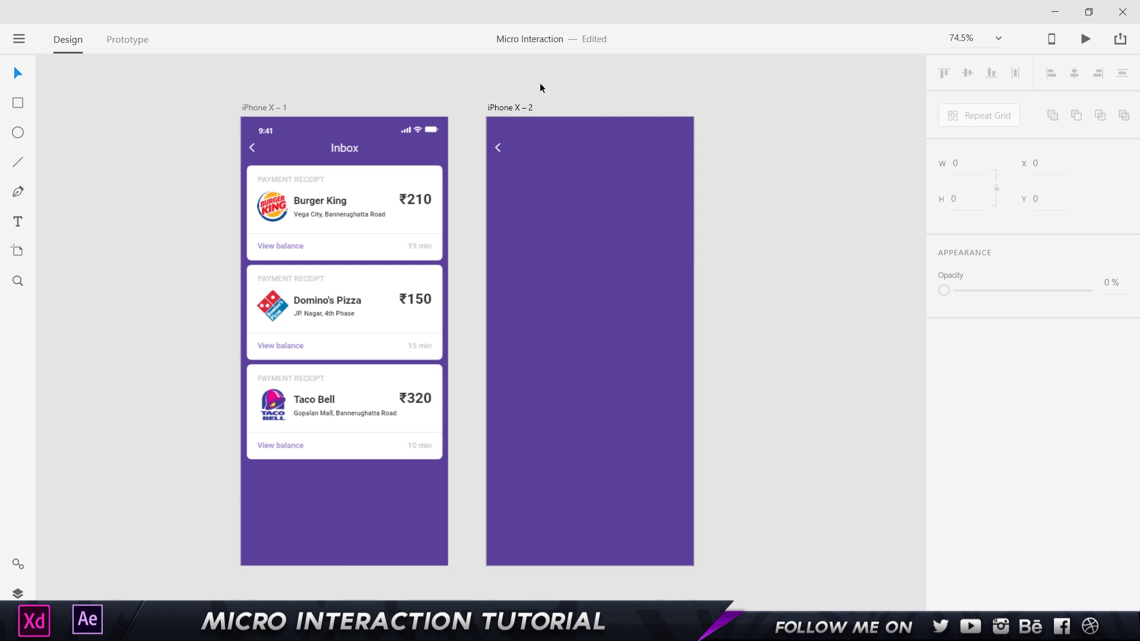
{"action": "left_click", "coordinate": [497, 148]}
{"action": "key", "text": "Delete"}
View the available UI kits and copy the status bar from iPhone X – 1 to the same place on iPhone X – 2
{"action": "scroll", "coordinate": [593, 265], "scroll_direction": "up", "scroll_amount": 1}
{"action": "scroll", "coordinate": [593, 265], "scroll_direction": "up", "scroll_amount": 2}
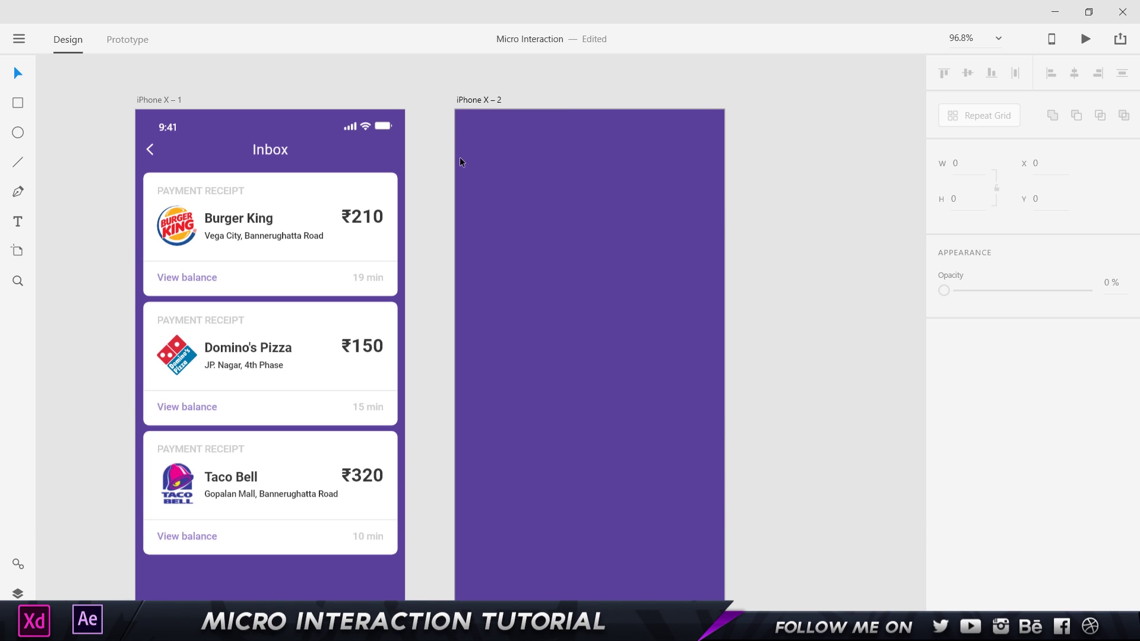
{"action": "left_click", "coordinate": [388, 129]}
{"action": "left_click_drag", "start_coordinate": [387, 129], "coordinate": [437, 155]}
{"action": "key", "text": "ctrl+z"}
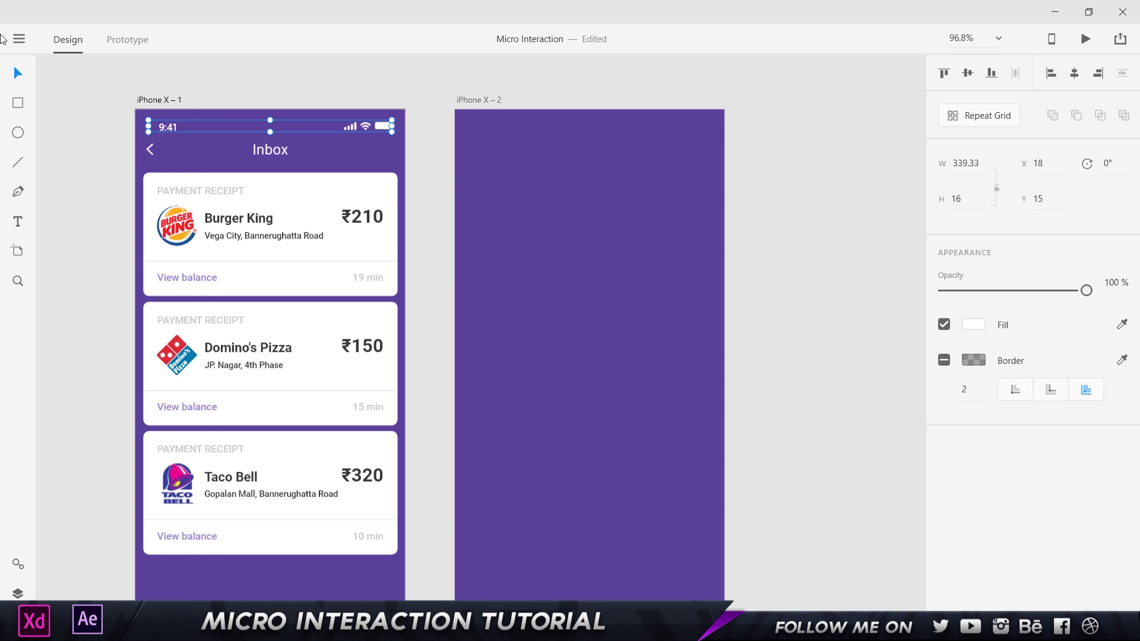
{"action": "left_click", "coordinate": [19, 38]}
{"action": "mouse_move", "coordinate": [89, 175]}
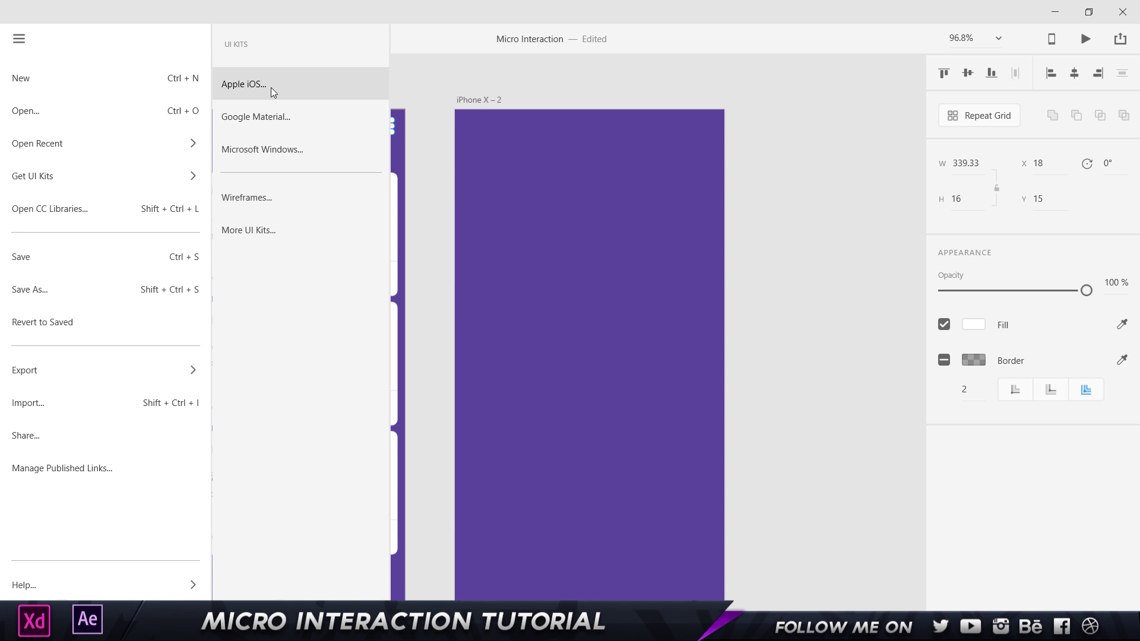
{"action": "left_click", "coordinate": [467, 78]}
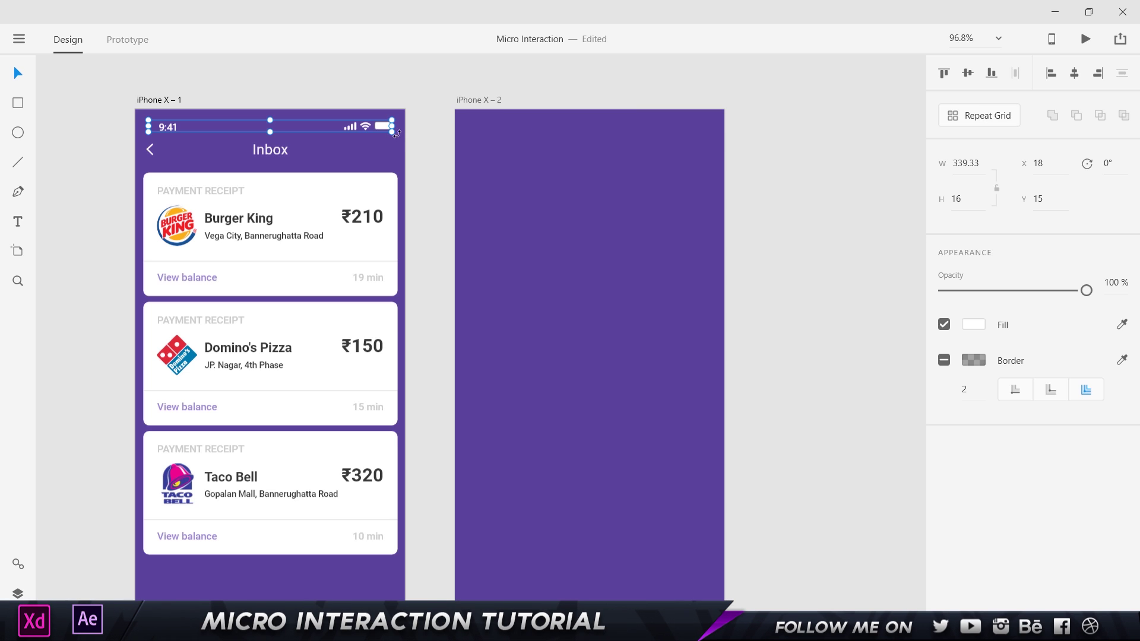
{"action": "left_click", "coordinate": [624, 203]}
{"action": "key", "text": "ctrl+v"}
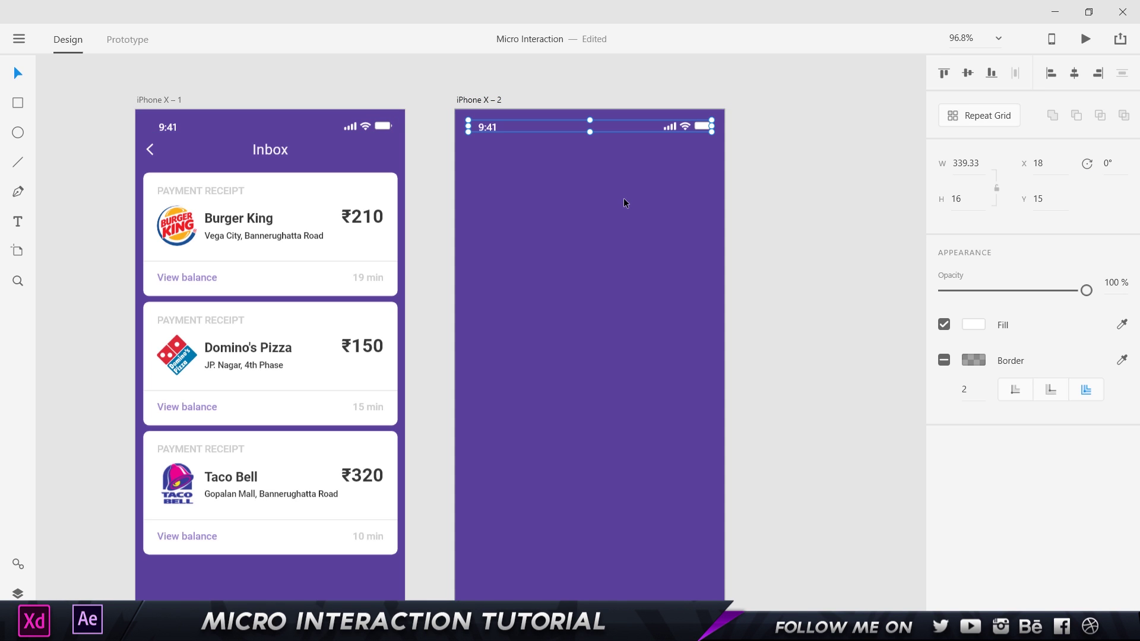
{"action": "left_click", "coordinate": [623, 203]}
Copy the Inbox title from iPhone X – 1 to the same place on iPhone X – 2
{"action": "left_click", "coordinate": [270, 150]}
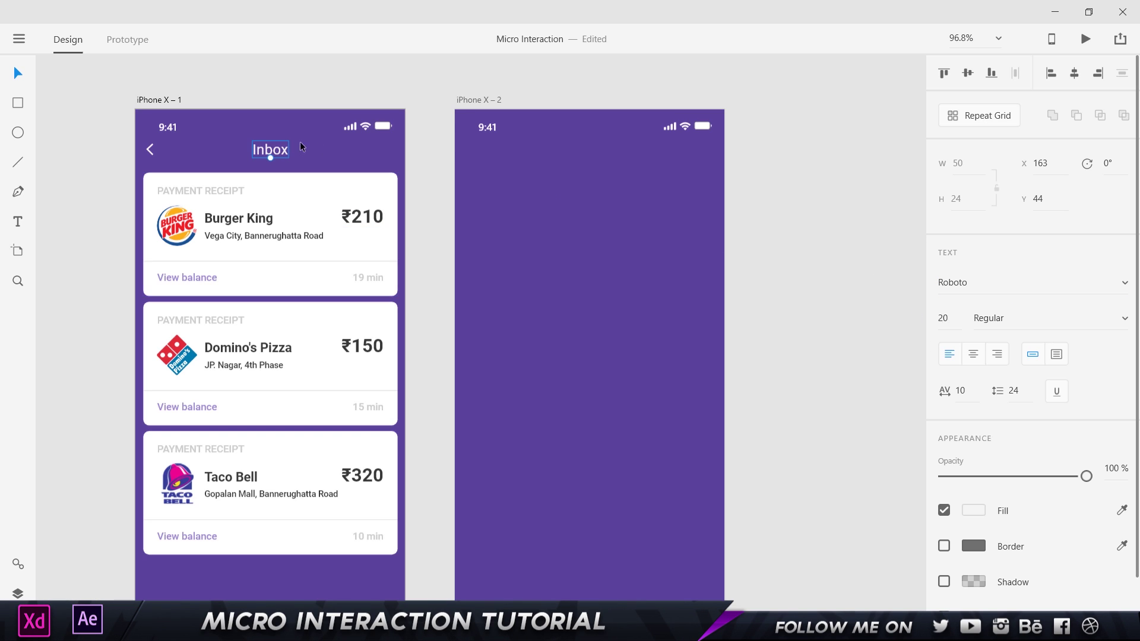
{"action": "left_click", "coordinate": [615, 221]}
{"action": "key", "text": "ctrl+z"}
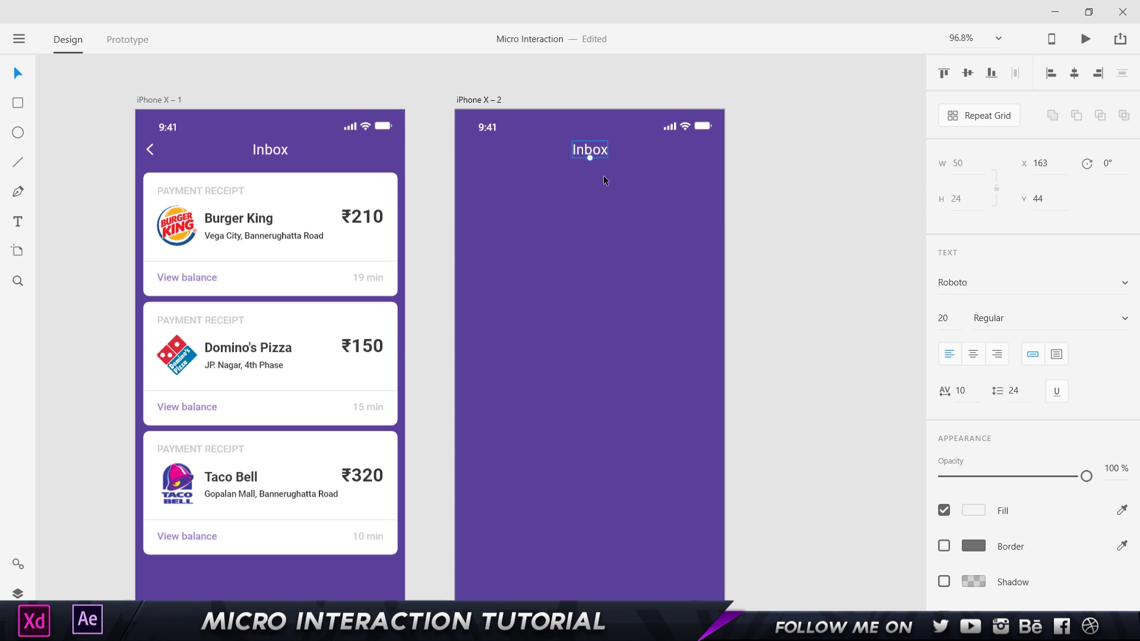
Copy the back arrow from iPhone X – 1 to the same place beside the Inbox title on iPhone X – 2
{"action": "left_click", "coordinate": [151, 149]}
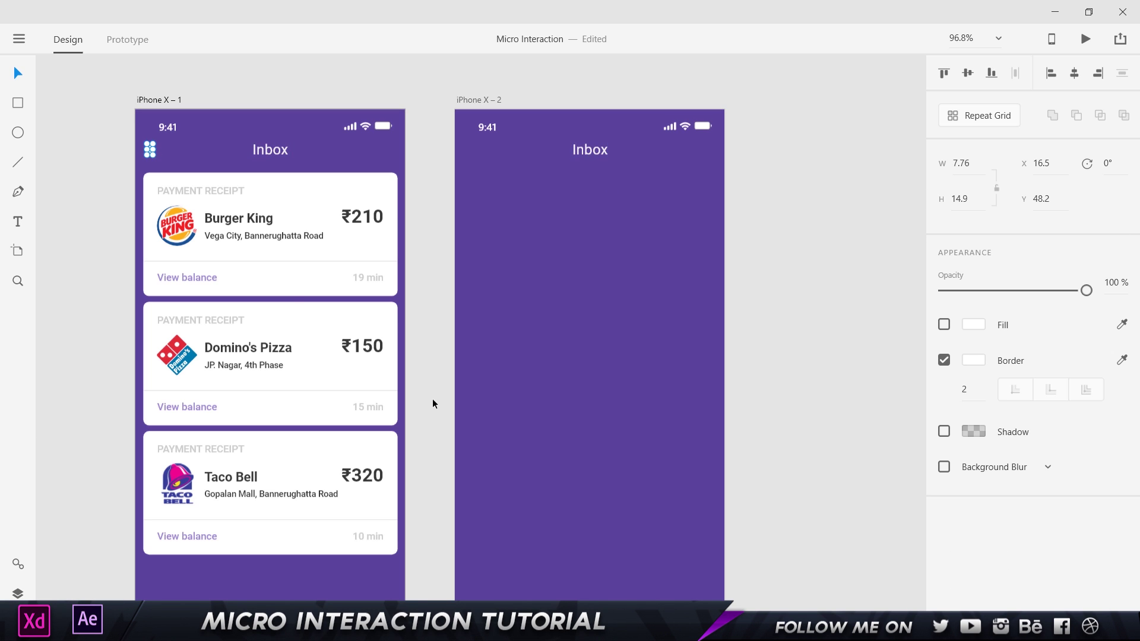
{"action": "scroll", "coordinate": [140, 148], "scroll_direction": "up", "scroll_amount": 5}
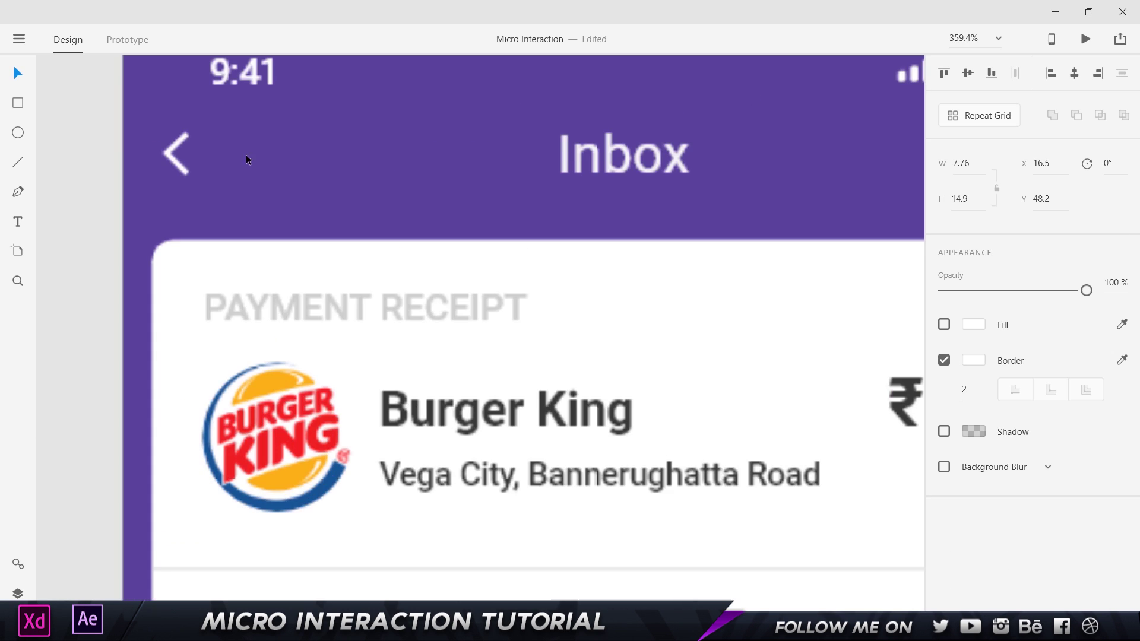
{"action": "scroll", "coordinate": [546, 216], "scroll_direction": "down", "scroll_amount": 3}
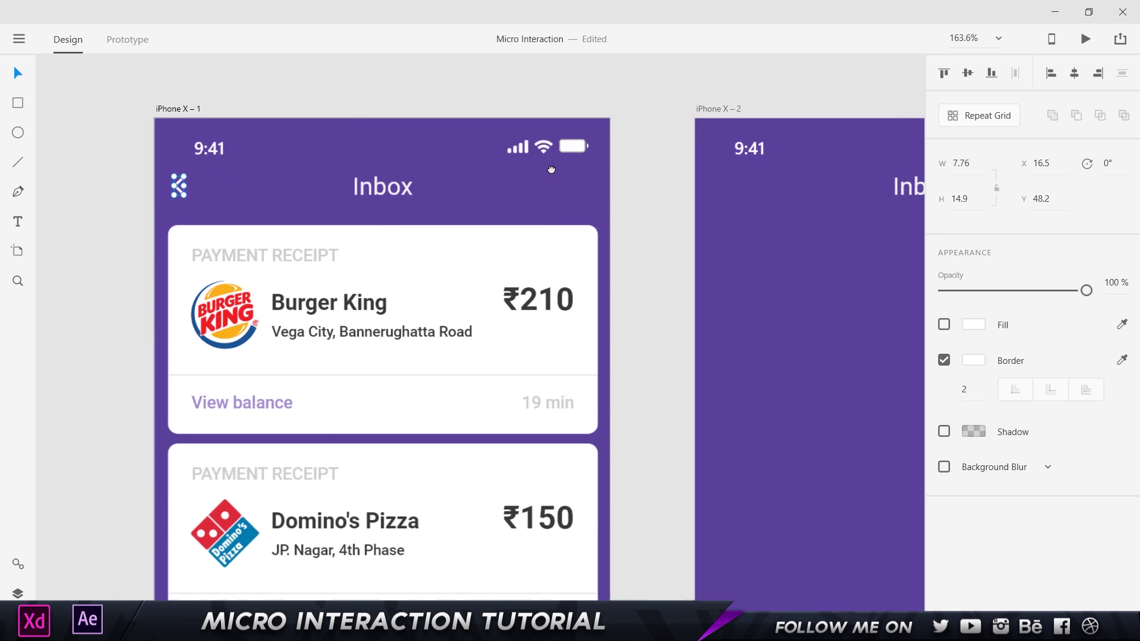
{"action": "left_click_drag", "start_coordinate": [551, 170], "coordinate": [637, 175]}
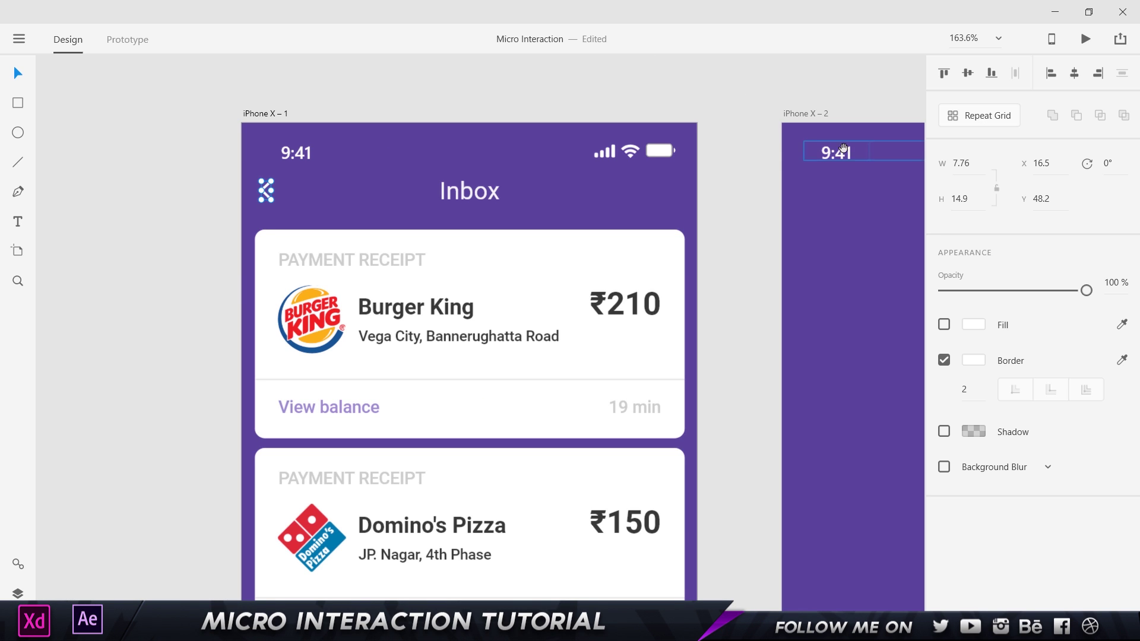
{"action": "left_click_drag", "start_coordinate": [807, 154], "coordinate": [689, 165]}
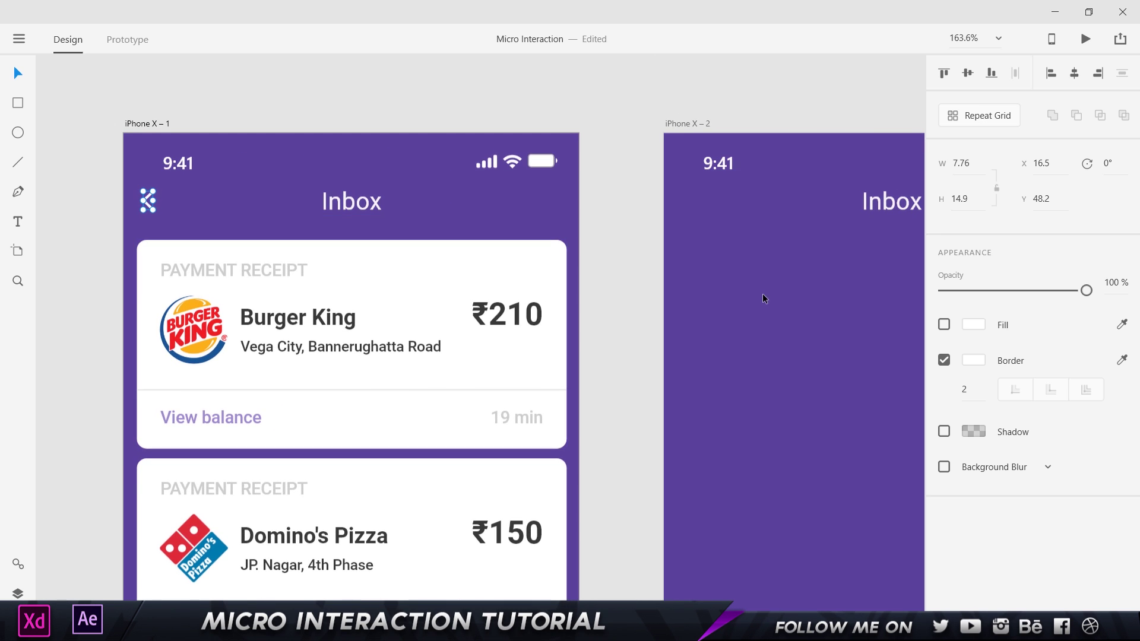
{"action": "key", "text": "ctrl+x"}
{"action": "key", "text": "ctrl+v"}
{"action": "left_click_drag", "start_coordinate": [751, 292], "coordinate": [808, 245]}
Copy the white rounded background of the Burger King card to the same place on iPhone X – 2
{"action": "left_click_drag", "start_coordinate": [382, 253], "coordinate": [475, 301]}
{"action": "key", "text": "ctrl+z"}
{"action": "left_click_drag", "start_coordinate": [713, 274], "coordinate": [617, 287]}
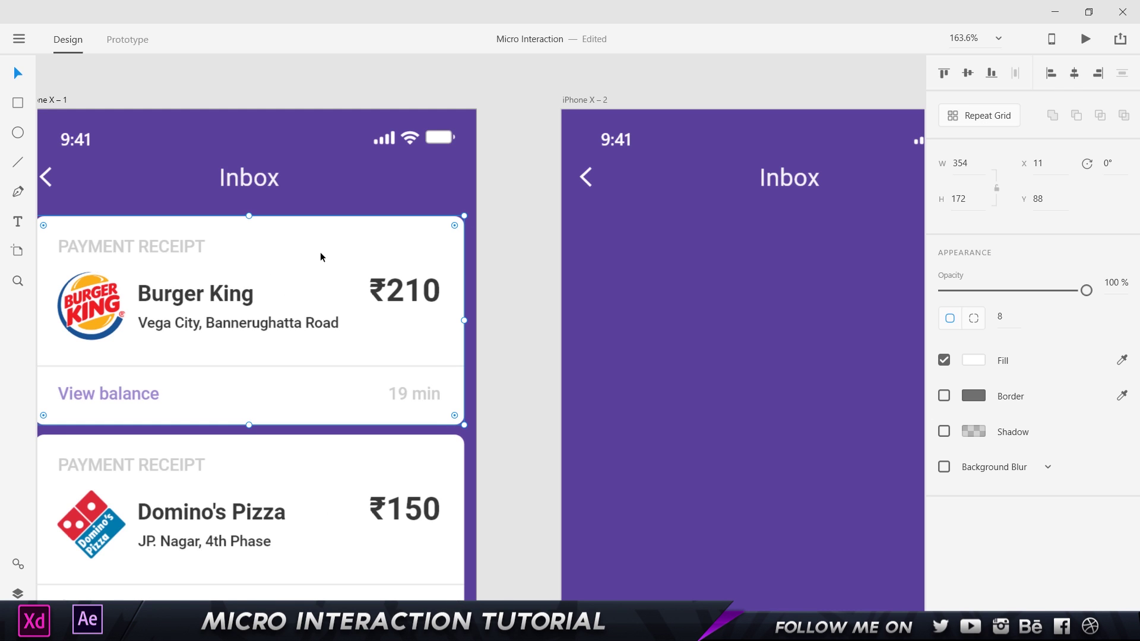
{"action": "left_click", "coordinate": [715, 269]}
{"action": "key", "text": "ctrl+v"}
{"action": "left_click_drag", "start_coordinate": [842, 316], "coordinate": [582, 325]}
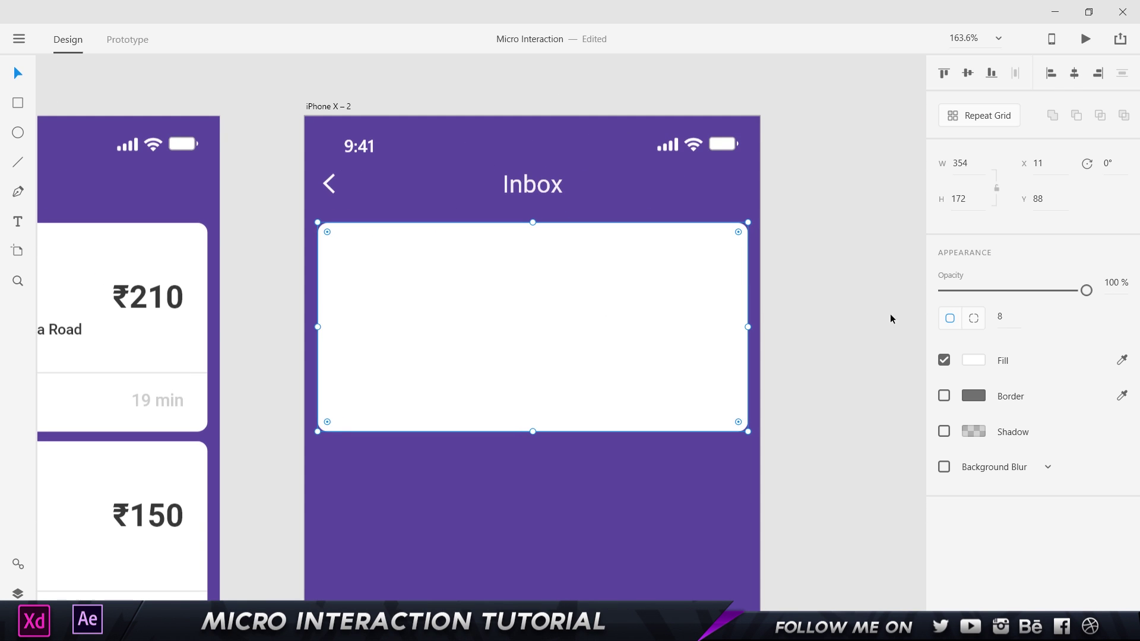
{"action": "left_click", "coordinate": [954, 166]}
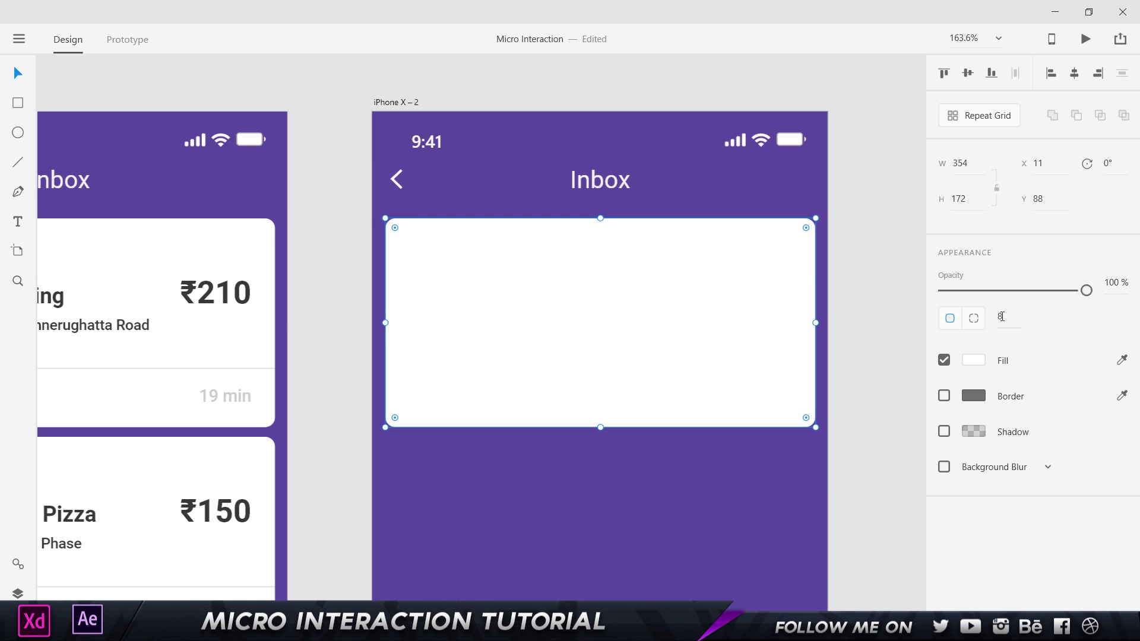
Copy the grey PAYMENT RECEIPT label of the Burger King card to the same place on iPhone X – 2
{"action": "left_click_drag", "start_coordinate": [272, 246], "coordinate": [539, 192]}
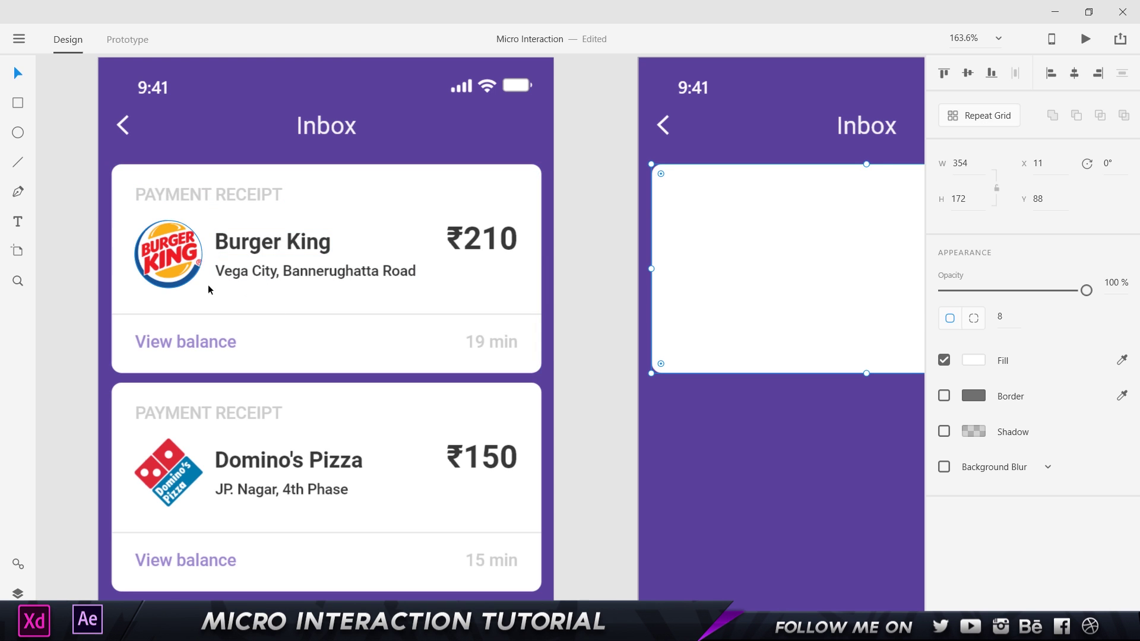
{"action": "left_click", "coordinate": [242, 197]}
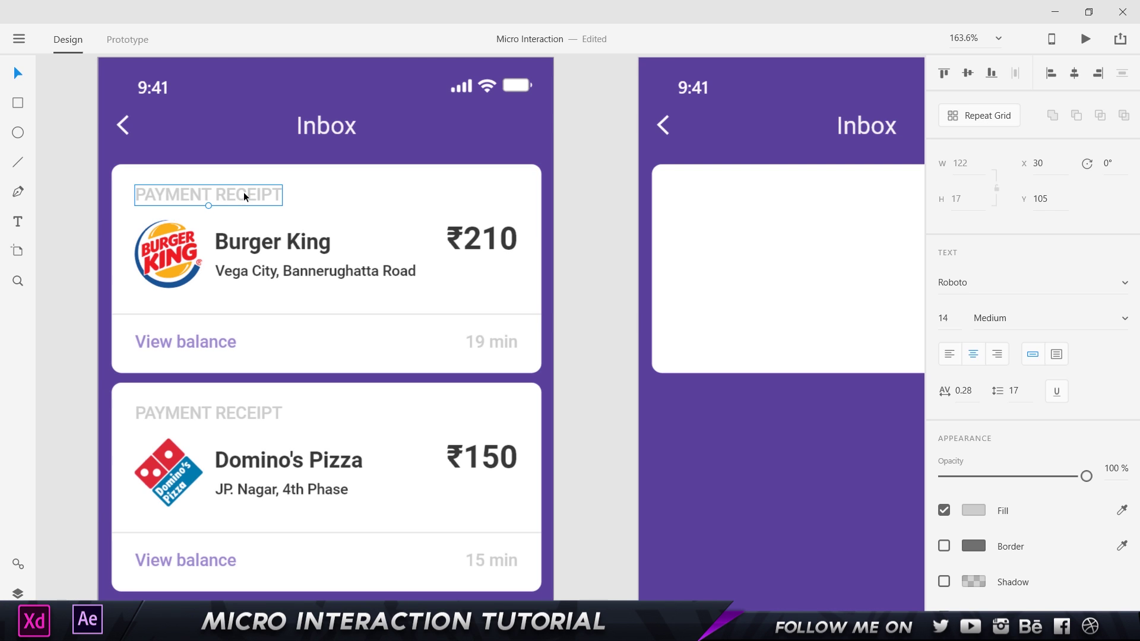
{"action": "left_click", "coordinate": [973, 512]}
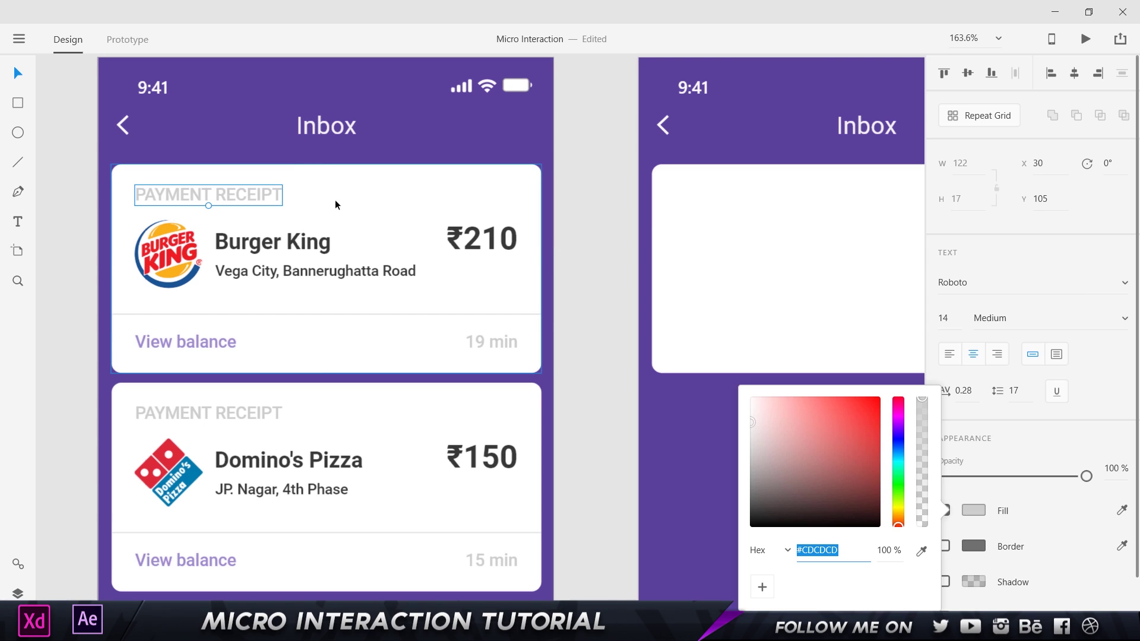
{"action": "left_click", "coordinate": [235, 216]}
{"action": "double_click", "coordinate": [199, 190]}
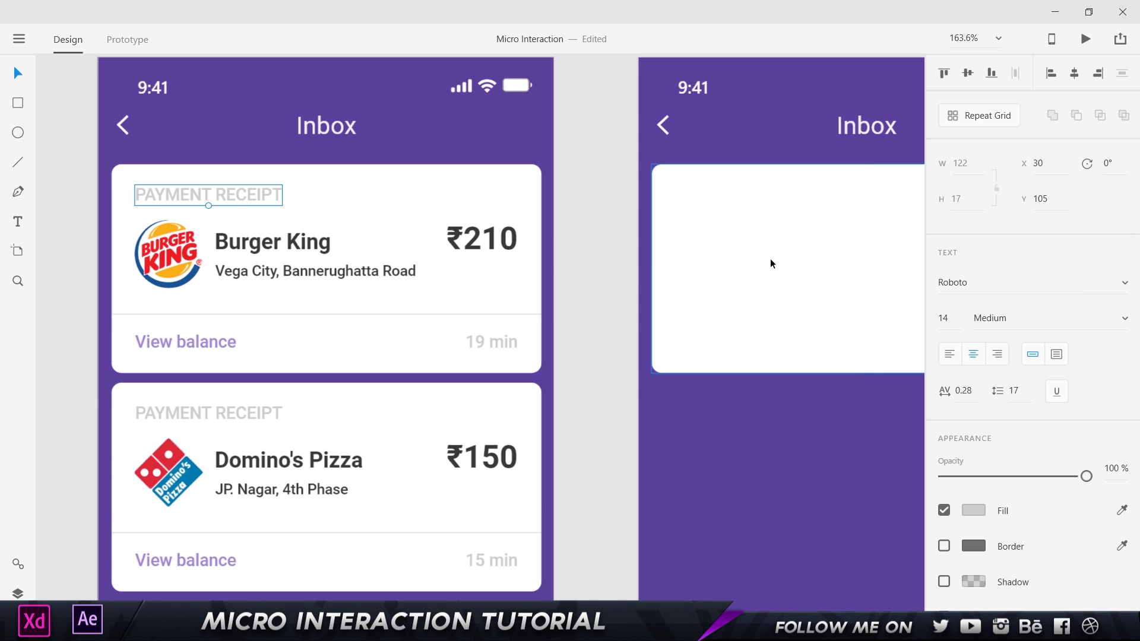
{"action": "key", "text": "ctrl+v"}
{"action": "scroll", "coordinate": [799, 331], "scroll_direction": "right", "scroll_amount": 5}
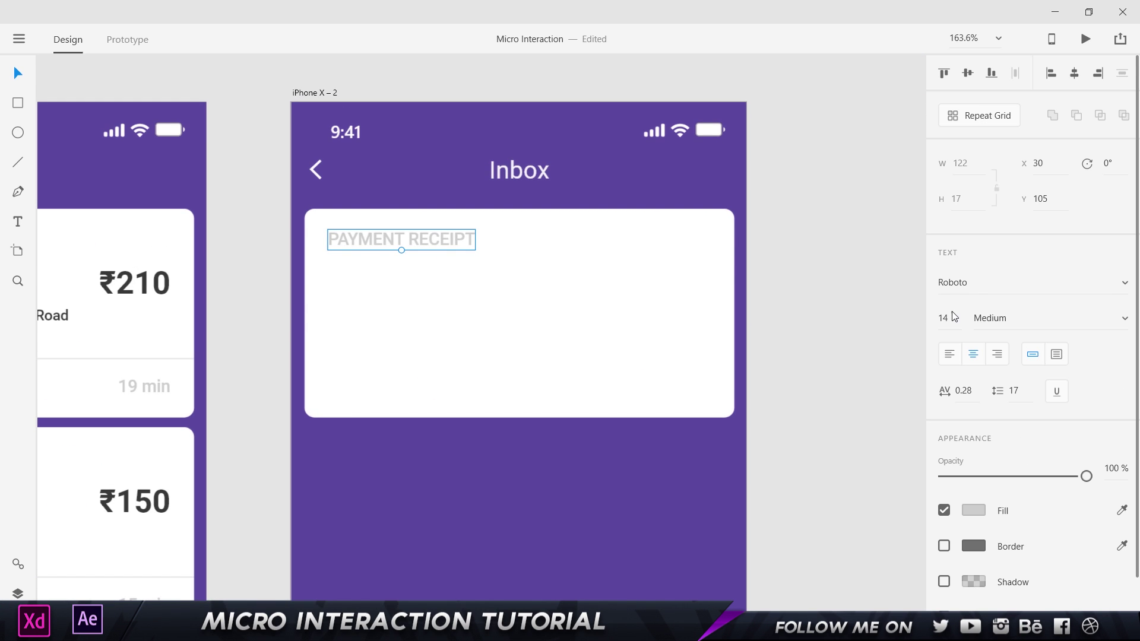
{"action": "left_click", "coordinate": [1015, 317]}
Copy the bold Burger King name text from iPhone X – 1 to the same place on iPhone X – 2's card
{"action": "scroll", "coordinate": [430, 466], "scroll_direction": "down", "scroll_amount": 2}
{"action": "scroll", "coordinate": [262, 326], "scroll_direction": "left", "scroll_amount": 5}
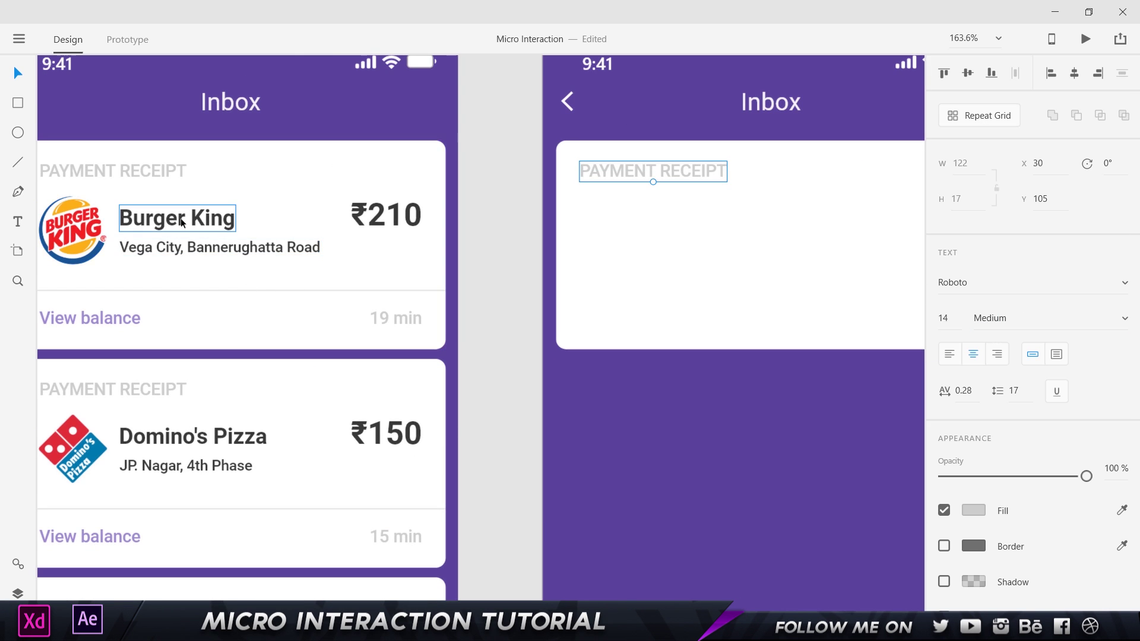
{"action": "left_click", "coordinate": [216, 230]}
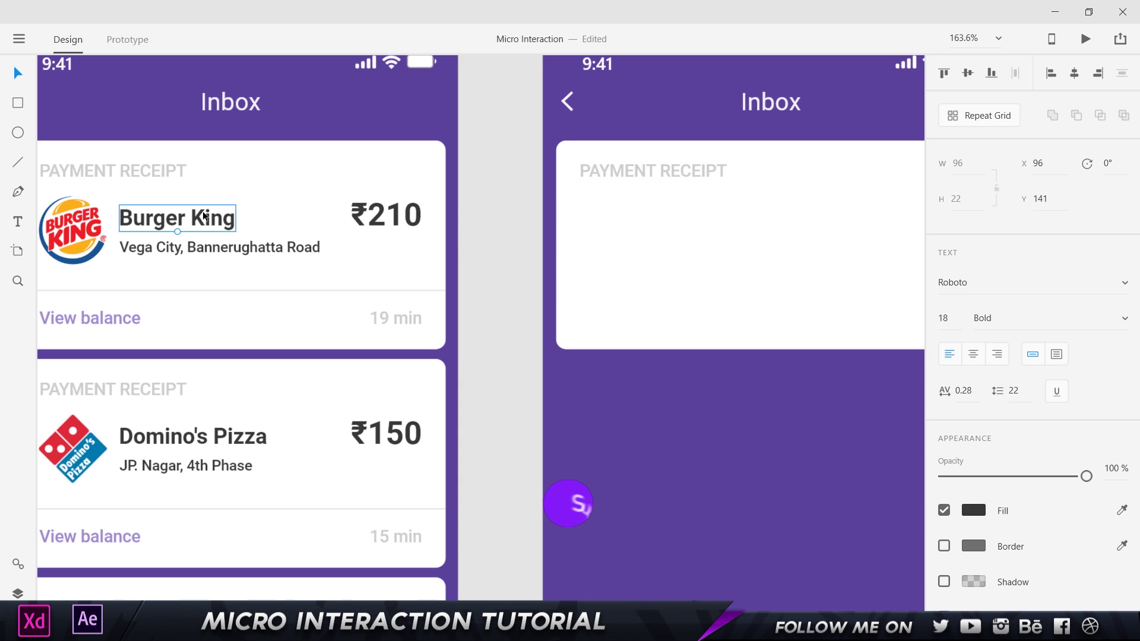
{"action": "left_click", "coordinate": [825, 263]}
{"action": "key", "text": "ctrl+v"}
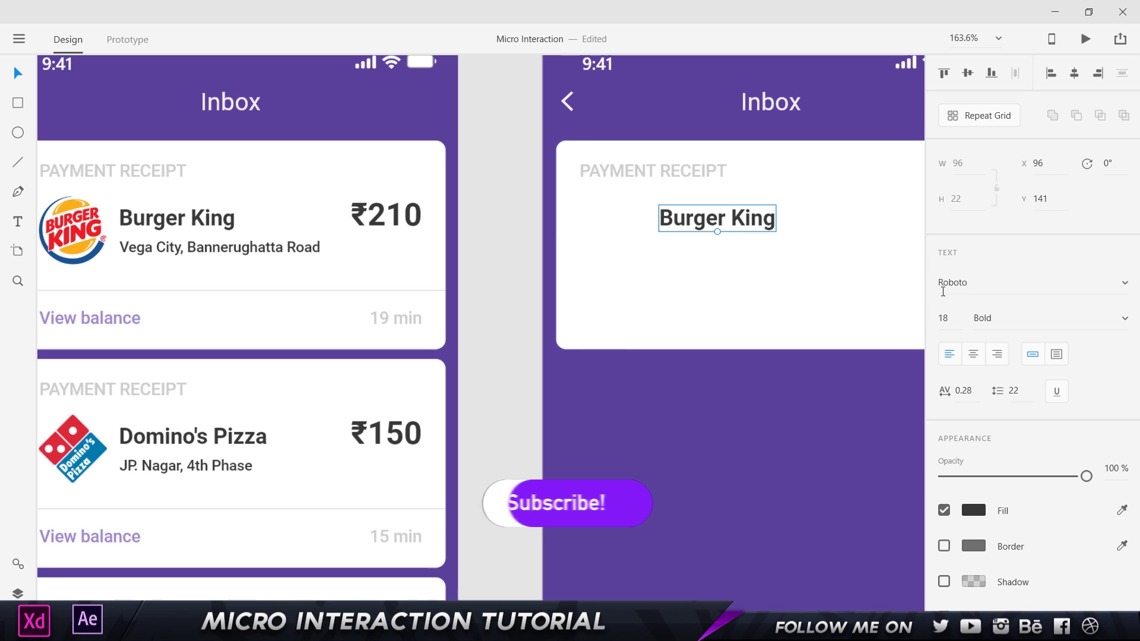
{"action": "left_click", "coordinate": [954, 318]}
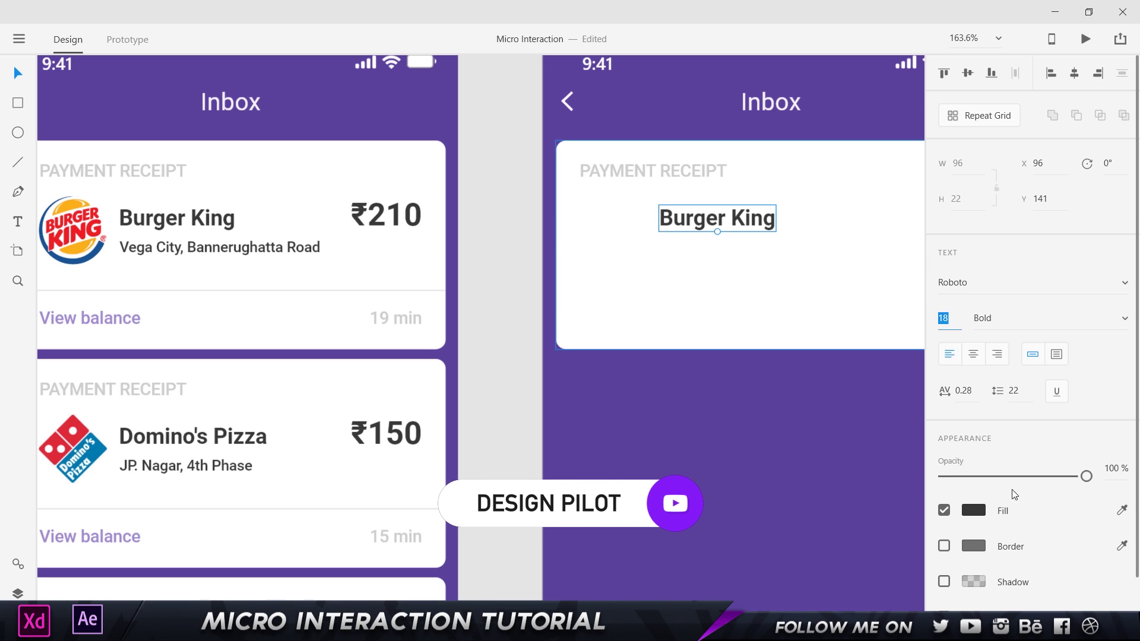
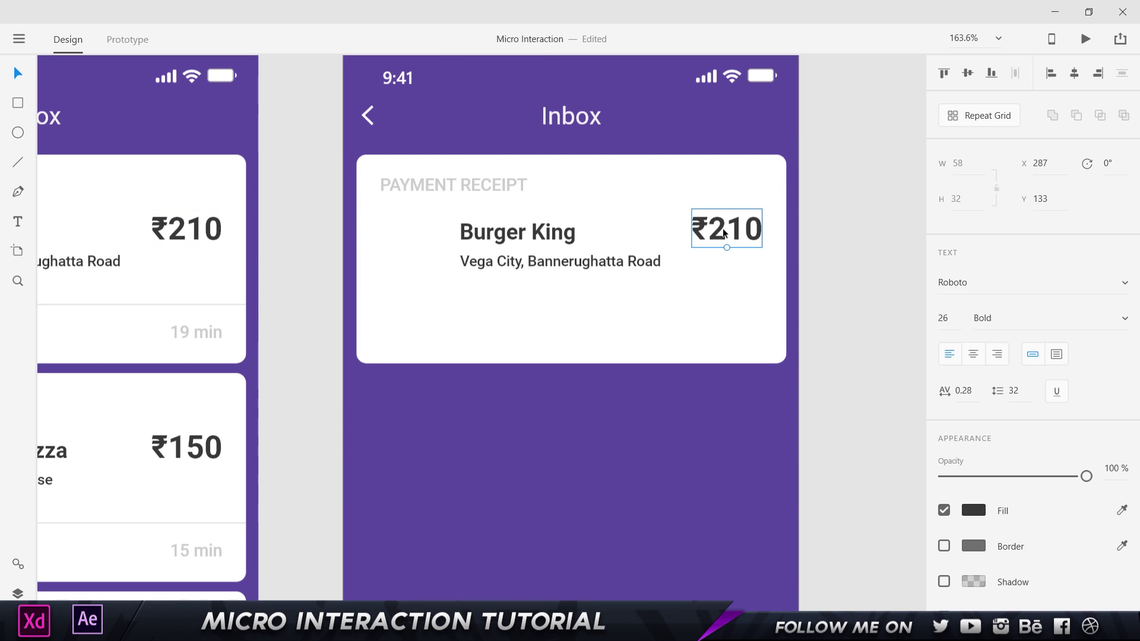
Paste the ₹210 price at its original position on the Burger King card of iPhone X – 2
{"action": "key", "text": "ctrl+v"}
{"action": "left_click", "coordinate": [845, 188]}
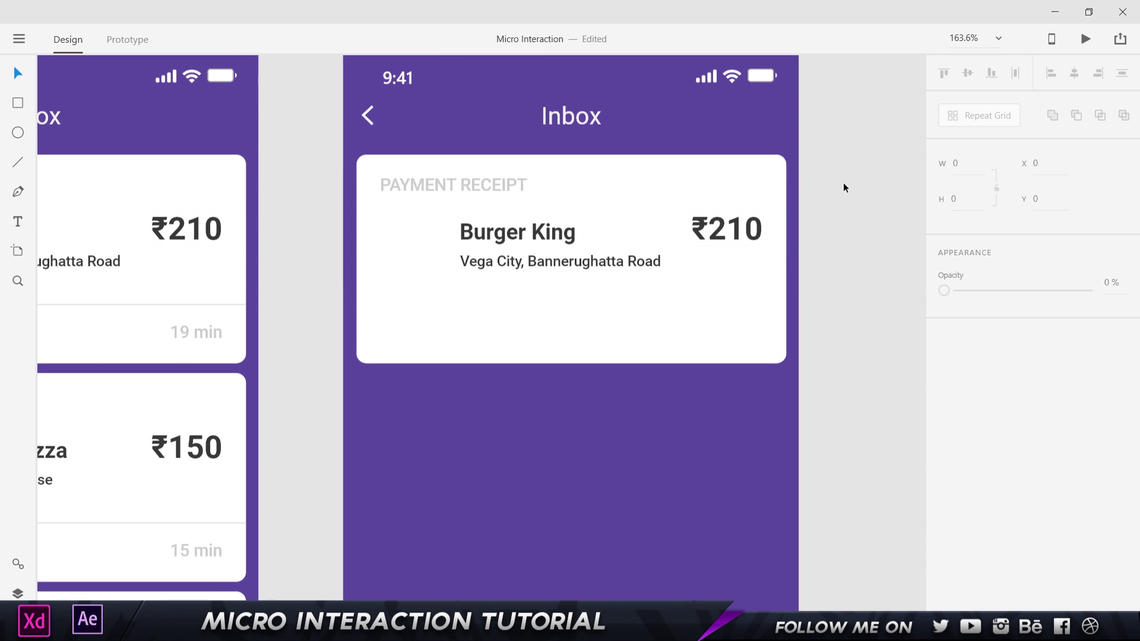
Try removing the ₹ symbol from the price on iPhone X – 2, restore it and leave text editing
{"action": "left_click", "coordinate": [704, 224]}
{"action": "double_click", "coordinate": [704, 224]}
{"action": "key", "text": "shift+Left"}
{"action": "key", "text": "shift+Left"}
{"action": "key", "text": "shift+Left"}
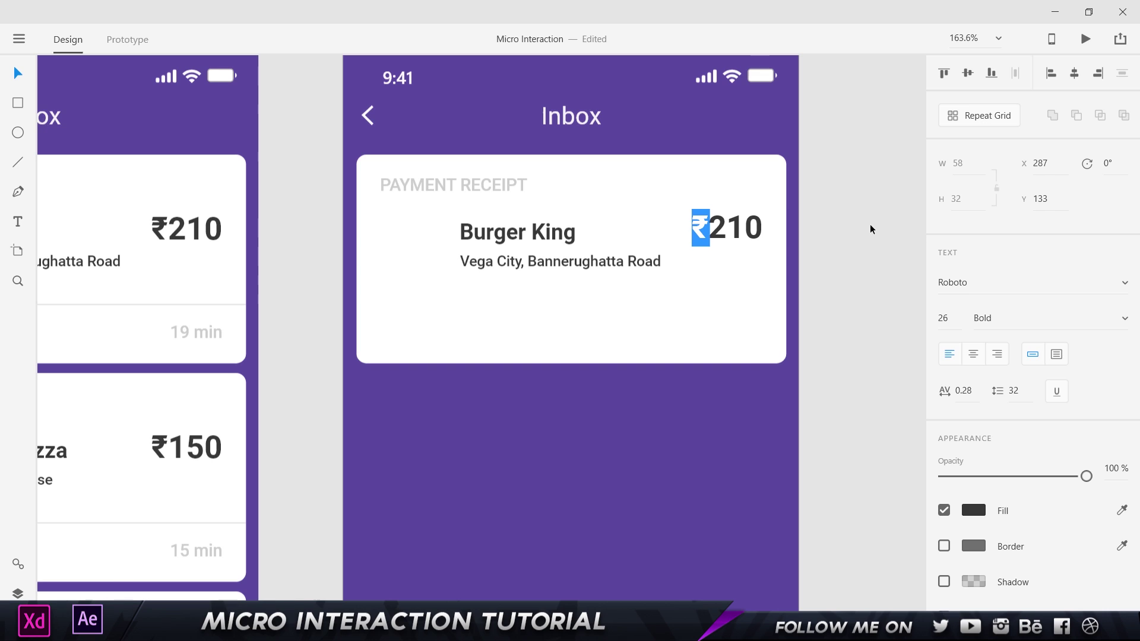
{"action": "key", "text": "BackSpace"}
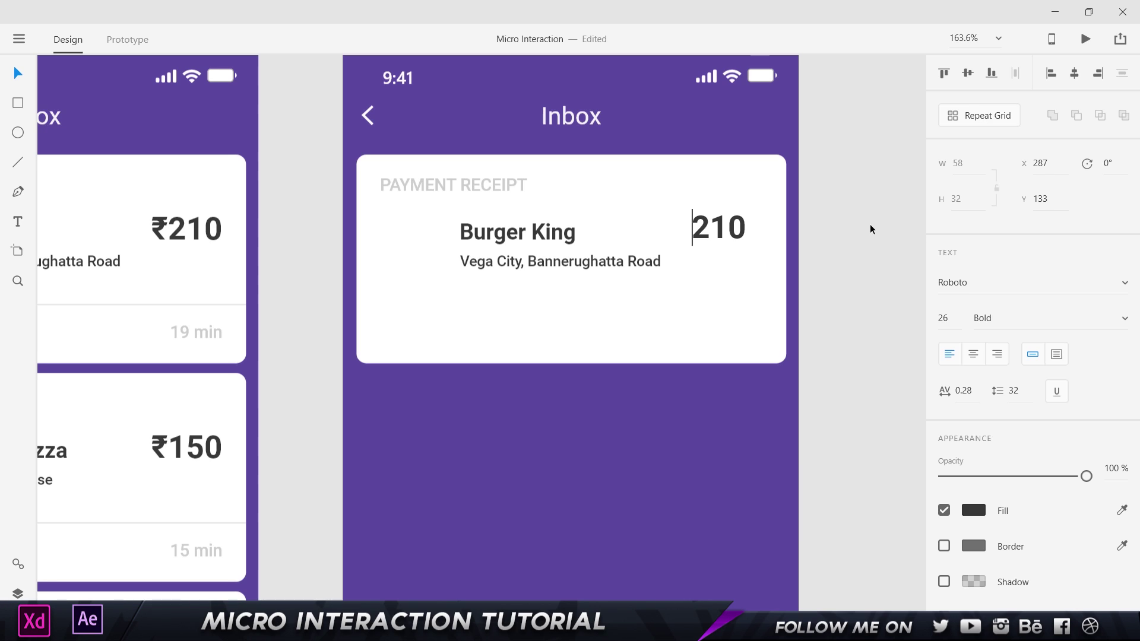
{"action": "key", "text": "ctrl+z"}
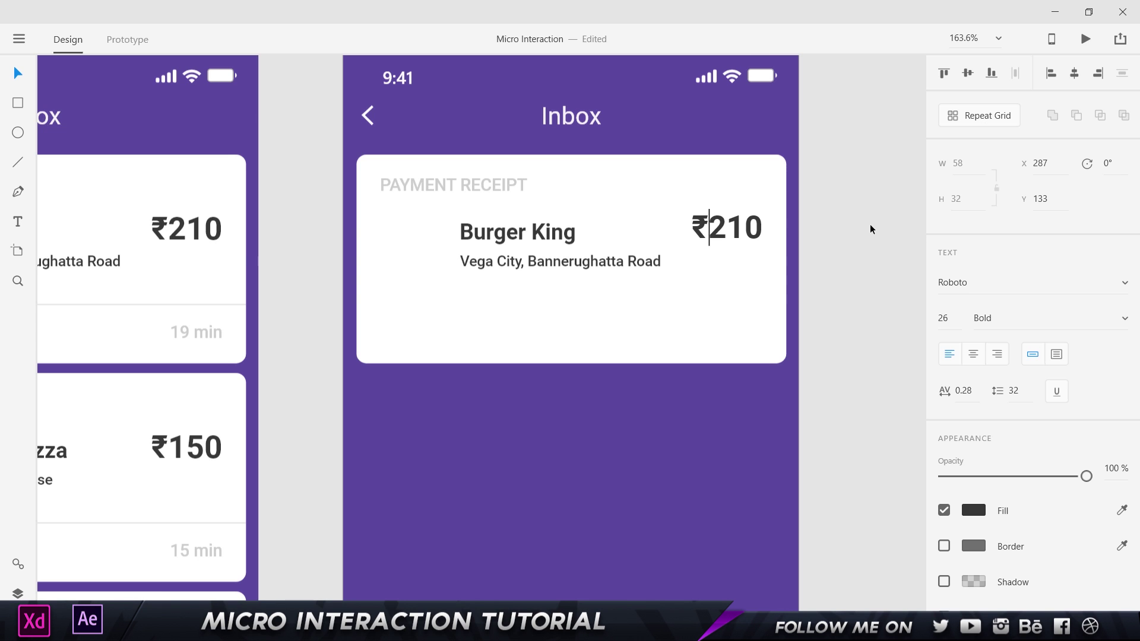
{"action": "key", "text": "Escape"}
Copy the Burger King logo from iPhone X – 1 to the same place on iPhone X – 2, keeping the original in position
{"action": "scroll", "coordinate": [321, 267], "scroll_direction": "left", "scroll_amount": 5}
{"action": "left_click_drag", "start_coordinate": [127, 243], "coordinate": [227, 241]}
{"action": "key", "text": "ctrl+z"}
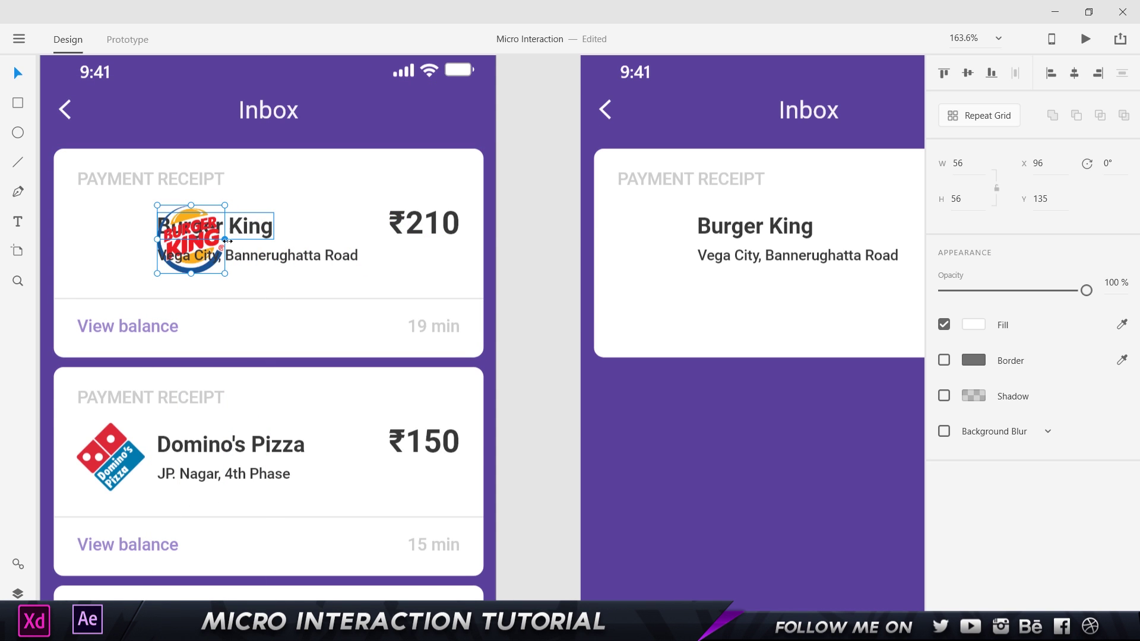
{"action": "key", "text": "ctrl+z"}
{"action": "left_click", "coordinate": [735, 421]}
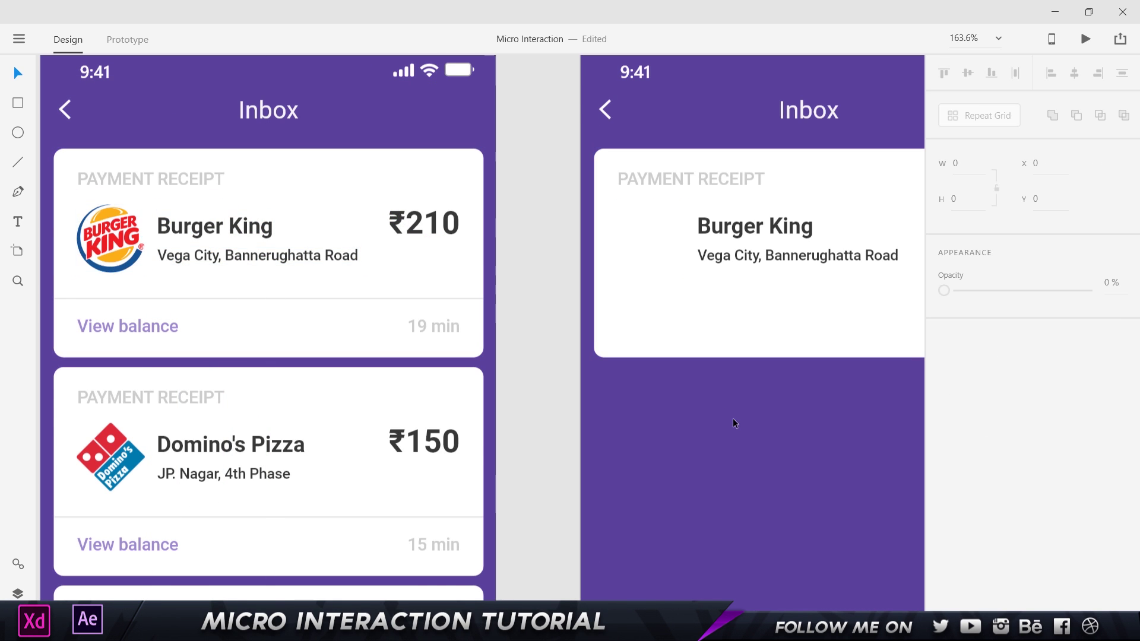
{"action": "key", "text": "ctrl+v"}
{"action": "scroll", "coordinate": [756, 273], "scroll_direction": "right", "scroll_amount": 3}
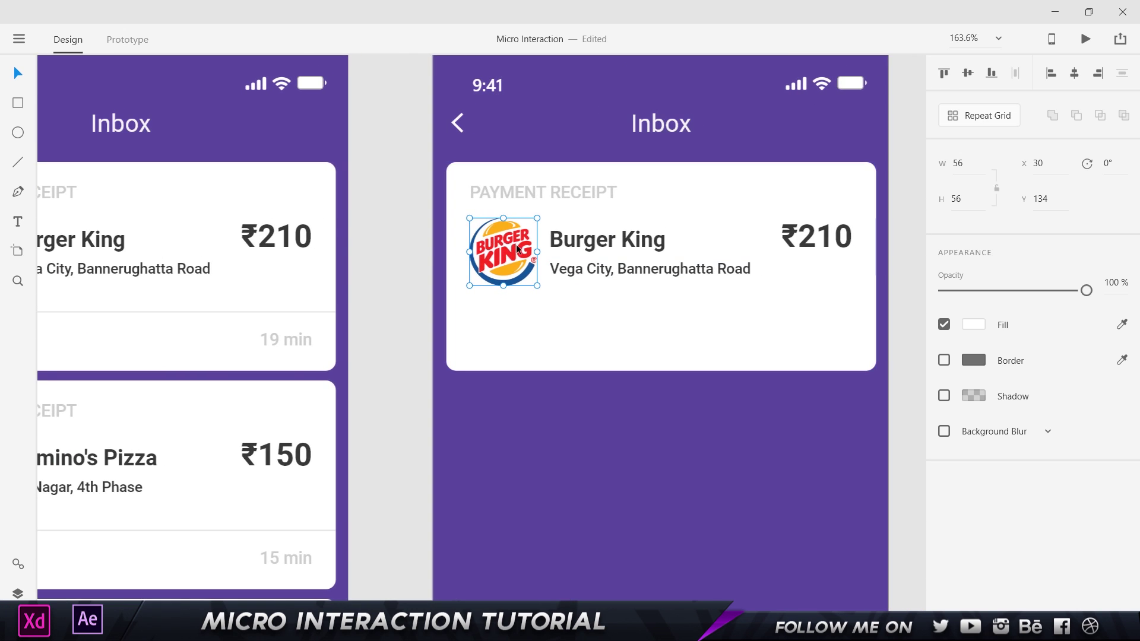
Inspect the divider line's border colour and transparency, and copy the line to the same place on iPhone X – 2's card
{"action": "scroll", "coordinate": [325, 248], "scroll_direction": "left", "scroll_amount": 3}
{"action": "left_click", "coordinate": [228, 288]}
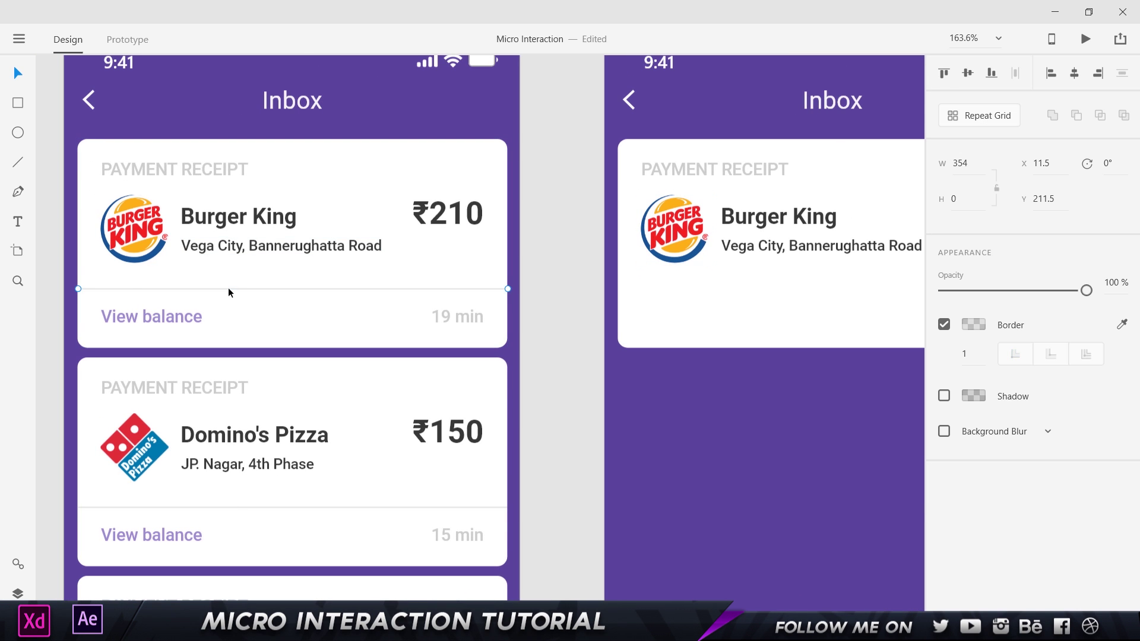
{"action": "left_click", "coordinate": [977, 325]}
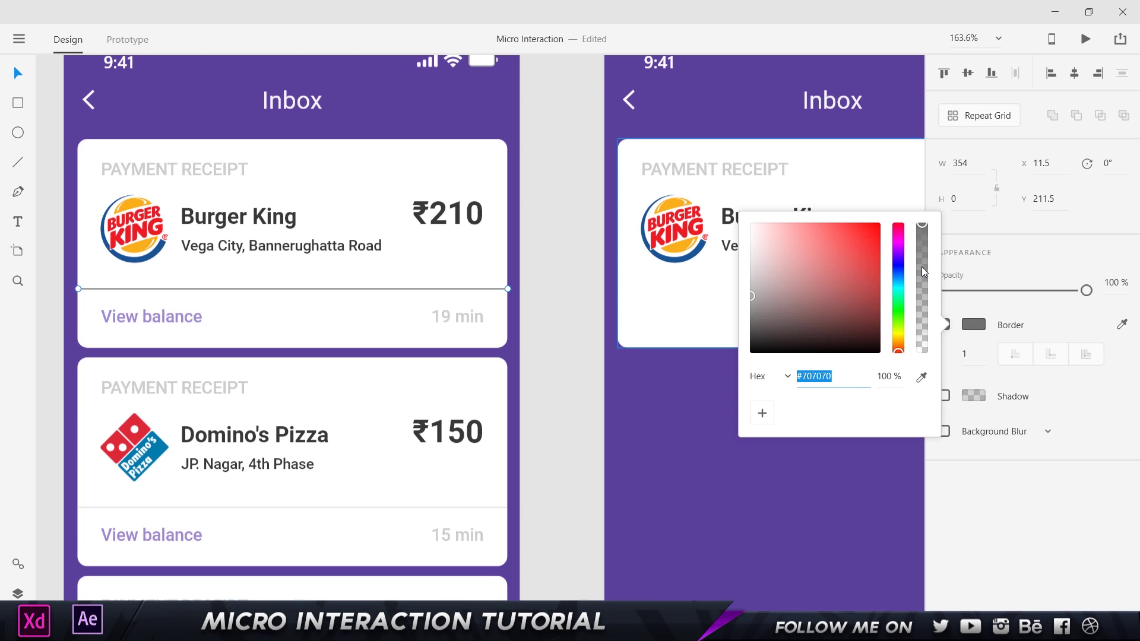
{"action": "left_click_drag", "start_coordinate": [921, 269], "coordinate": [921, 327]}
{"action": "key", "text": "Escape"}
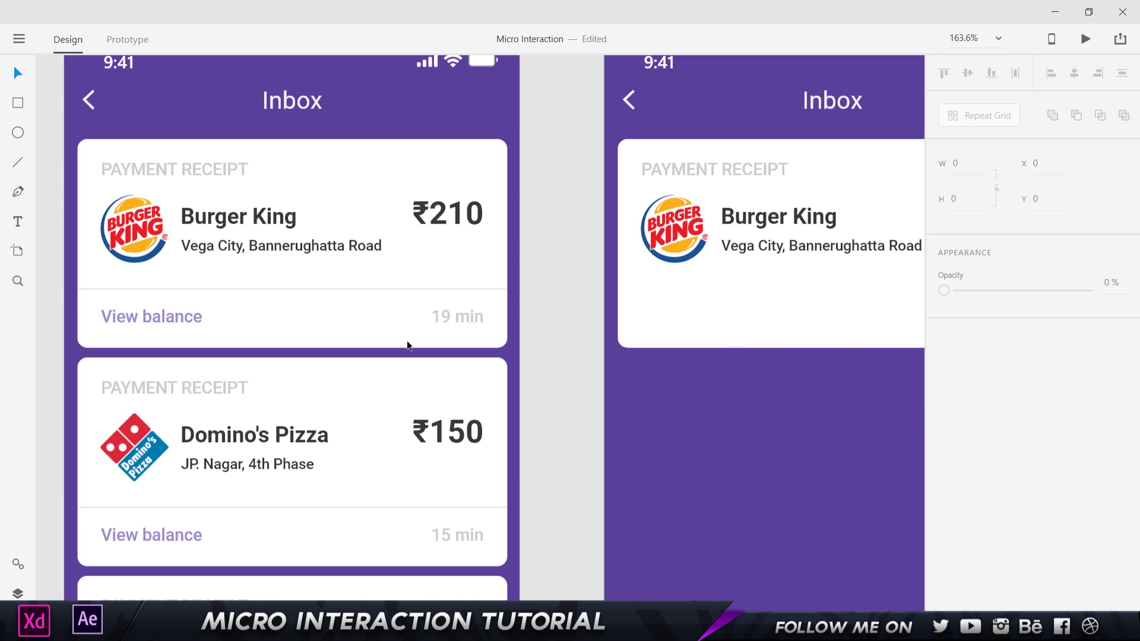
{"action": "left_click_drag", "start_coordinate": [809, 295], "coordinate": [567, 354]}
{"action": "left_click", "coordinate": [568, 351]}
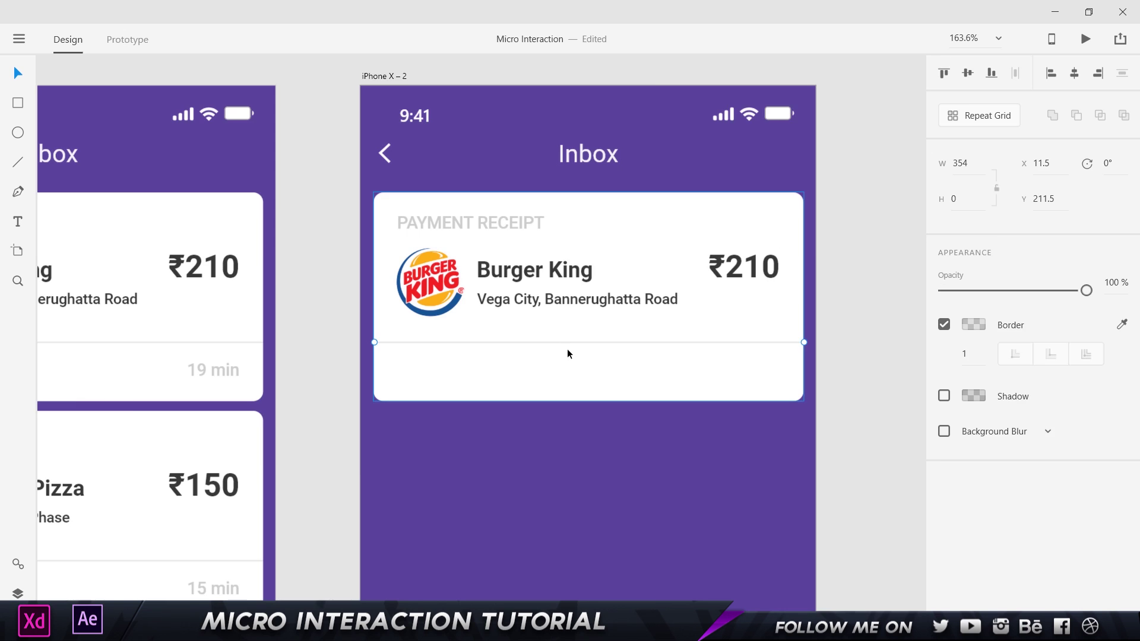
Copy the 19 min label of the Burger King card to the same place on iPhone X – 2
{"action": "scroll", "coordinate": [568, 351], "scroll_direction": "left", "scroll_amount": 5}
{"action": "left_click", "coordinate": [202, 362]}
{"action": "left_click", "coordinate": [508, 362]}
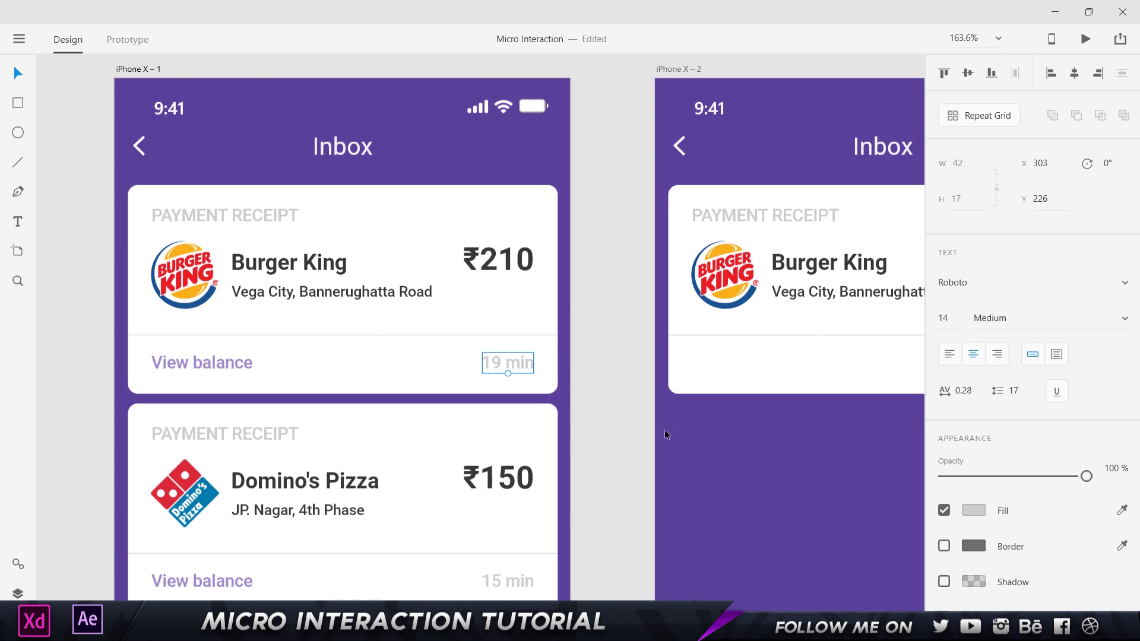
{"action": "key", "text": "ctrl+v"}
{"action": "left_click_drag", "start_coordinate": [819, 433], "coordinate": [503, 453]}
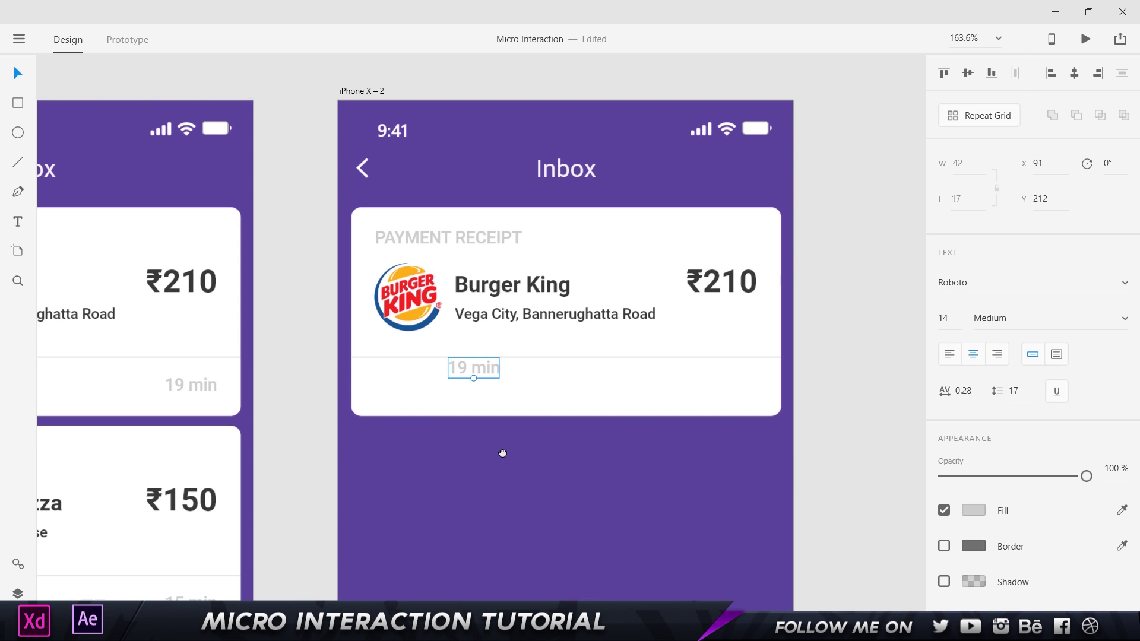
{"action": "key", "text": "ctrl+z"}
{"action": "key", "text": "ctrl+v"}
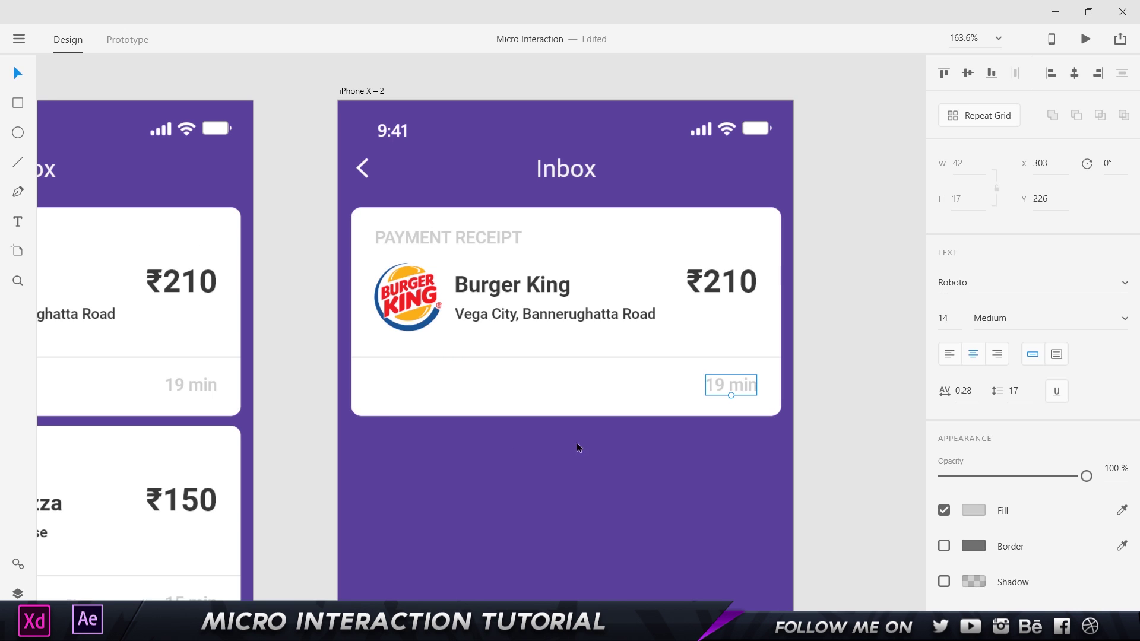
Copy the View balance text of the Burger King card to the same place on iPhone X – 2
{"action": "left_click_drag", "start_coordinate": [377, 418], "coordinate": [458, 454]}
{"action": "left_click", "coordinate": [300, 338]}
{"action": "key", "text": "ctrl+v"}
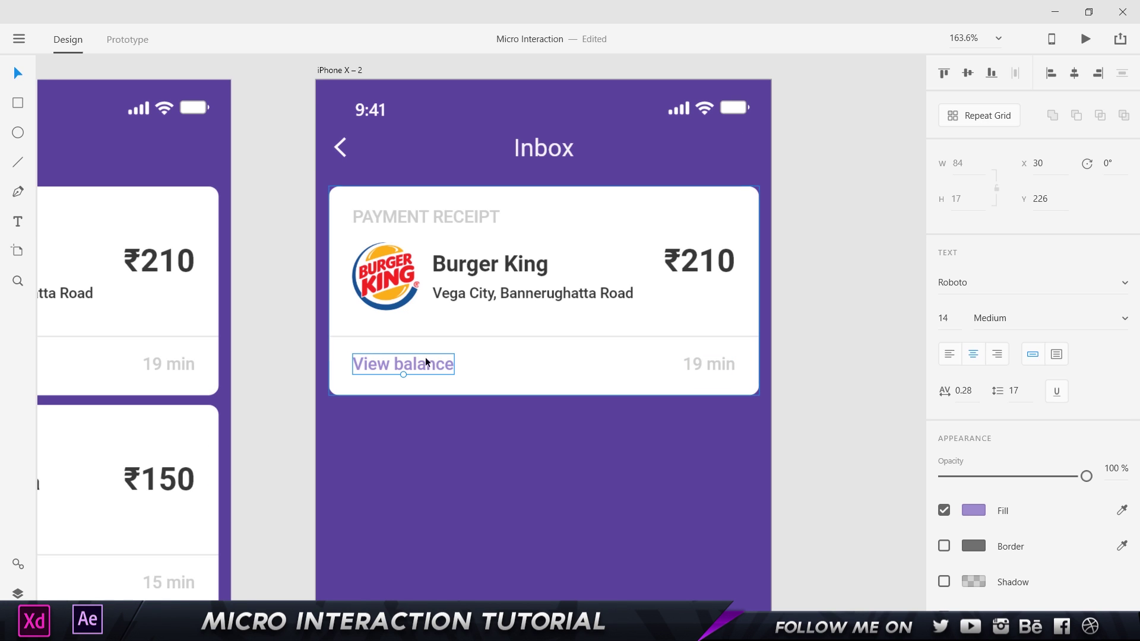
{"action": "left_click", "coordinate": [719, 368]}
{"action": "left_click", "coordinate": [810, 356]}
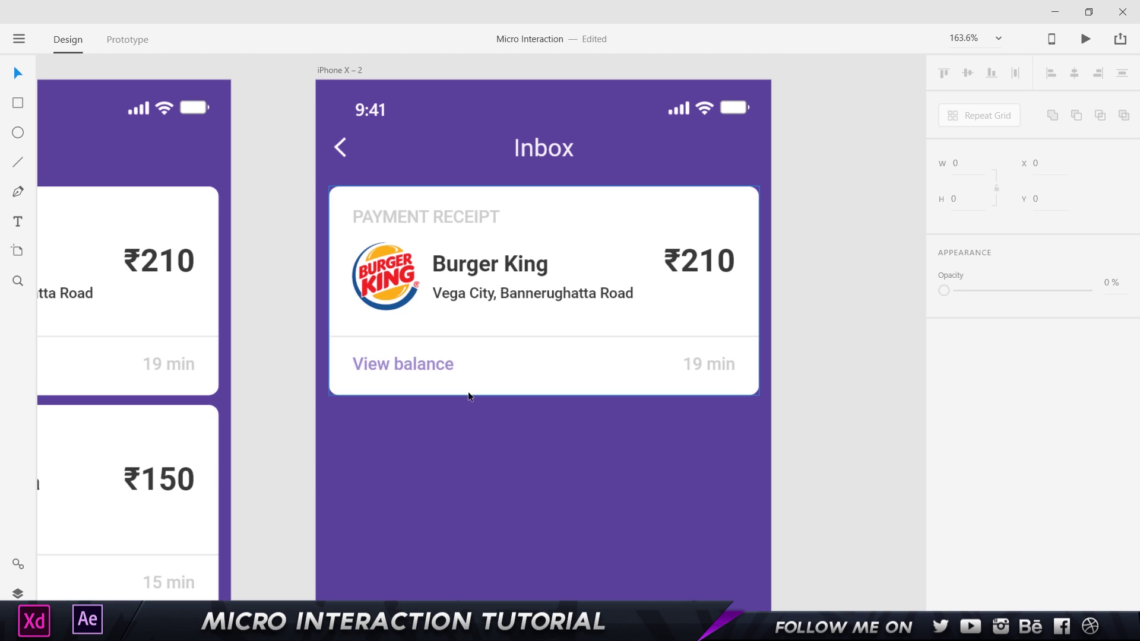
Group all elements of the Burger King card on iPhone X – 2 and duplicate the group below it at Y 270
{"action": "scroll", "coordinate": [464, 390], "scroll_direction": "down", "scroll_amount": 3}
{"action": "left_click_drag", "start_coordinate": [373, 387], "coordinate": [391, 297]}
{"action": "left_click_drag", "start_coordinate": [750, 326], "coordinate": [308, 121]}
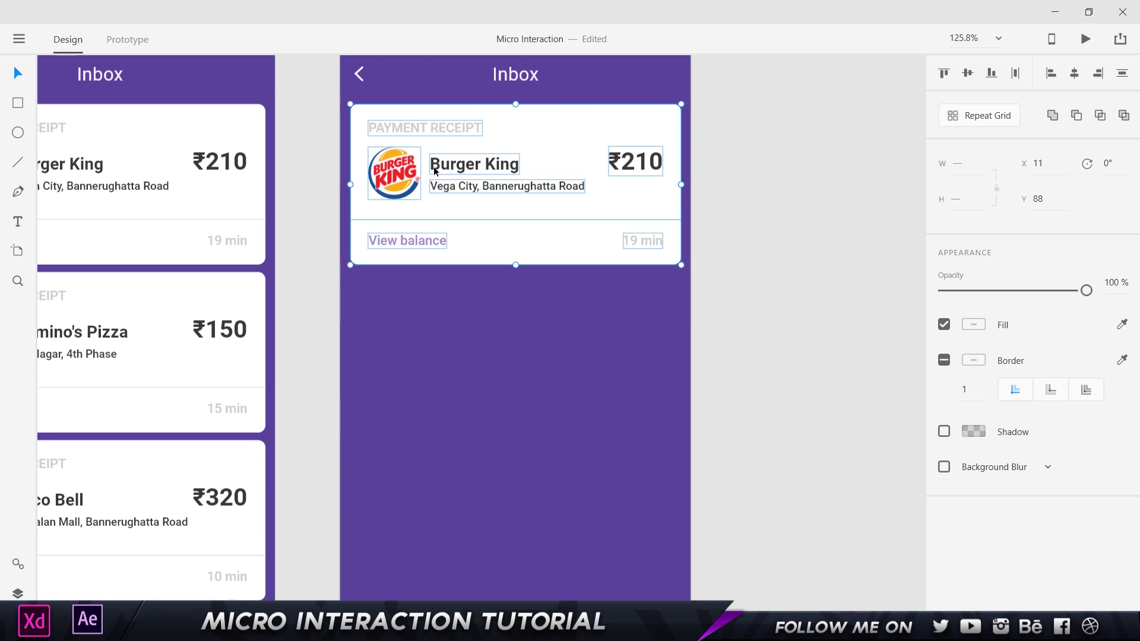
{"action": "key", "text": "ctrl+g"}
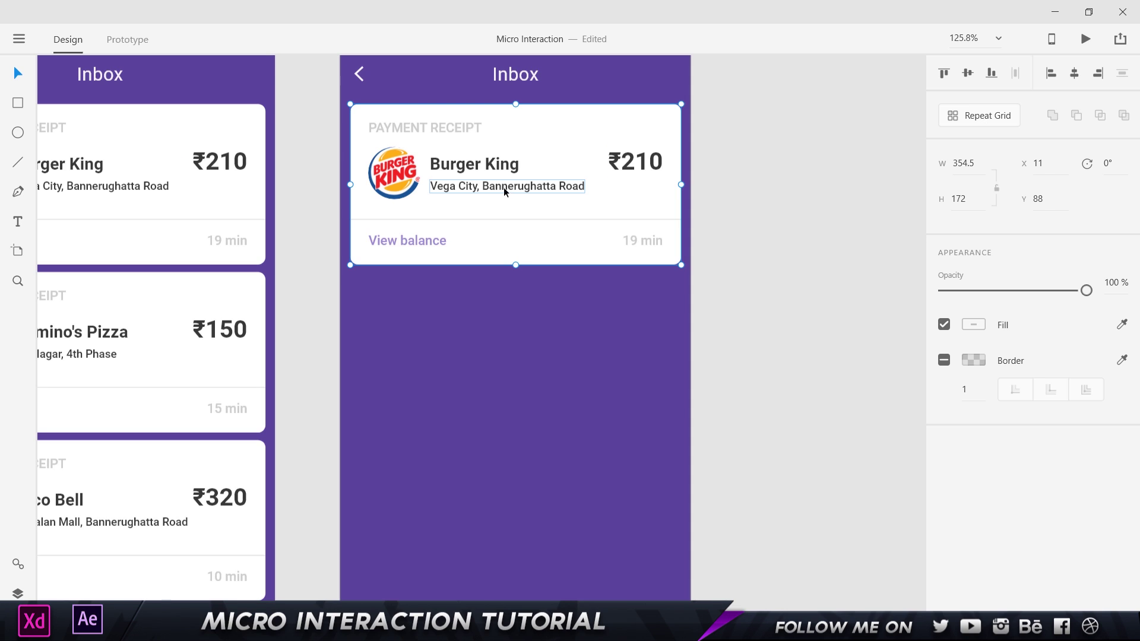
{"action": "key", "text": "alt"}
{"action": "left_click_drag", "start_coordinate": [515, 140], "coordinate": [533, 306]}
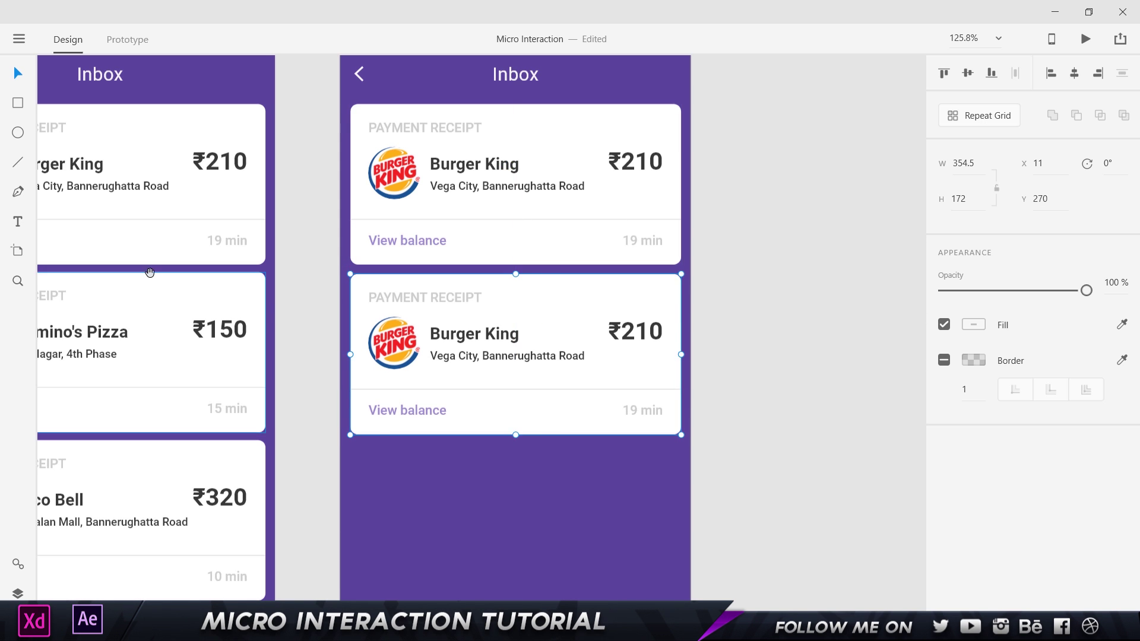
Measure the gap between the Burger King and Domino's Pizza cards on iPhone X – 1
{"action": "left_click_drag", "start_coordinate": [152, 274], "coordinate": [397, 278]}
{"action": "left_click", "coordinate": [397, 282]}
{"action": "scroll", "coordinate": [371, 256], "scroll_direction": "up", "scroll_amount": 5}
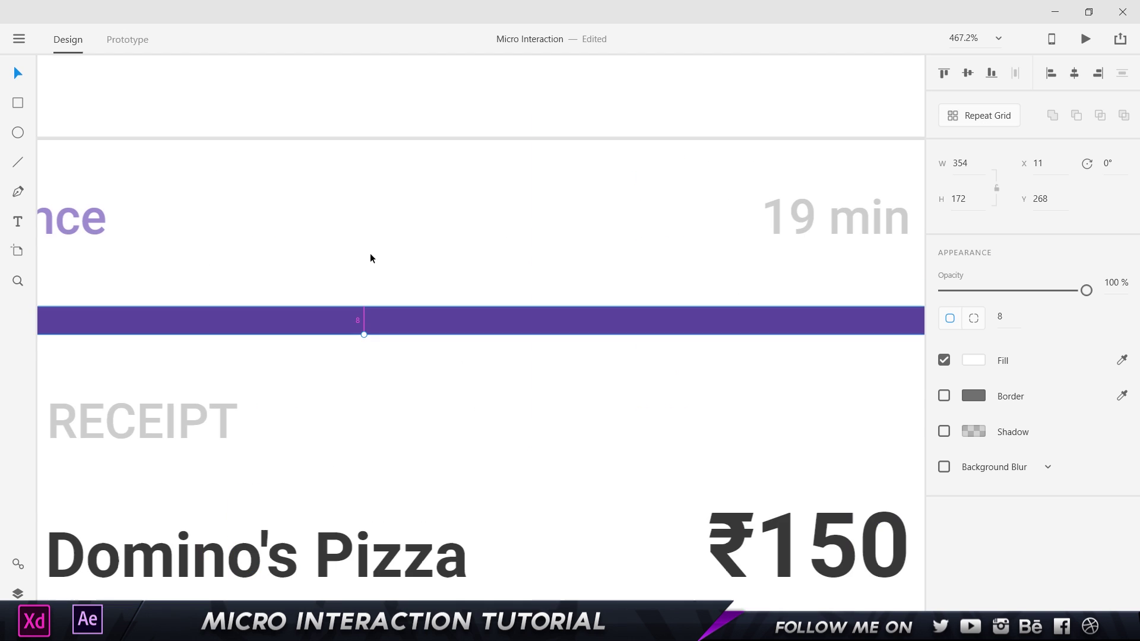
{"action": "scroll", "coordinate": [370, 253], "scroll_direction": "down", "scroll_amount": 5}
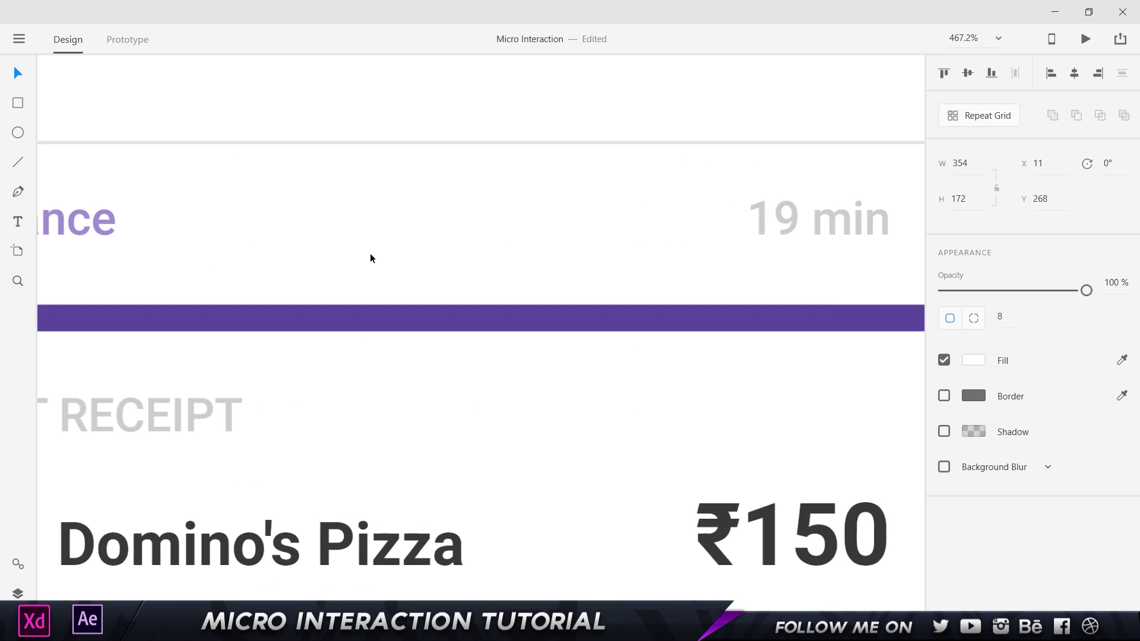
Move the duplicated card on iPhone X – 2 to Y 268 and check its 8-unit gap to the card above
{"action": "left_click", "coordinate": [636, 295], "text": "shift"}
{"action": "scroll", "coordinate": [580, 291], "scroll_direction": "up", "scroll_amount": 3}
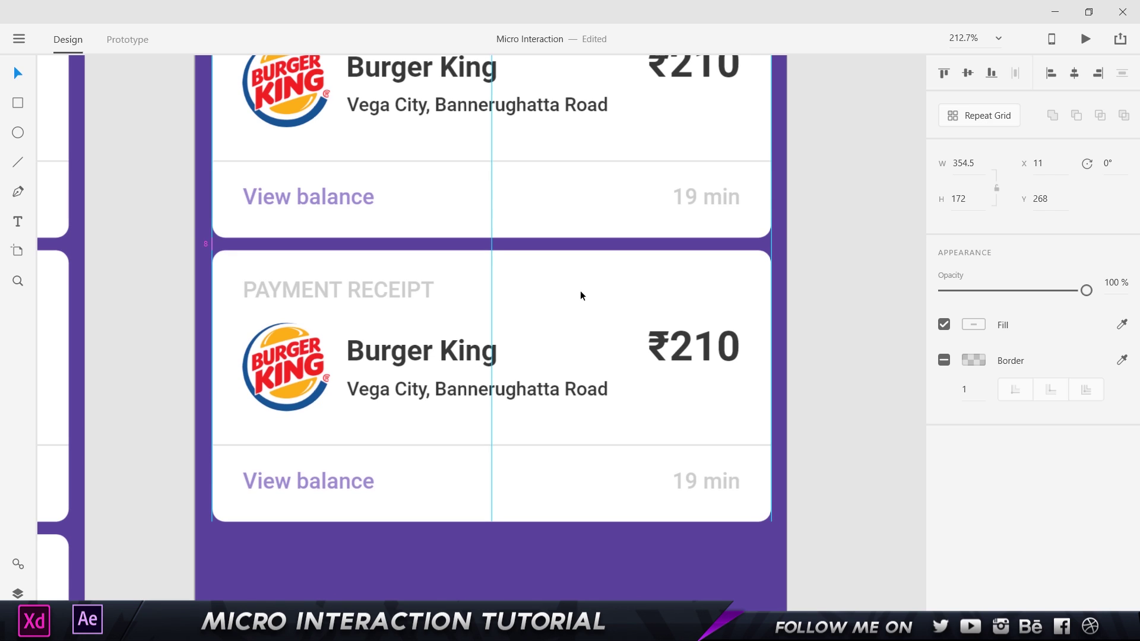
{"action": "key", "text": "alt"}
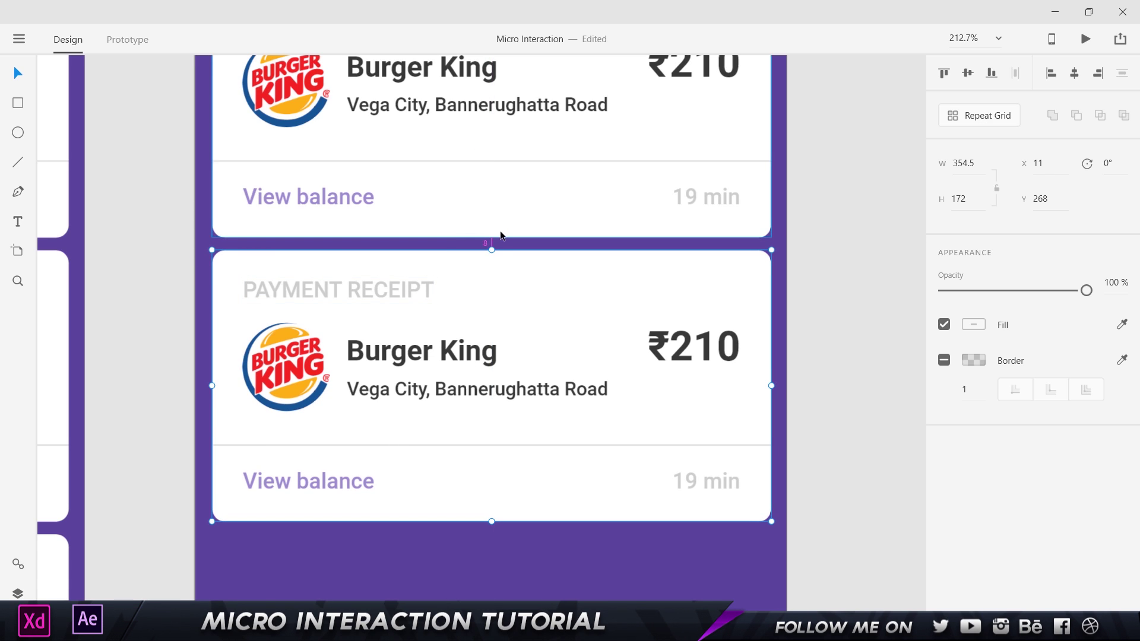
{"action": "scroll", "coordinate": [501, 232], "scroll_direction": "up", "scroll_amount": 5}
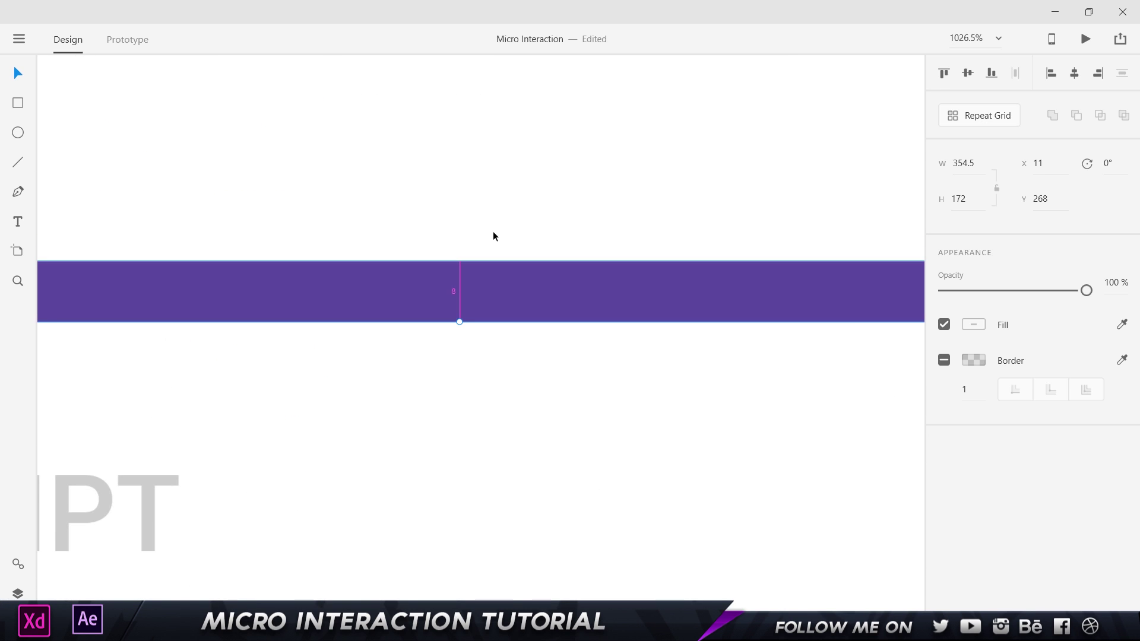
{"action": "scroll", "coordinate": [493, 236], "scroll_direction": "down", "scroll_amount": 8}
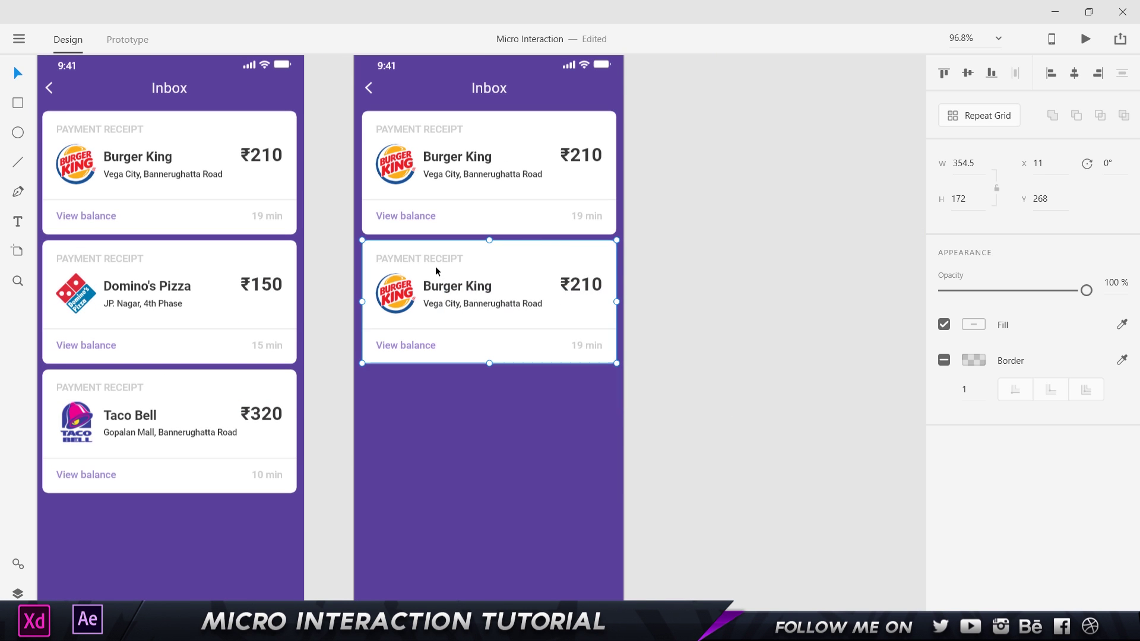
Duplicate the second card on iPhone X – 2 directly below it at Y 448
{"action": "left_click_drag", "start_coordinate": [534, 266], "coordinate": [546, 404]}
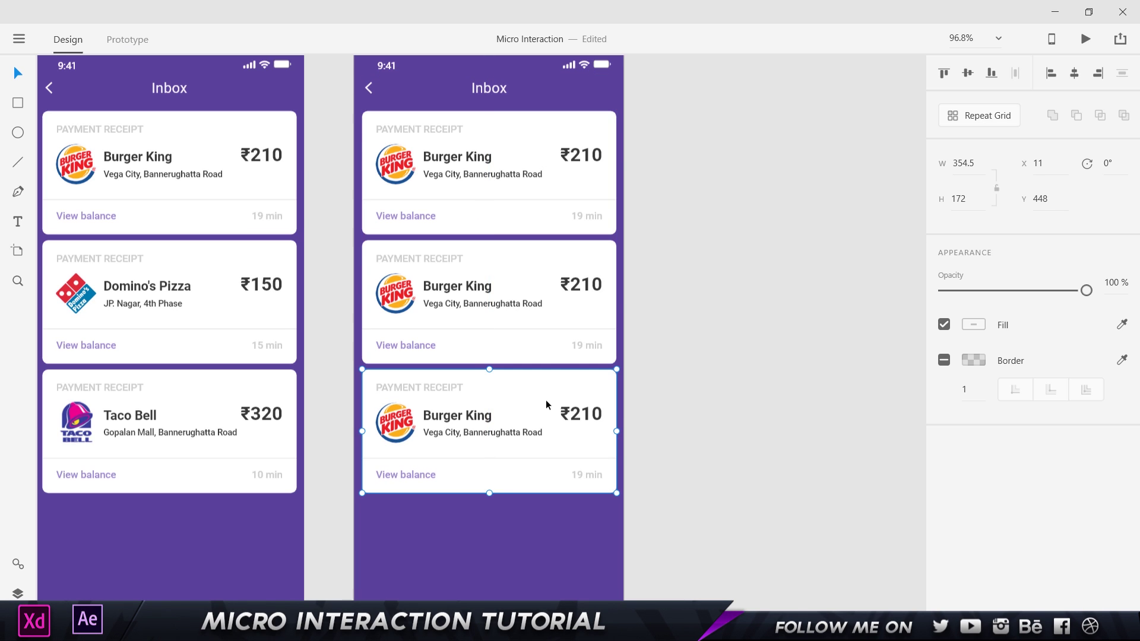
{"action": "left_click", "coordinate": [83, 407]}
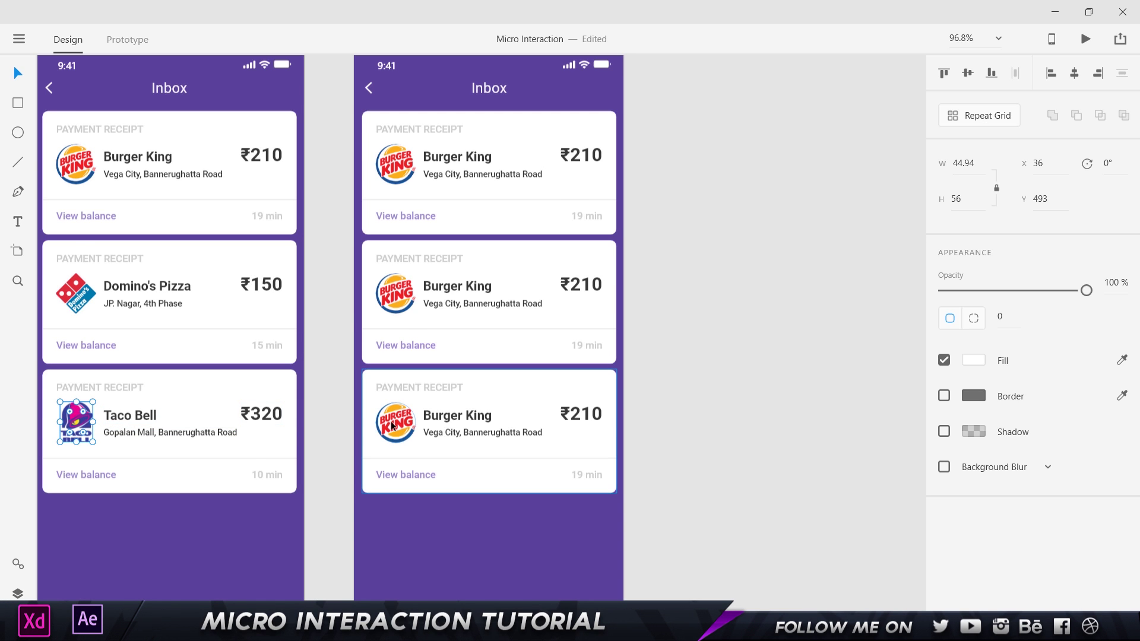
Select the logo in the middle card of iPhone X – 2, switch to Chrome and open the transparent Domino's Pizza logo from the image results
{"action": "scroll", "coordinate": [636, 345], "scroll_direction": "up", "scroll_amount": 2}
{"action": "left_click", "coordinate": [324, 277]}
{"action": "left_click_drag", "start_coordinate": [430, 327], "coordinate": [518, 326]}
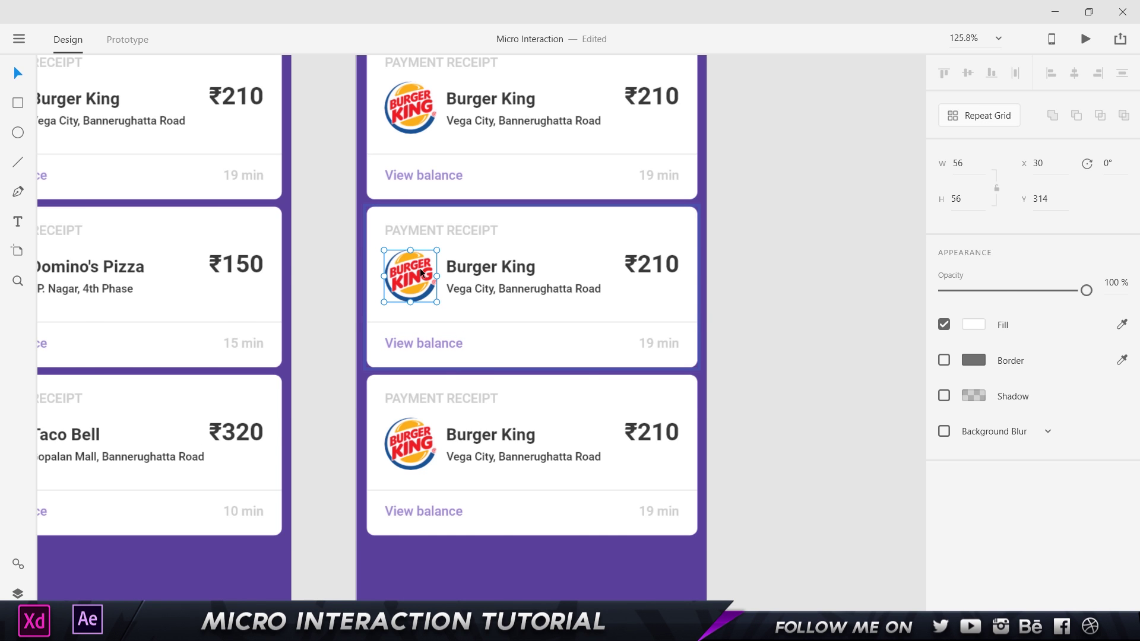
{"action": "key", "text": "alt+Tab"}
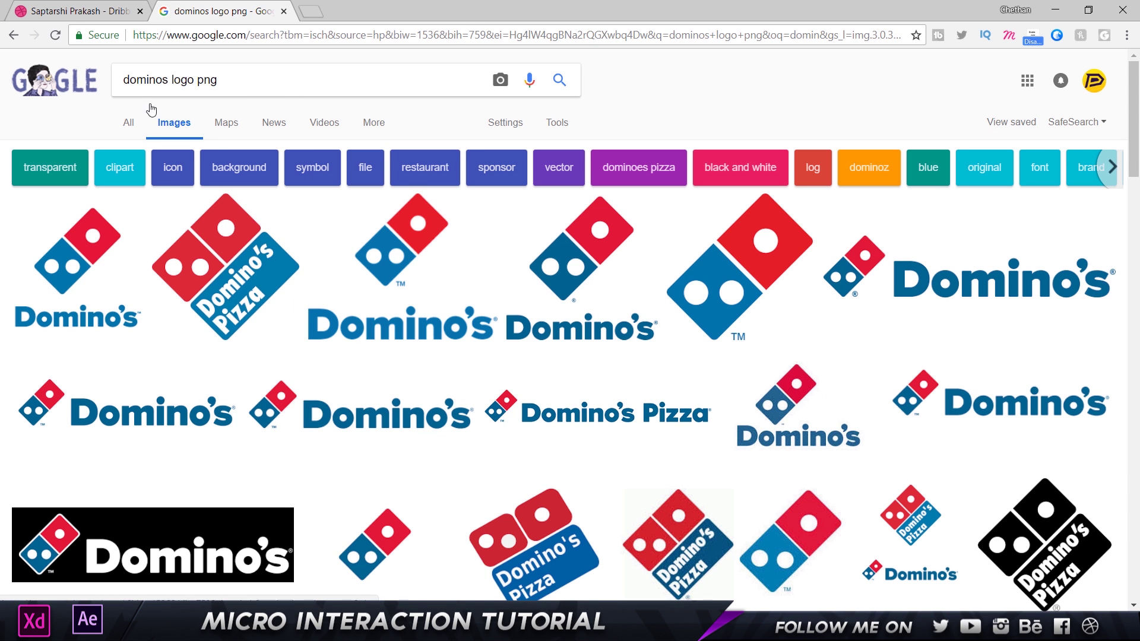
{"action": "left_click_drag", "start_coordinate": [218, 79], "coordinate": [136, 79]}
{"action": "left_click", "coordinate": [226, 250]}
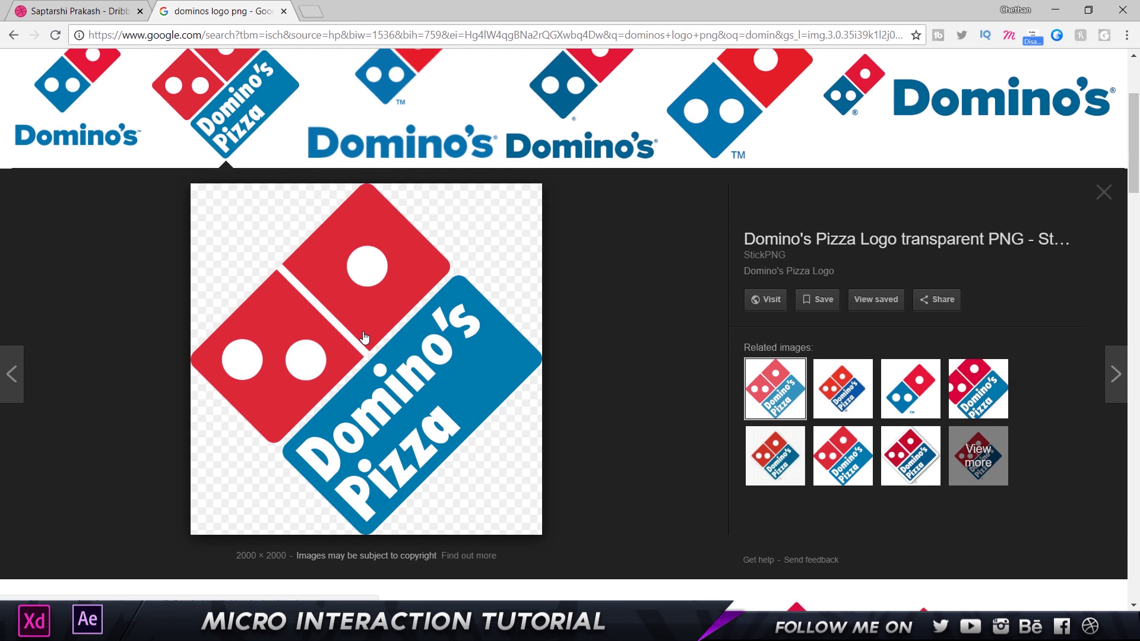
Replace the Burger King logo in the middle card on iPhone X – 2 with the Domino's Pizza logo from the browser
{"action": "left_click_drag", "start_coordinate": [365, 337], "coordinate": [665, 570]}
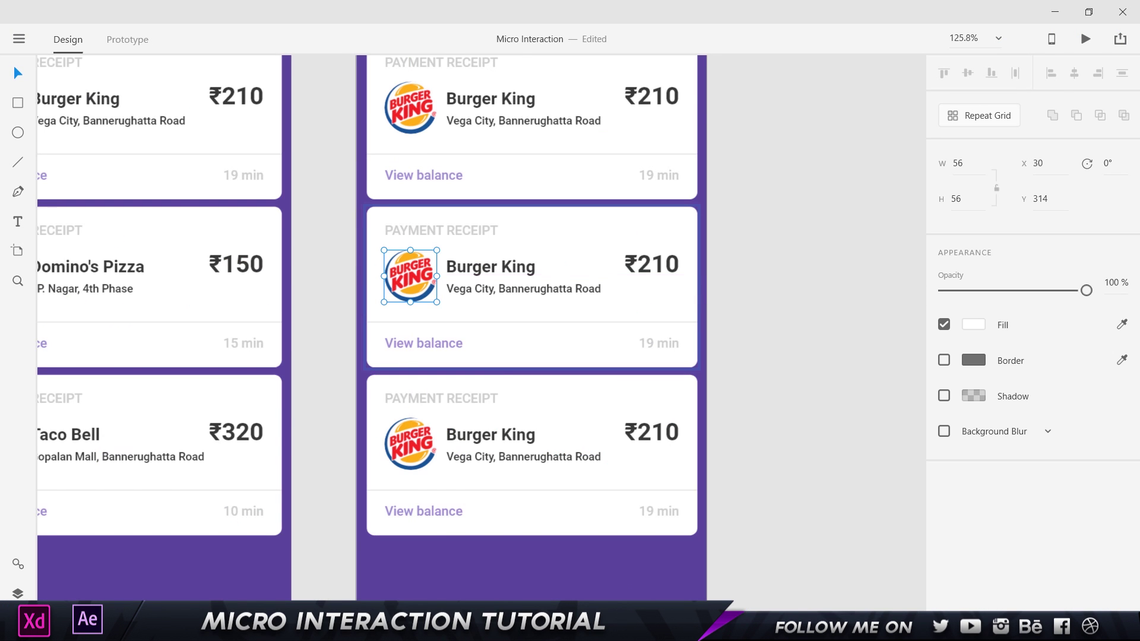
{"action": "left_click_drag", "start_coordinate": [418, 273], "coordinate": [413, 273]}
{"action": "left_click", "coordinate": [743, 279]}
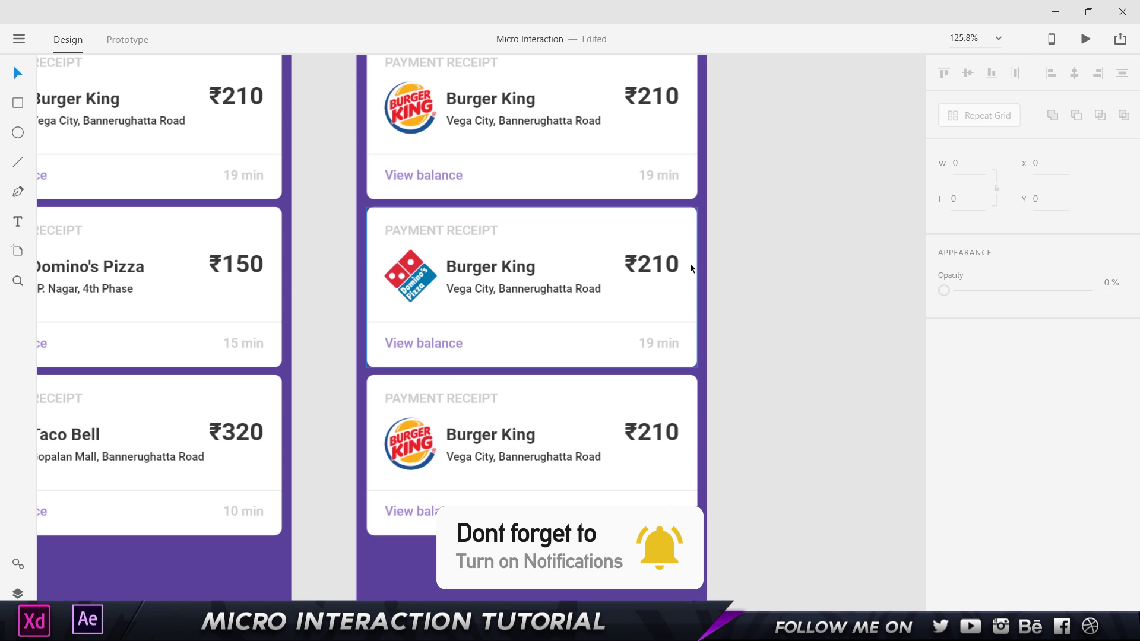
Try moving the cards on iPhone X – 2 individually as separate groups, undoing each move
{"action": "scroll", "coordinate": [728, 178], "scroll_direction": "down", "scroll_amount": 5}
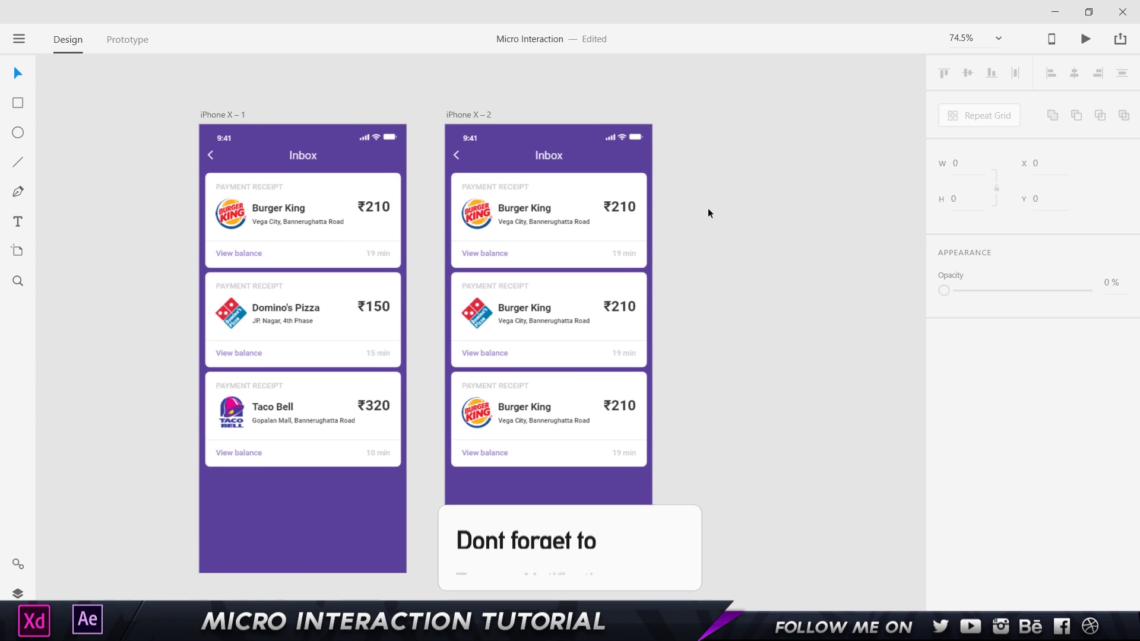
{"action": "scroll", "coordinate": [708, 208], "scroll_direction": "up", "scroll_amount": 3}
{"action": "left_click", "coordinate": [557, 224]}
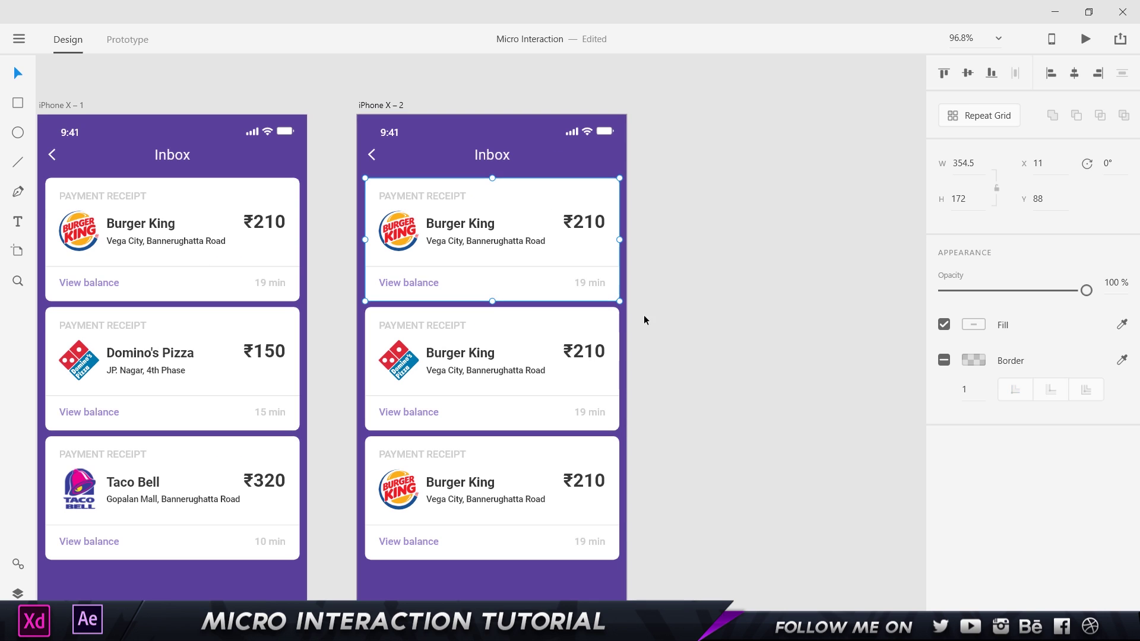
{"action": "left_click_drag", "start_coordinate": [484, 221], "coordinate": [677, 277]}
{"action": "key", "text": "ctrl+z"}
{"action": "left_click_drag", "start_coordinate": [555, 352], "coordinate": [591, 444]}
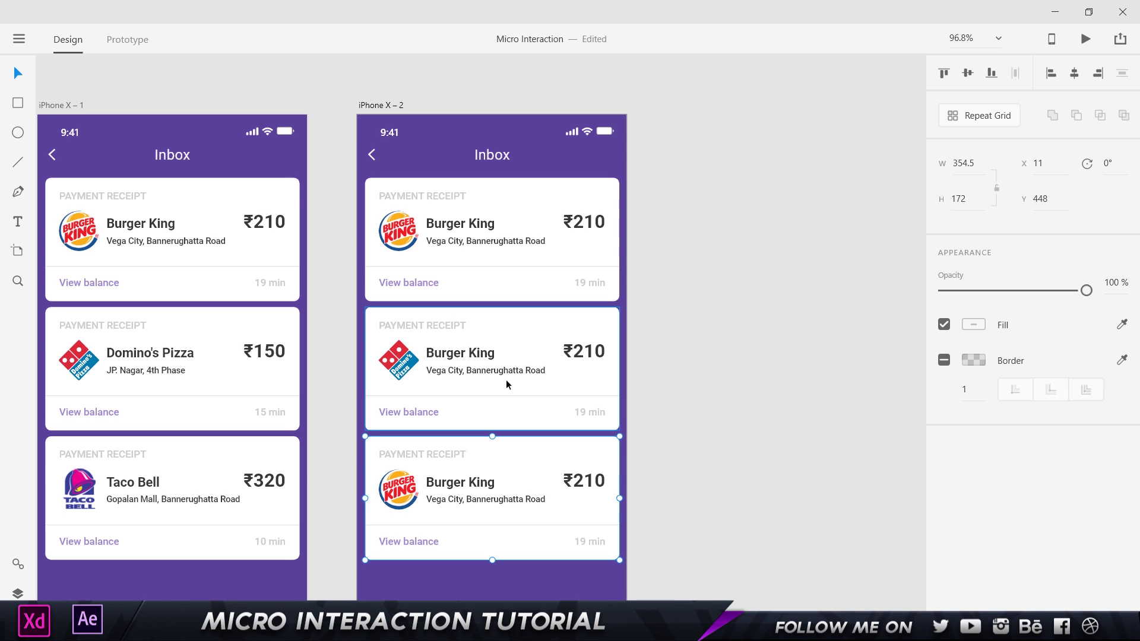
{"action": "double_click", "coordinate": [501, 153]}
{"action": "key", "text": "Return"}
{"action": "left_click_drag", "start_coordinate": [424, 134], "coordinate": [330, 97]}
{"action": "mouse_move", "coordinate": [528, 153]}
{"action": "left_mouse_down"}
{"action": "mouse_move", "coordinate": [580, 120]}
{"action": "mouse_move", "coordinate": [529, 153]}
{"action": "left_mouse_up"}
{"action": "left_click_drag", "start_coordinate": [507, 227], "coordinate": [621, 193]}
{"action": "key", "text": "ctrl+z"}
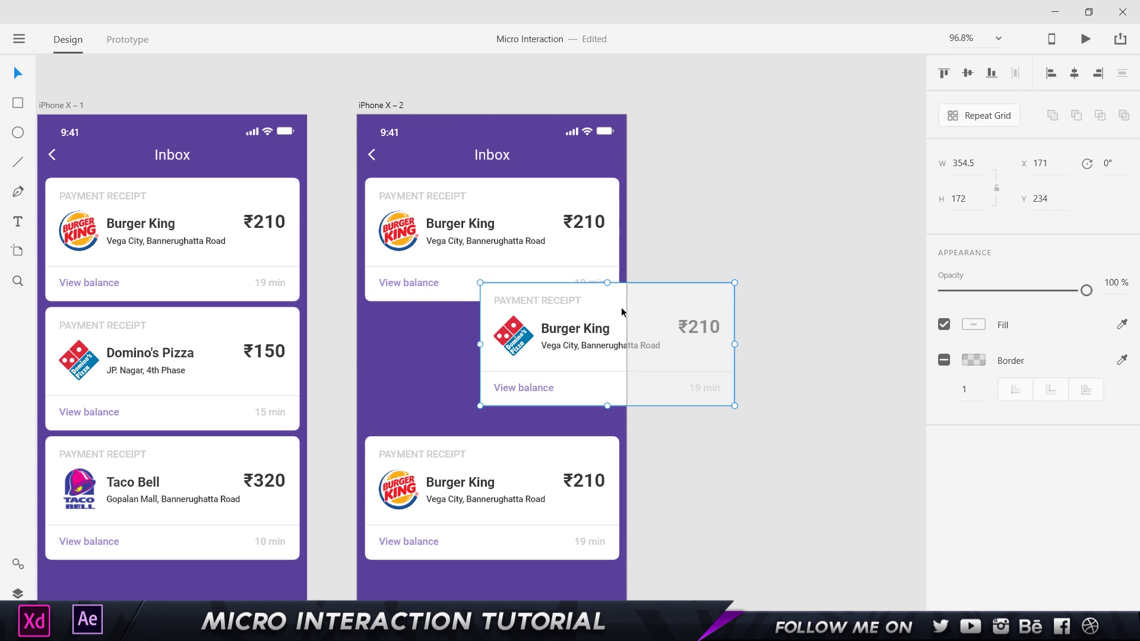
{"action": "left_click_drag", "start_coordinate": [547, 485], "coordinate": [681, 440]}
{"action": "key", "text": "ctrl+z"}
{"action": "left_click", "coordinate": [697, 346]}
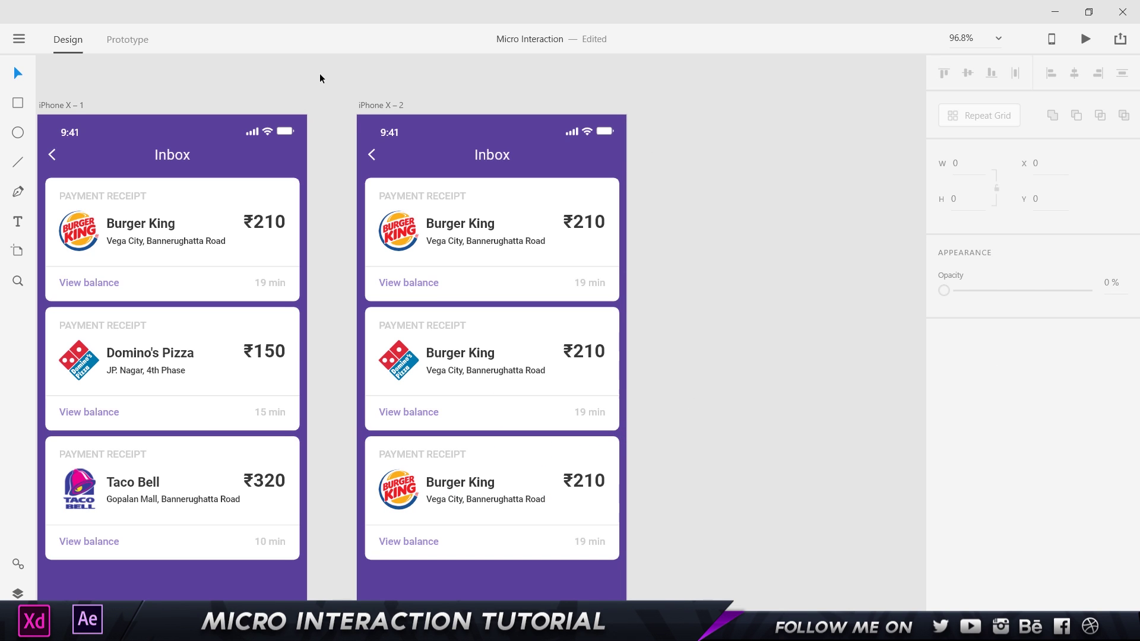
{"action": "left_click", "coordinate": [18, 40]}
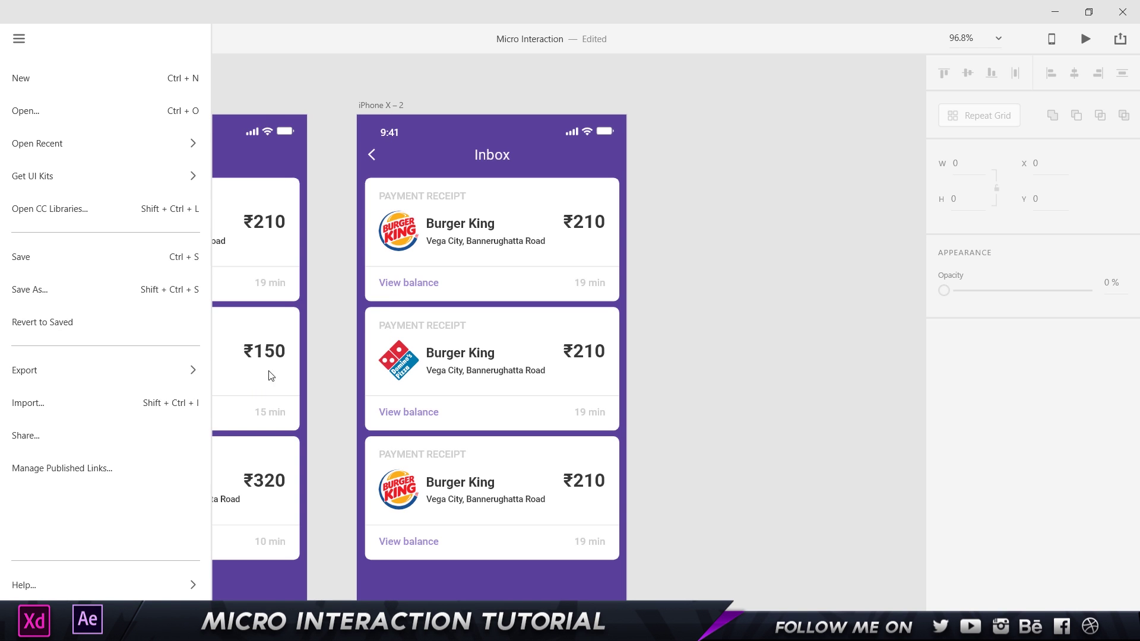
{"action": "mouse_move", "coordinate": [161, 370]}
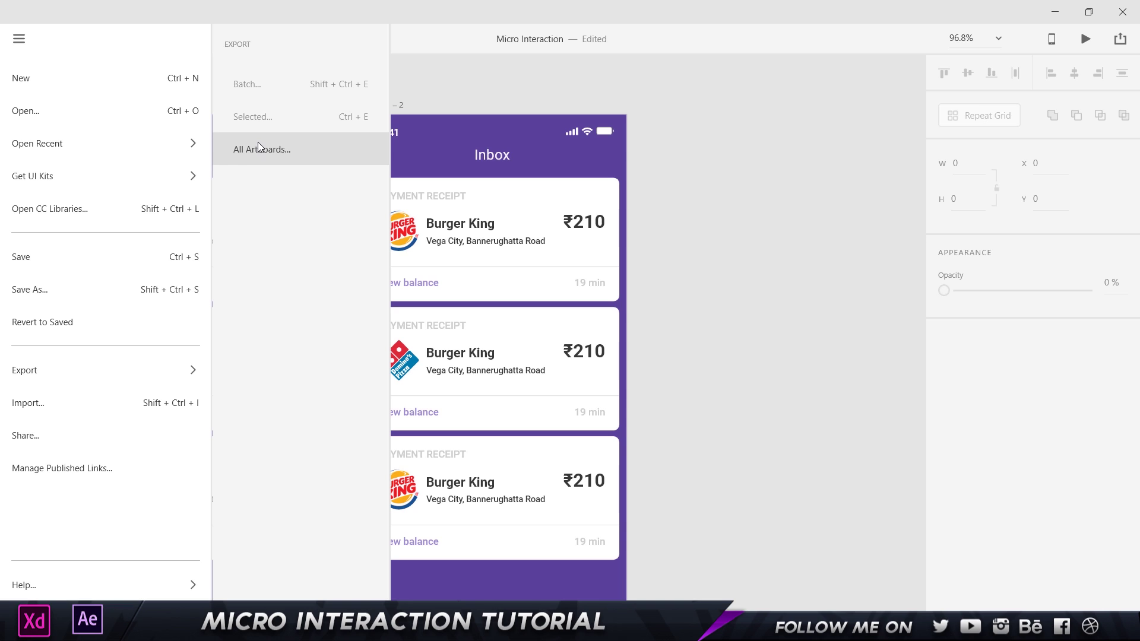
{"action": "left_click", "coordinate": [440, 143]}
Select the status bar, header and all three cards on iPhone X – 2 and open the export settings for the selection
{"action": "left_click_drag", "start_coordinate": [691, 108], "coordinate": [362, 565]}
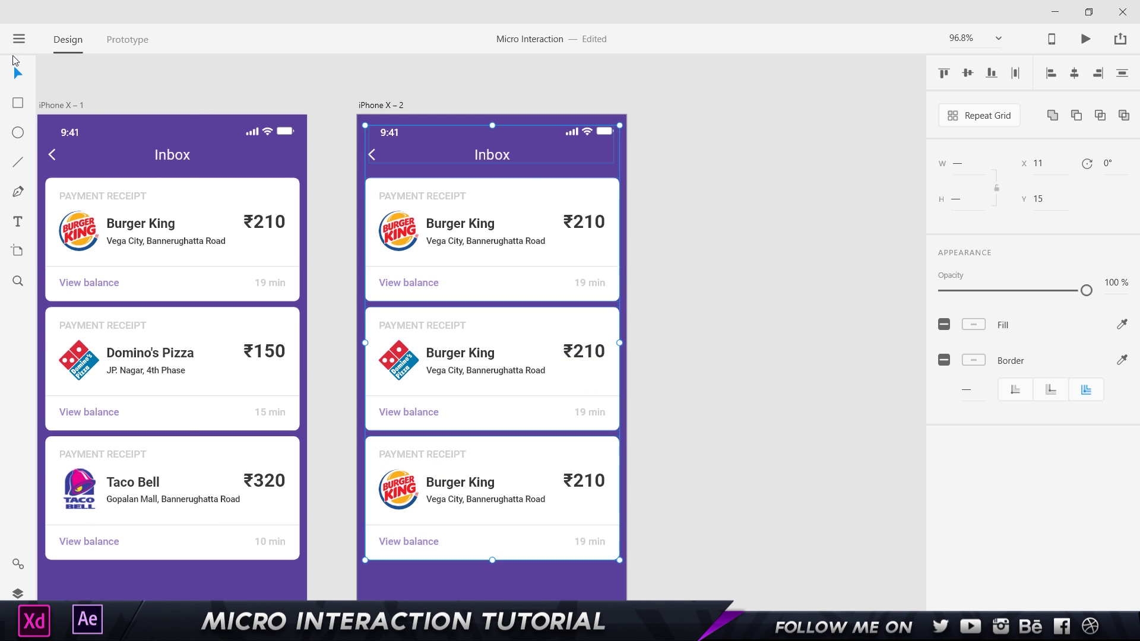
{"action": "left_click", "coordinate": [19, 39]}
{"action": "left_click", "coordinate": [95, 368]}
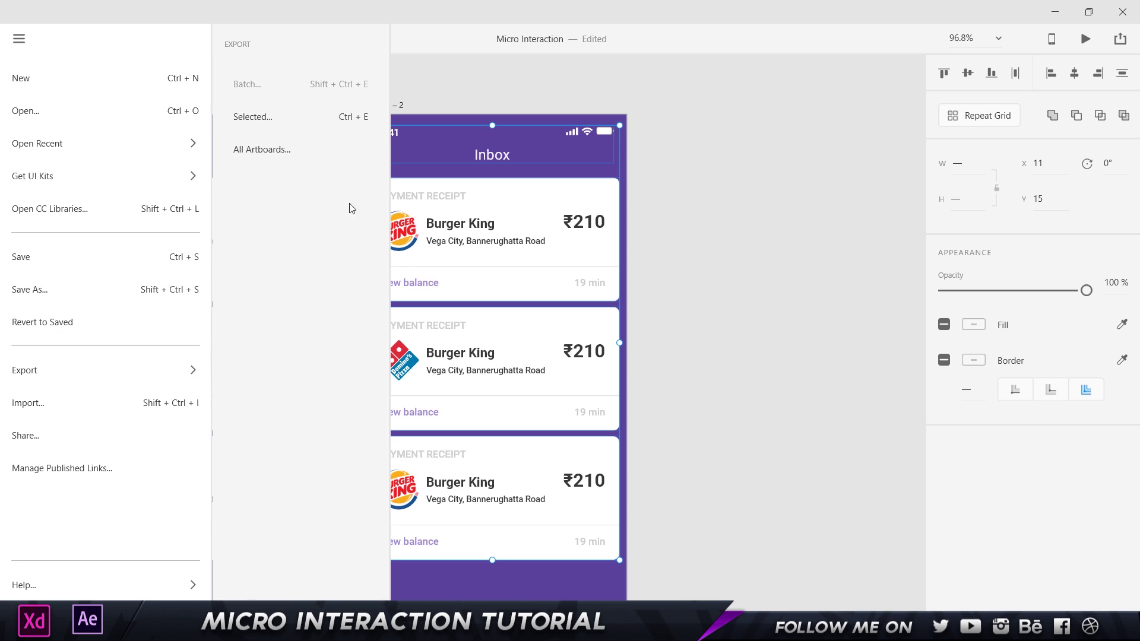
{"action": "left_click", "coordinate": [315, 117]}
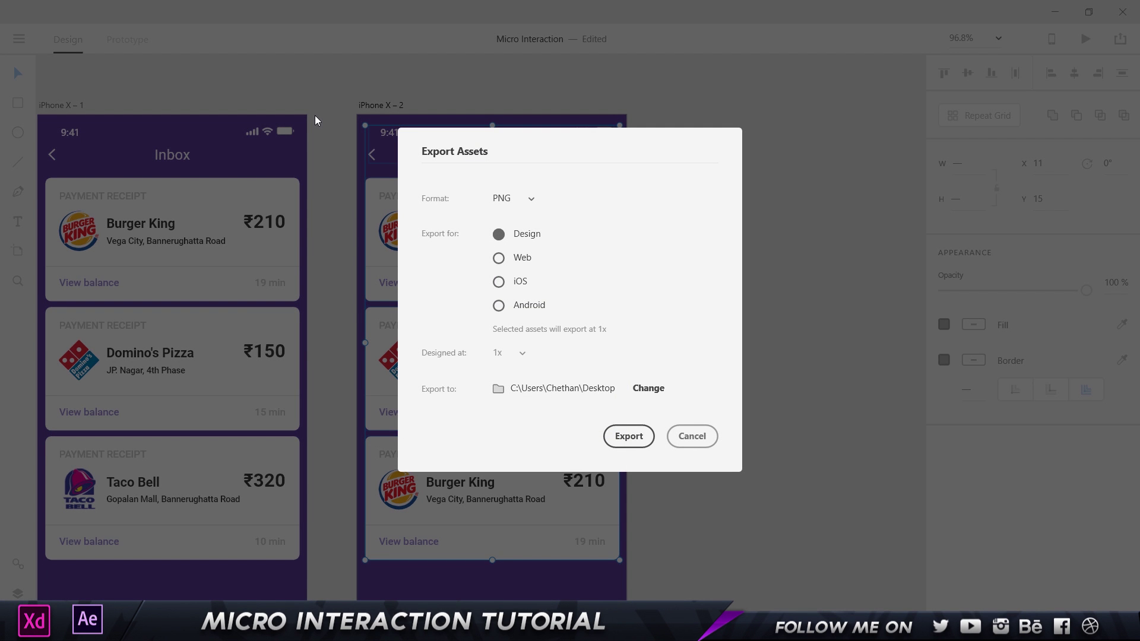
Set the asset export to JPG format for Web, designed at 2x
{"action": "left_click", "coordinate": [521, 205]}
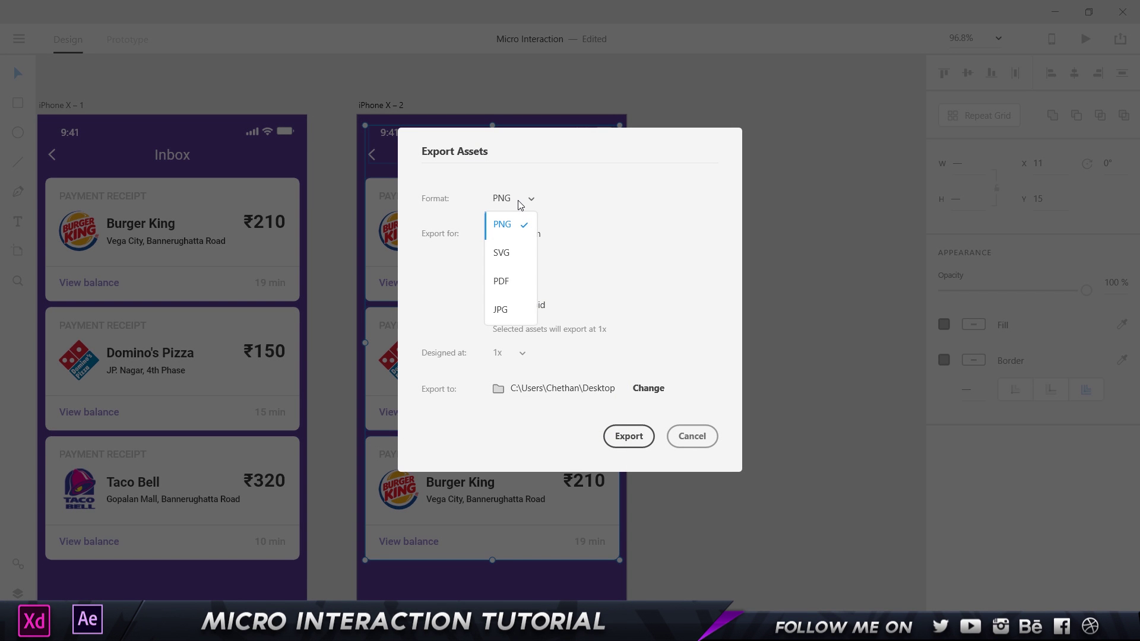
{"action": "left_click", "coordinate": [501, 309]}
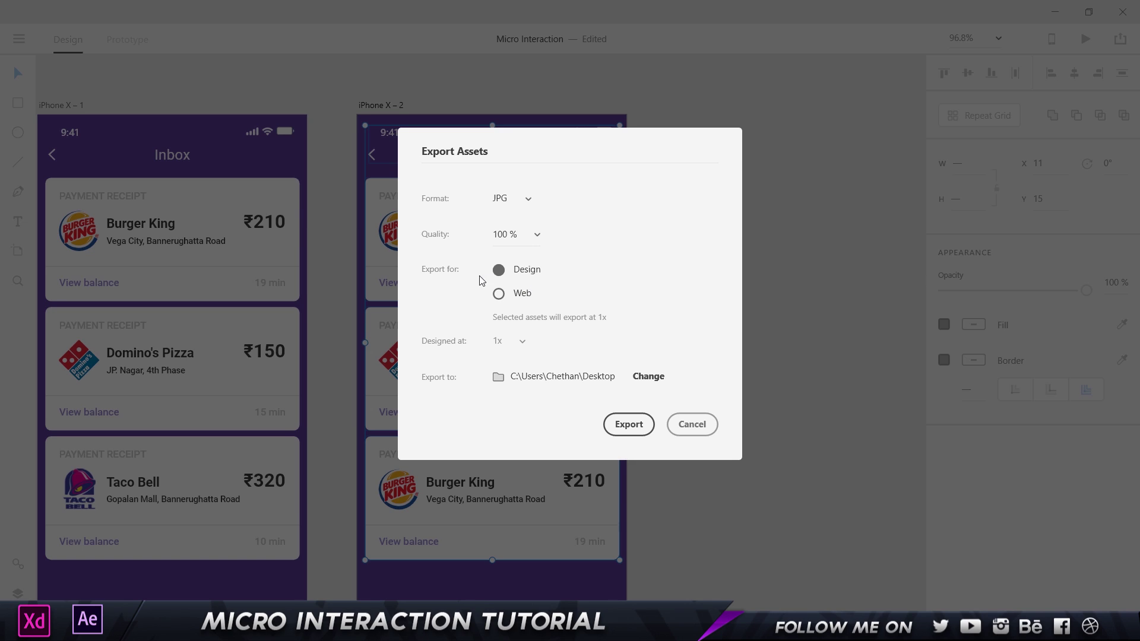
{"action": "left_click", "coordinate": [514, 297]}
{"action": "left_click", "coordinate": [522, 344]}
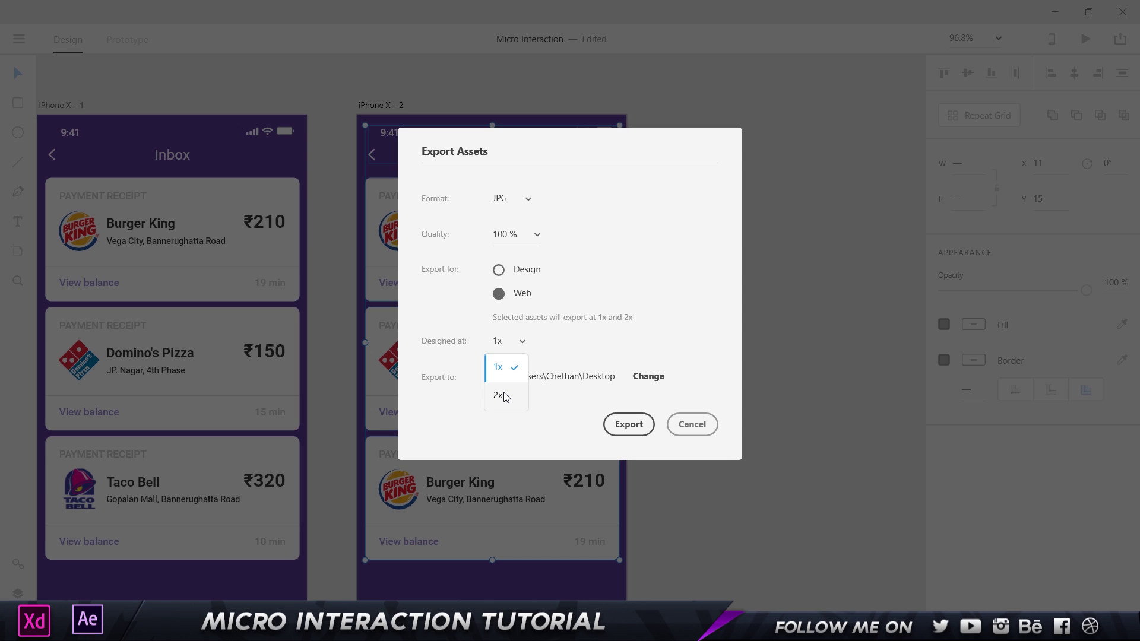
{"action": "left_click", "coordinate": [505, 396]}
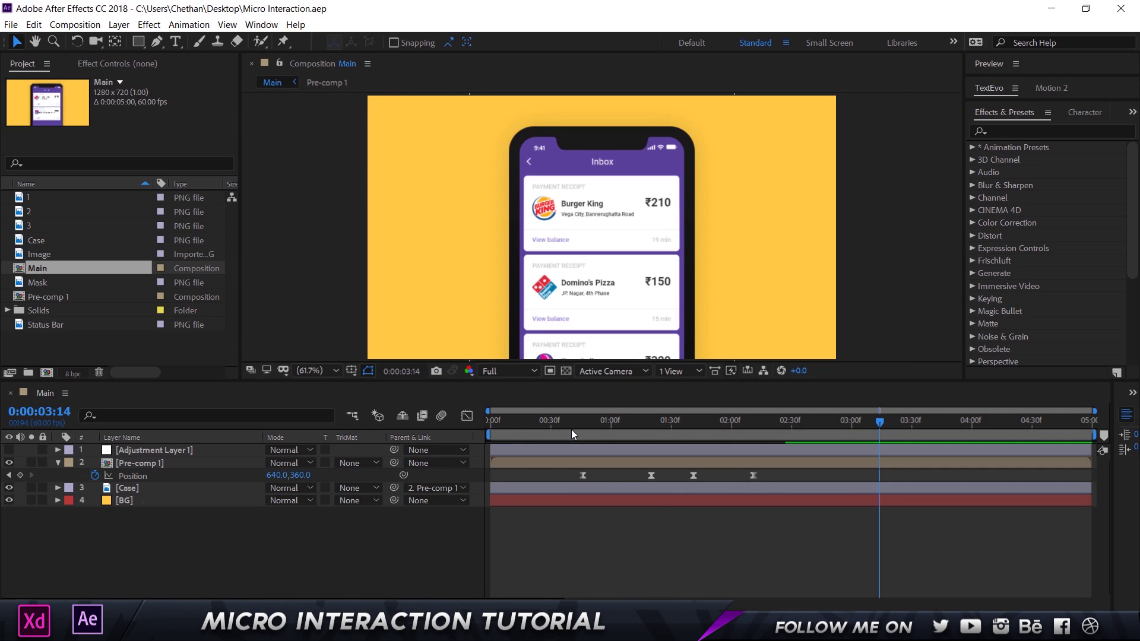
Switch to the After Effects project, preview the Main composition from the start and scrub through its animation to 0:00:02:09
{"action": "left_click_drag", "start_coordinate": [571, 429], "coordinate": [488, 425]}
{"action": "key", "text": "space"}
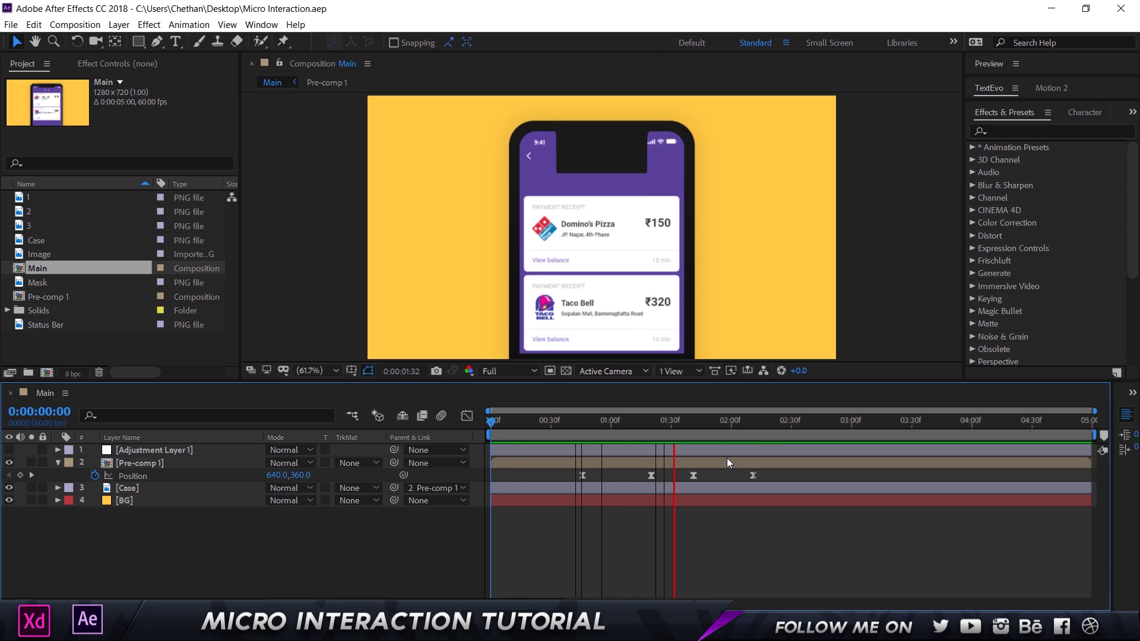
{"action": "left_click_drag", "start_coordinate": [594, 425], "coordinate": [749, 436]}
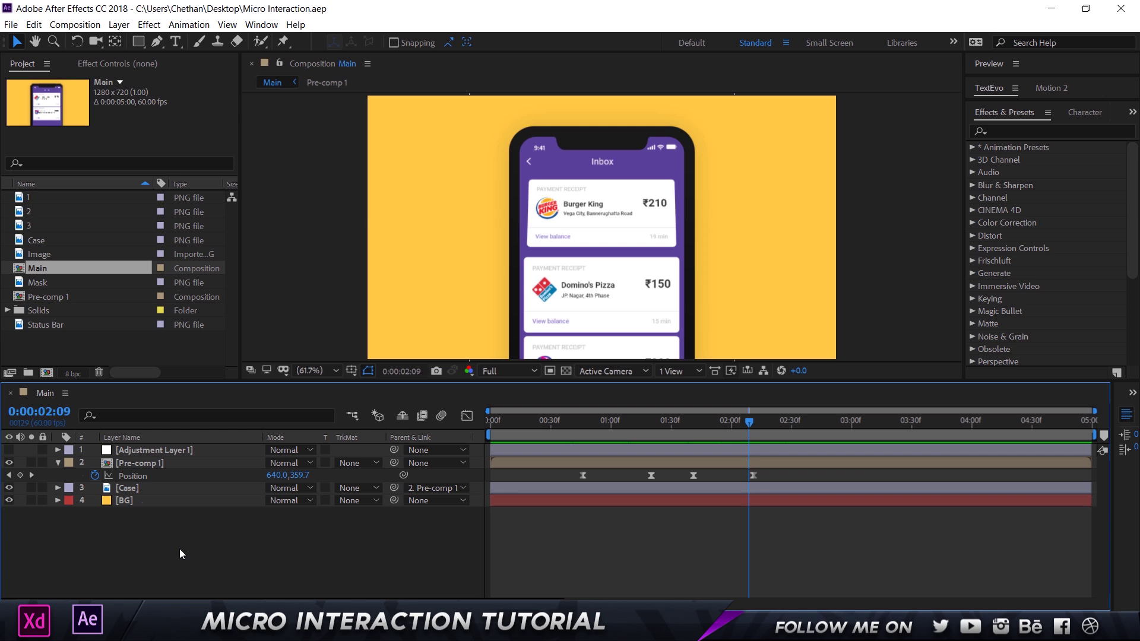
Open Pre-comp 1 at its first frame, shown at 100% with the transparency grid on
{"action": "left_click", "coordinate": [169, 500]}
{"action": "left_click", "coordinate": [153, 464]}
{"action": "double_click", "coordinate": [153, 464]}
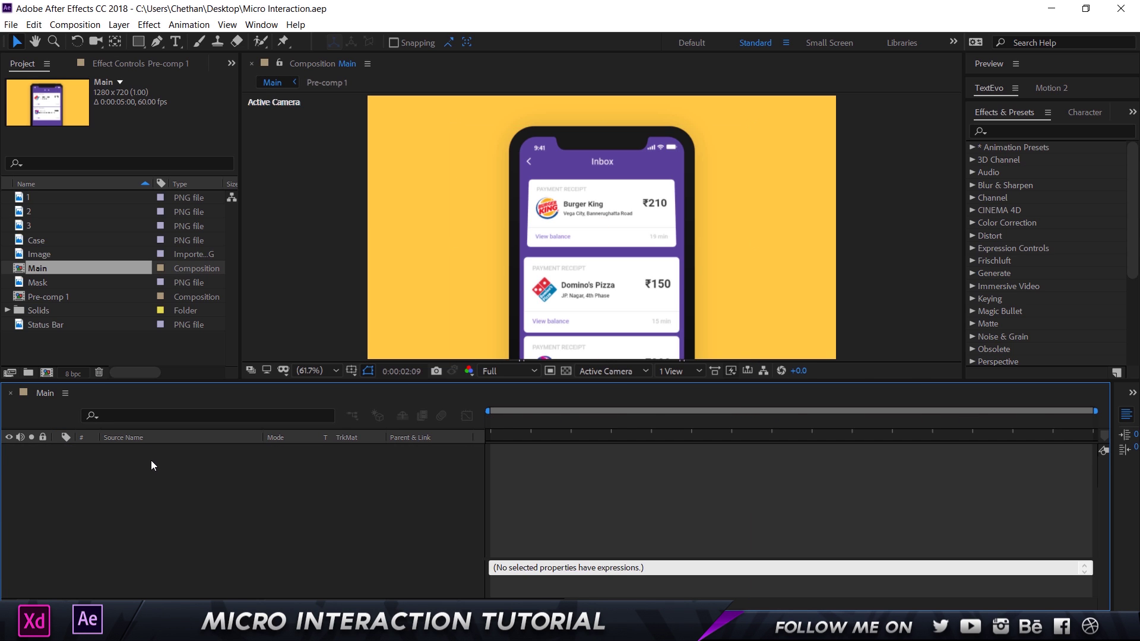
{"action": "left_click", "coordinate": [572, 372]}
{"action": "key", "text": "slash"}
{"action": "key", "text": "Home"}
{"action": "left_click", "coordinate": [565, 371]}
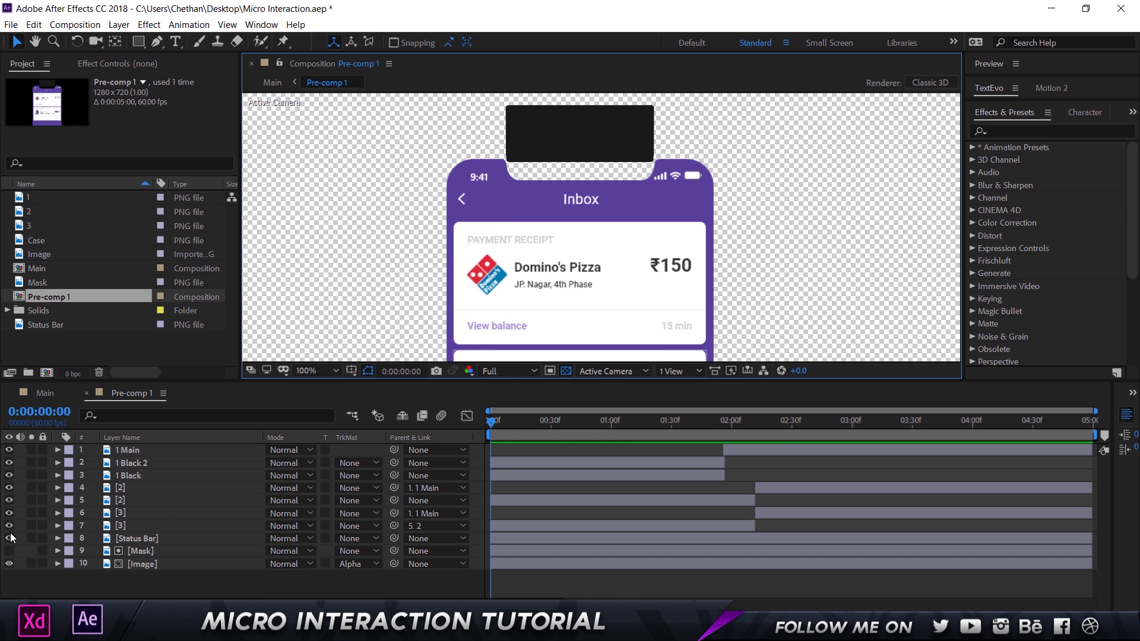
Hide layers 1 to 8, show the Mask layer and remove the track matte from the Image layer
{"action": "left_click_drag", "start_coordinate": [8, 538], "coordinate": [10, 450]}
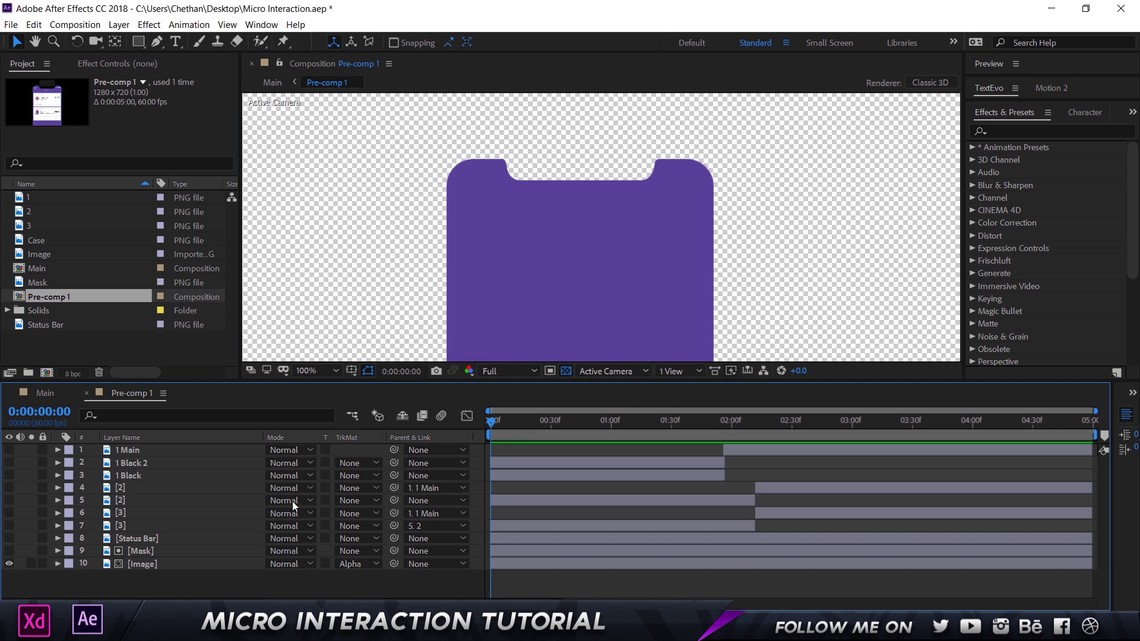
{"action": "left_click", "coordinate": [9, 551]}
{"action": "left_click", "coordinate": [354, 564]}
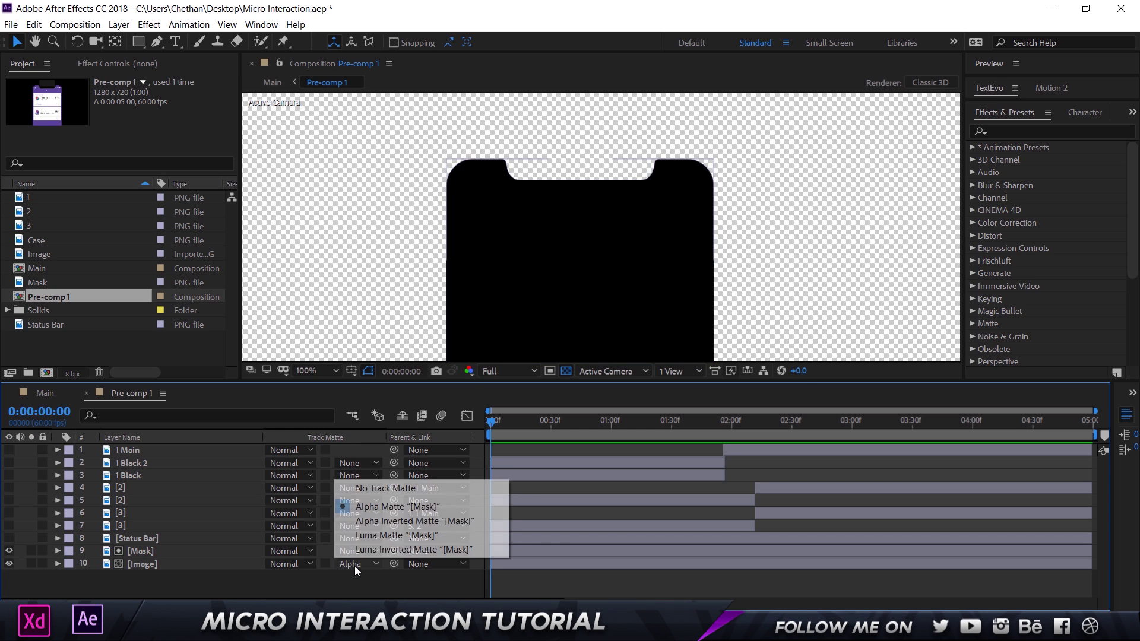
{"action": "left_click", "coordinate": [371, 484]}
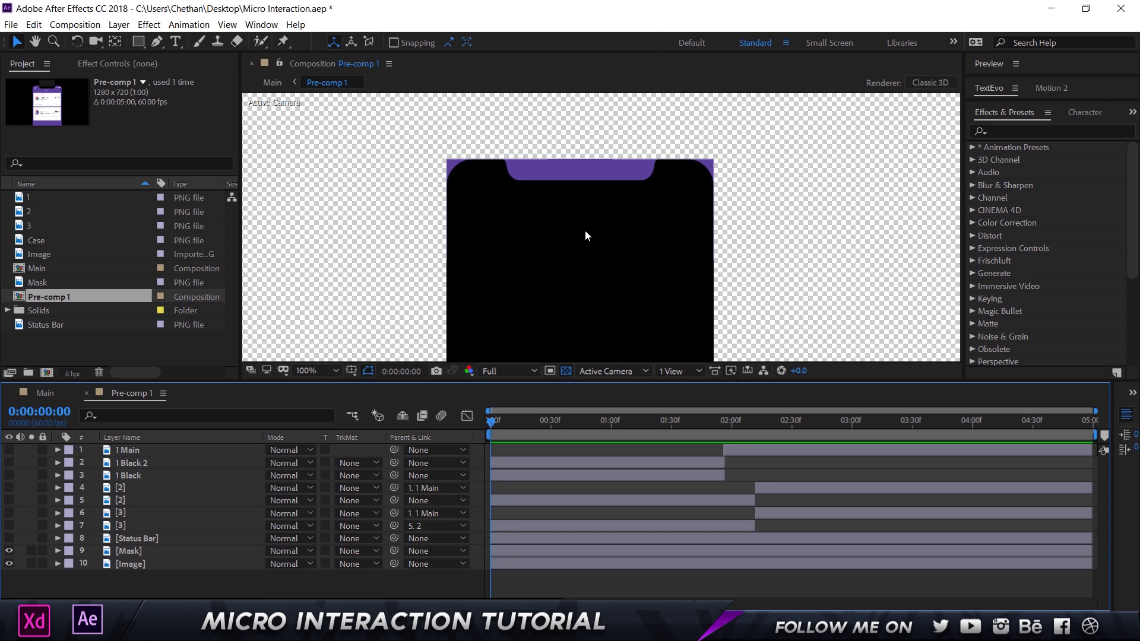
Examine the width, height and frame rate in the composition settings of Pre-comp 1
{"action": "left_click", "coordinate": [94, 25]}
{"action": "left_click", "coordinate": [106, 58]}
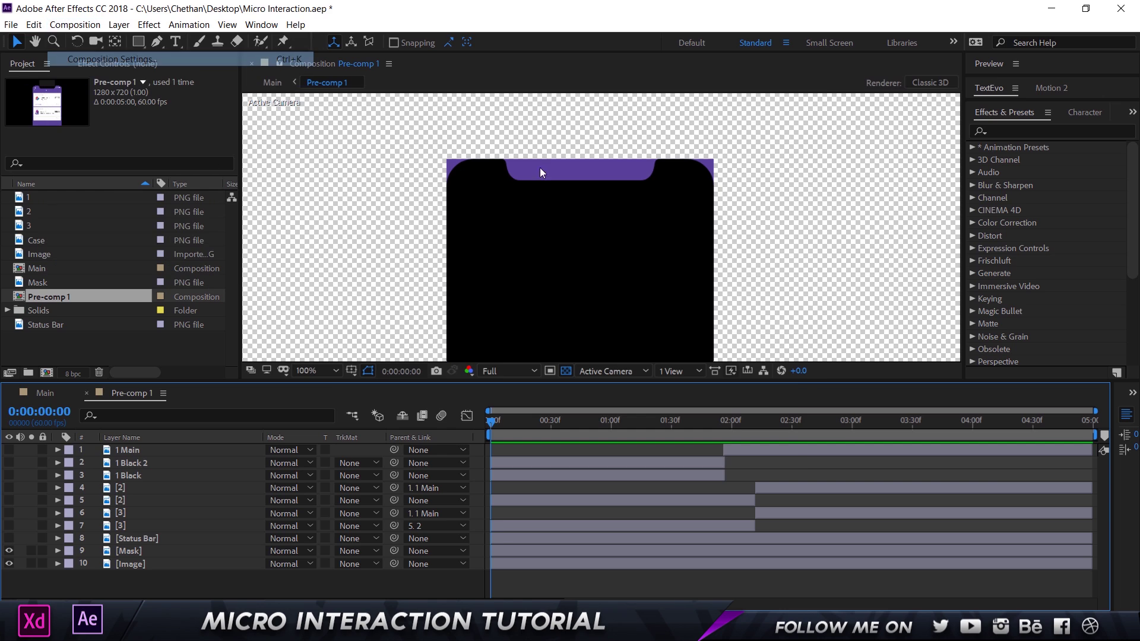
{"action": "left_click", "coordinate": [473, 175]}
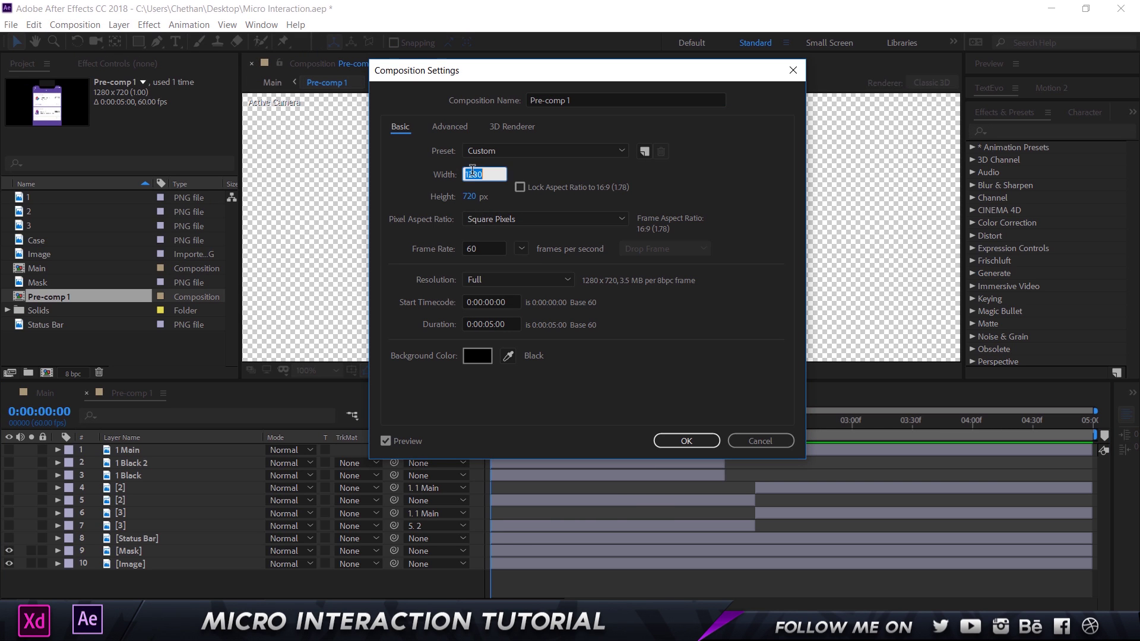
{"action": "left_click", "coordinate": [463, 248]}
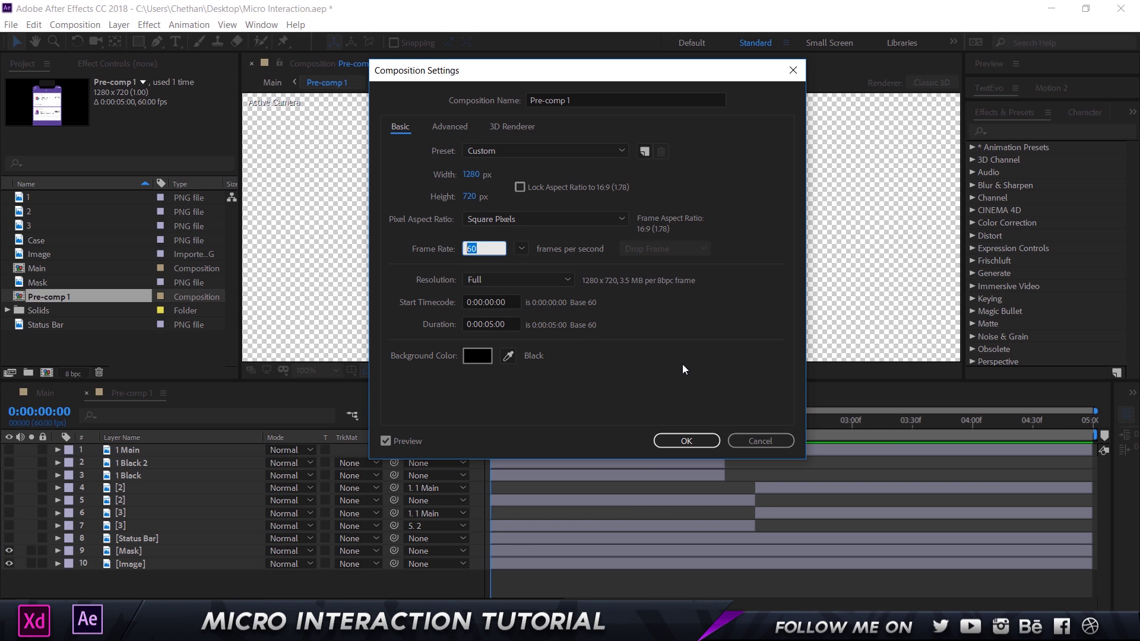
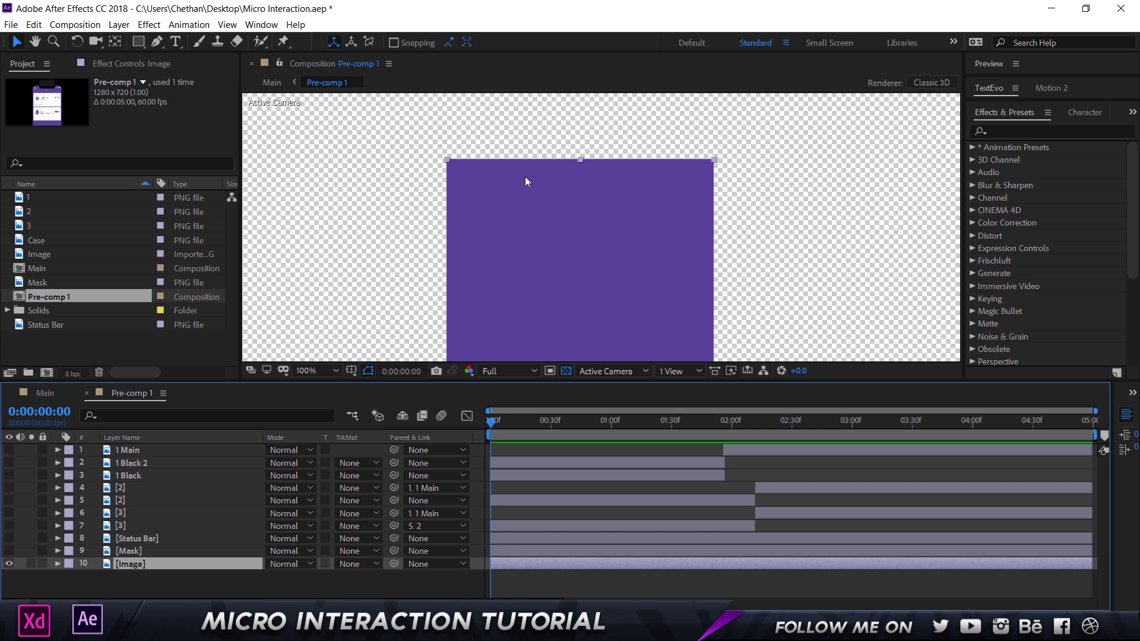
Make the Mask layer visible above the Image layer in Pre-comp 1
{"action": "scroll", "coordinate": [574, 218], "scroll_direction": "down", "scroll_amount": 4}
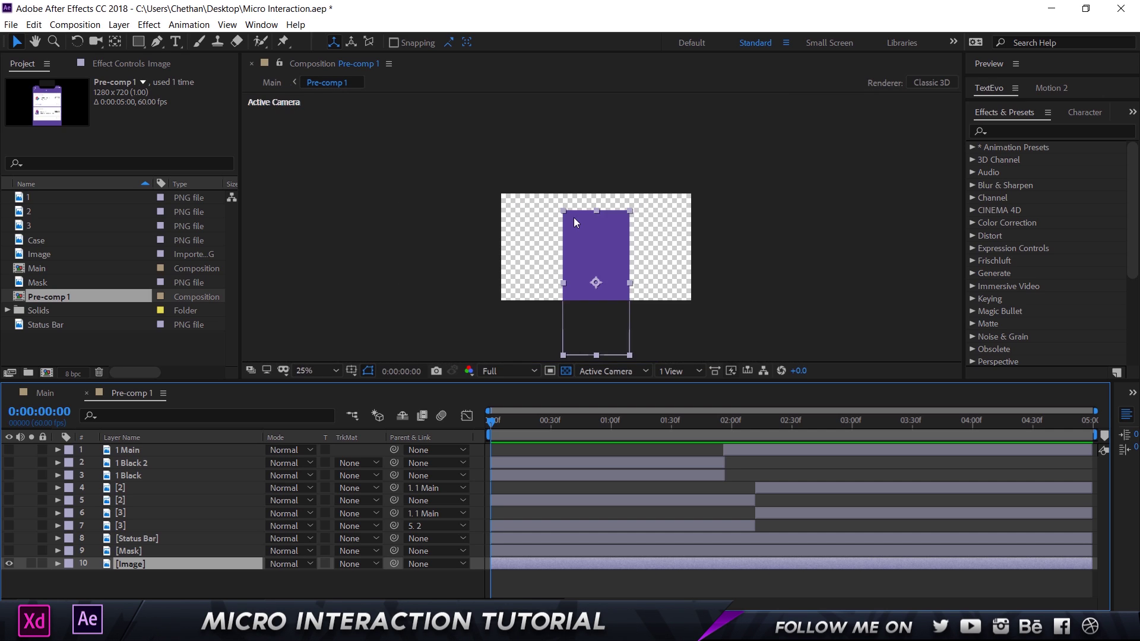
{"action": "scroll", "coordinate": [551, 160], "scroll_direction": "up", "scroll_amount": 2}
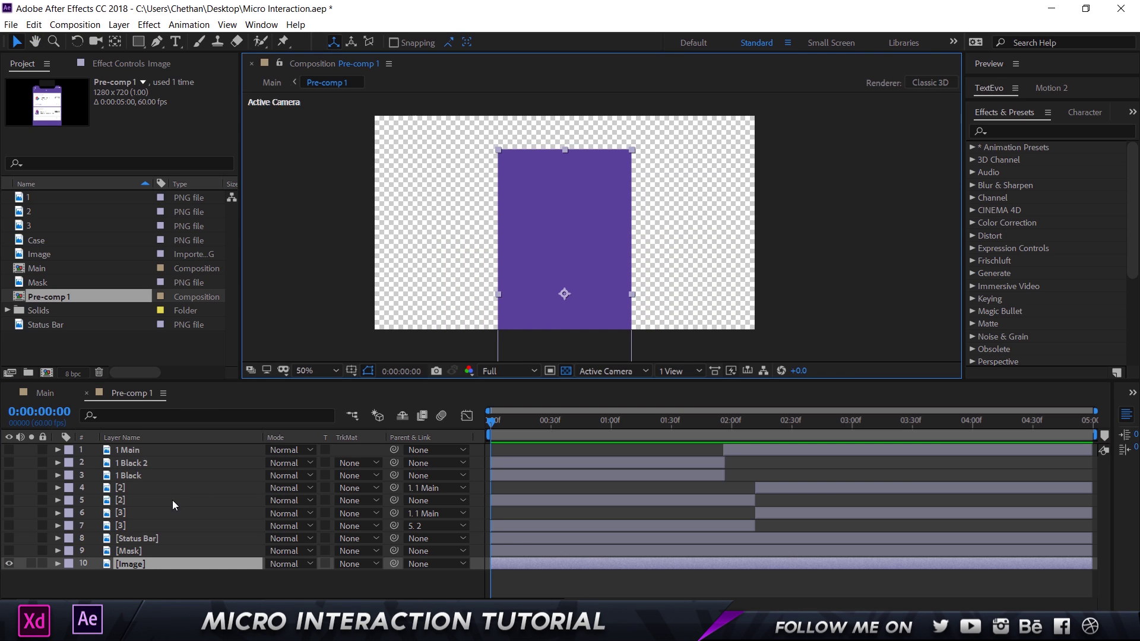
{"action": "left_click", "coordinate": [9, 551]}
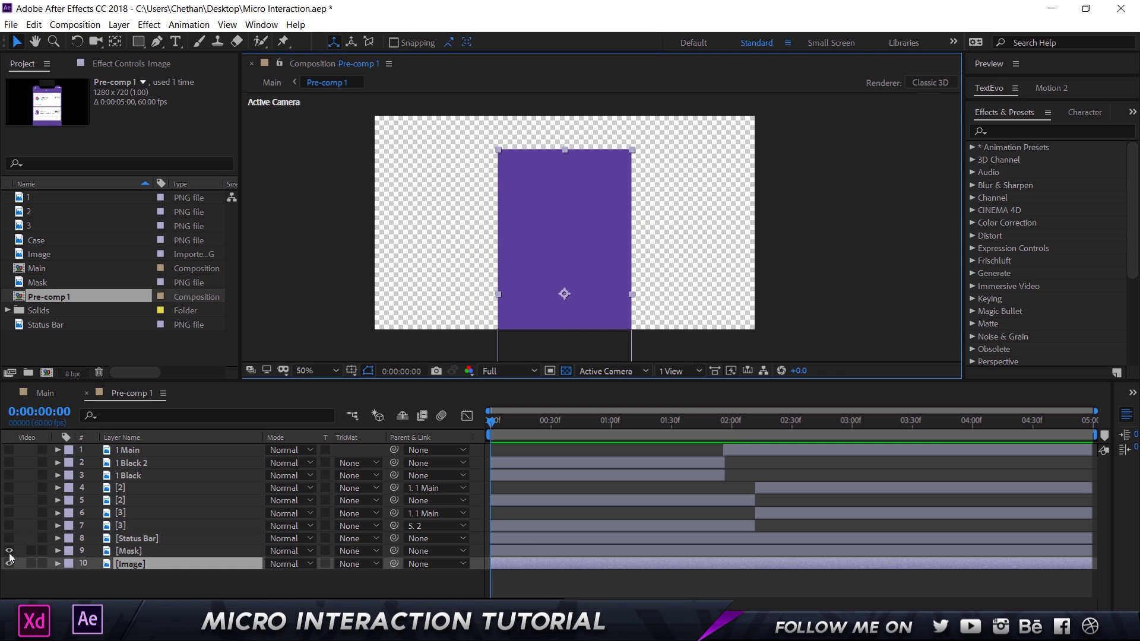
Examine how the Mask layer's notch outline overlaps the Image layer and which track matte options the Image layer offers
{"action": "left_click", "coordinate": [138, 552]}
{"action": "scroll", "coordinate": [581, 247], "scroll_direction": "up", "scroll_amount": 4}
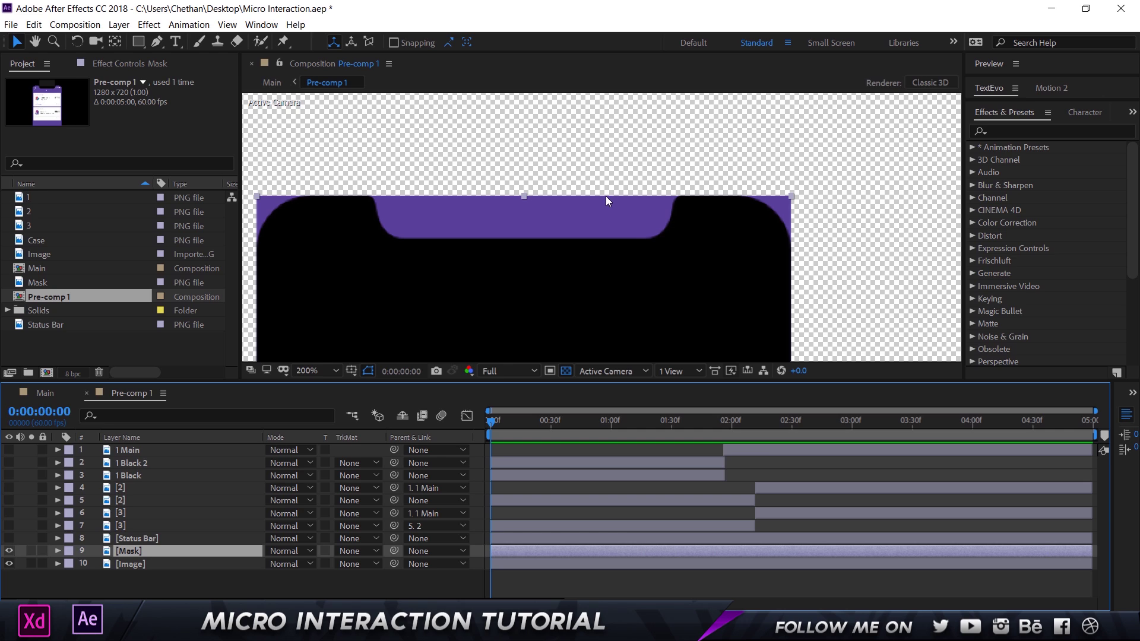
{"action": "left_click_drag", "start_coordinate": [606, 196], "coordinate": [657, 168]}
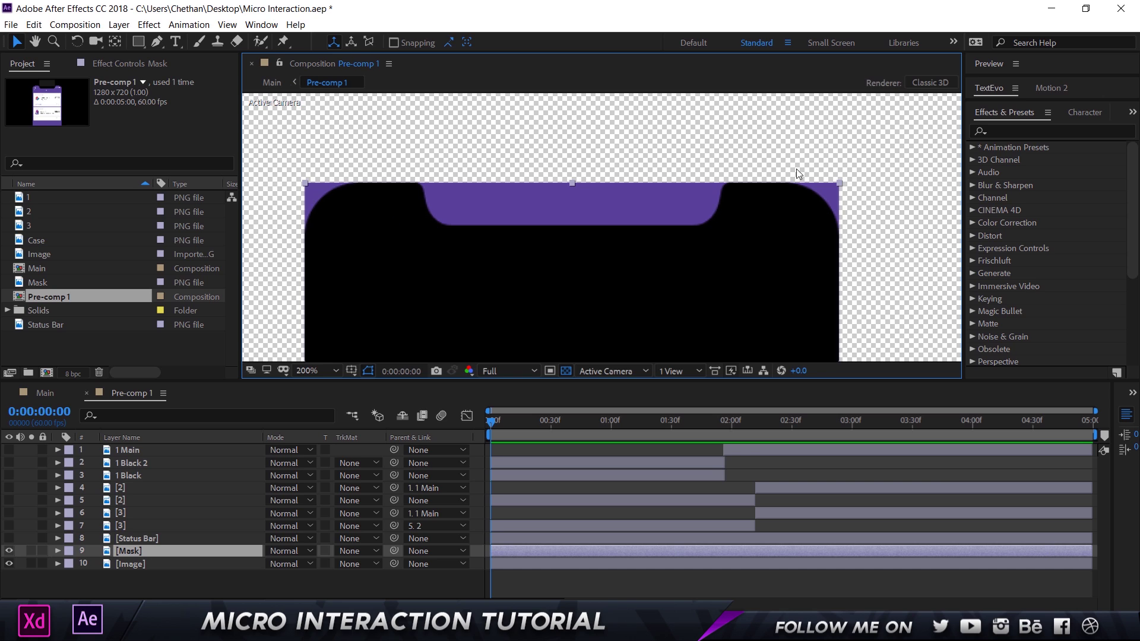
{"action": "left_click", "coordinate": [371, 565]}
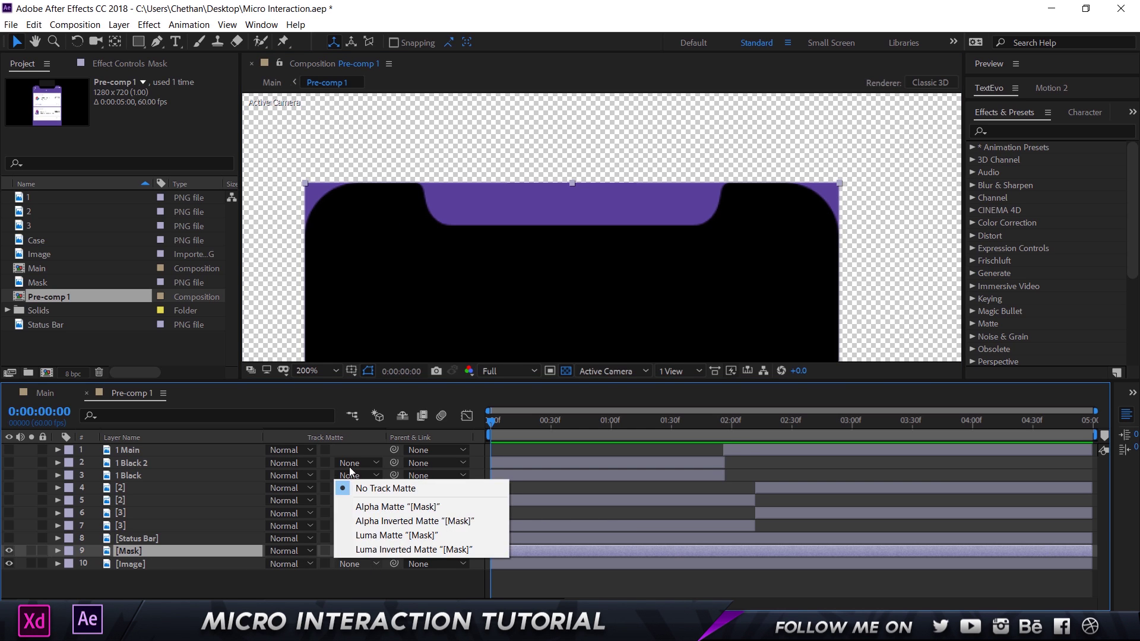
{"action": "left_click", "coordinate": [369, 468]}
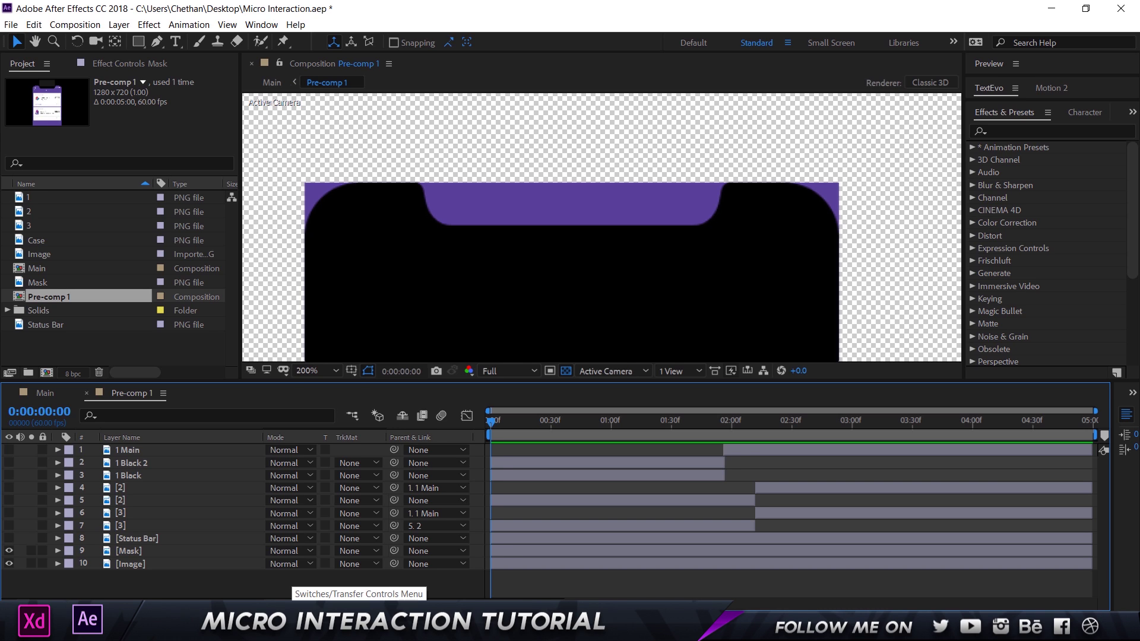
{"action": "left_click", "coordinate": [291, 595]}
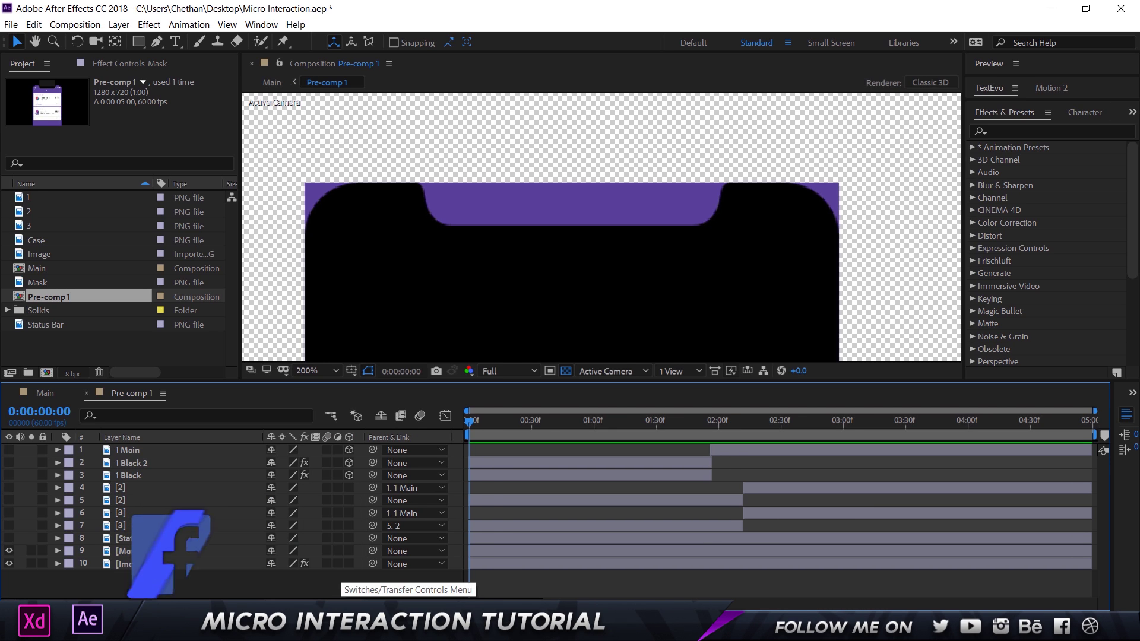
{"action": "key", "text": "F4"}
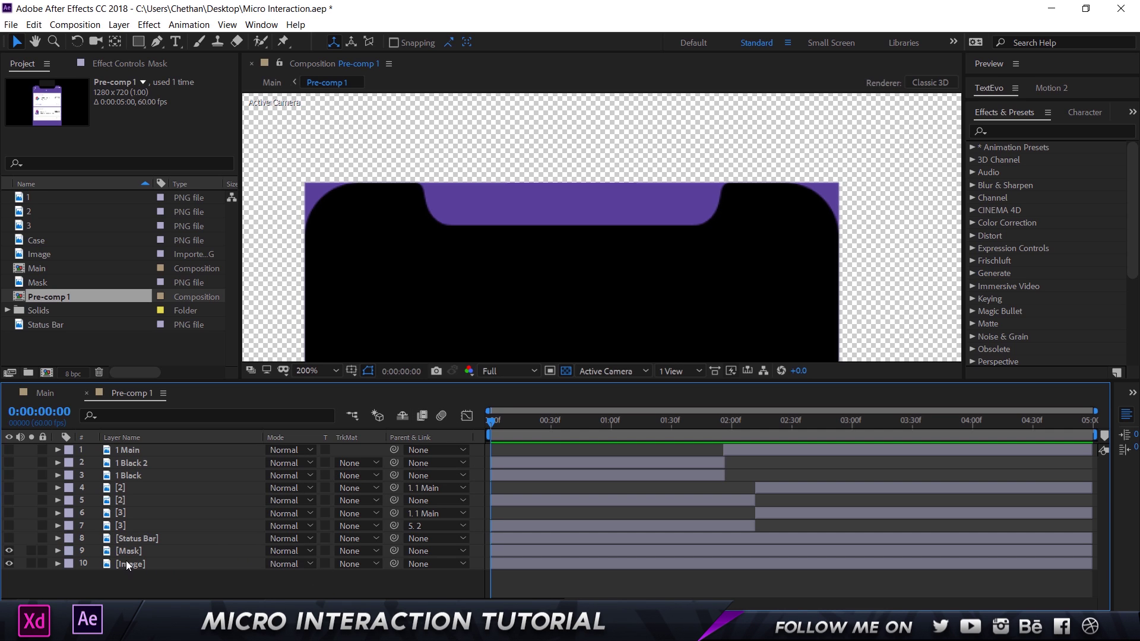
Rename the Image layer in Pre-comp 1 as BG
{"action": "left_click", "coordinate": [137, 567]}
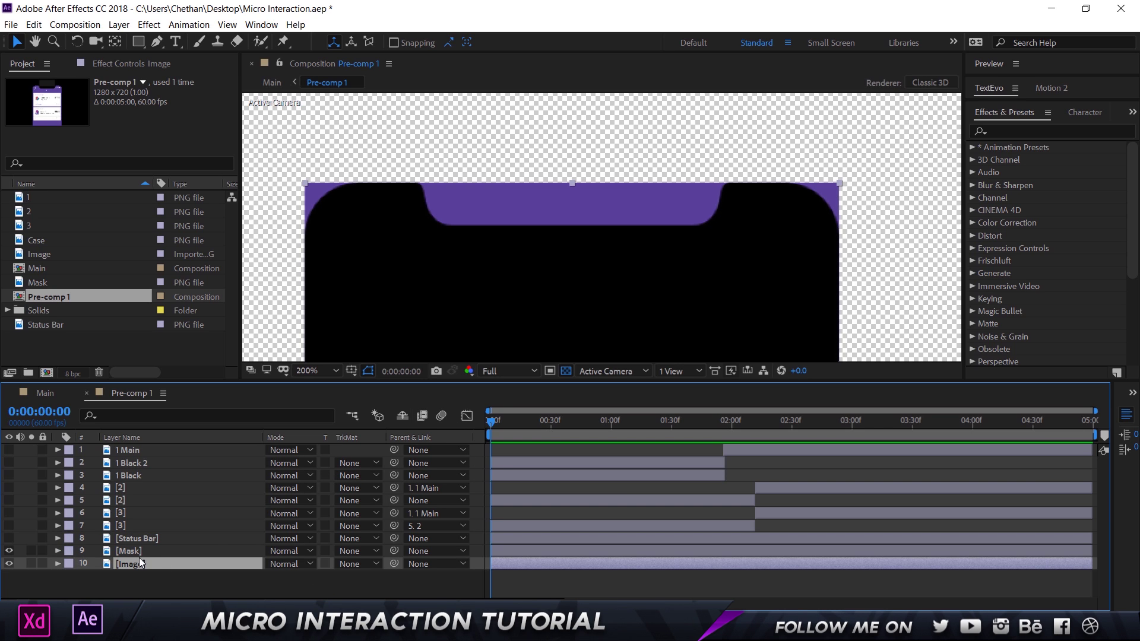
{"action": "key", "text": "Return"}
{"action": "type", "text": "BG"}
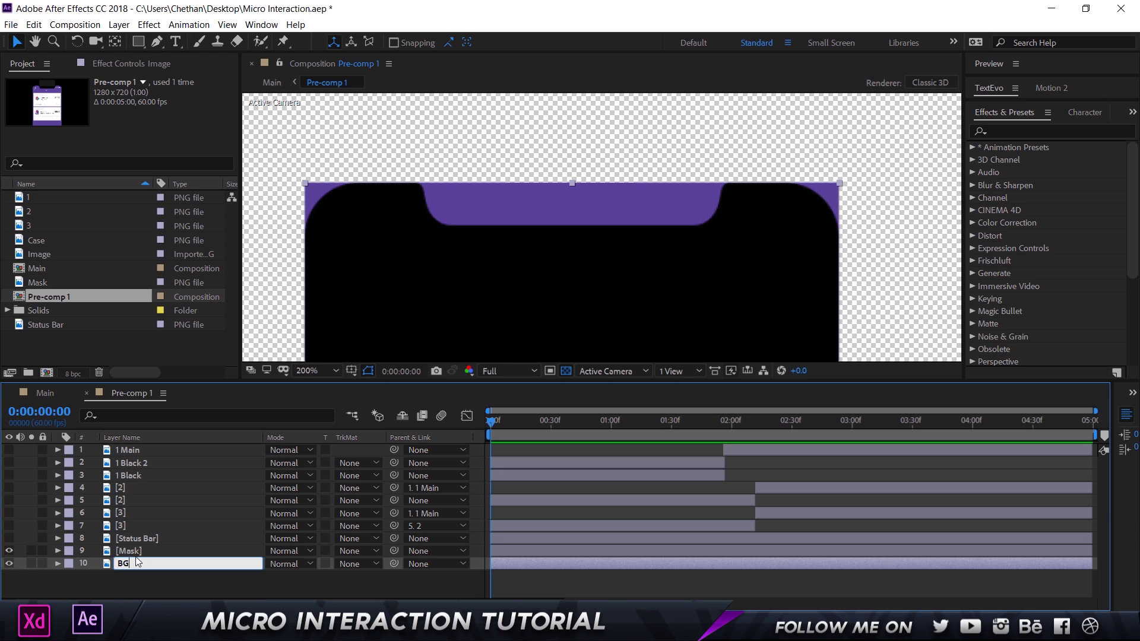
{"action": "key", "text": "Return"}
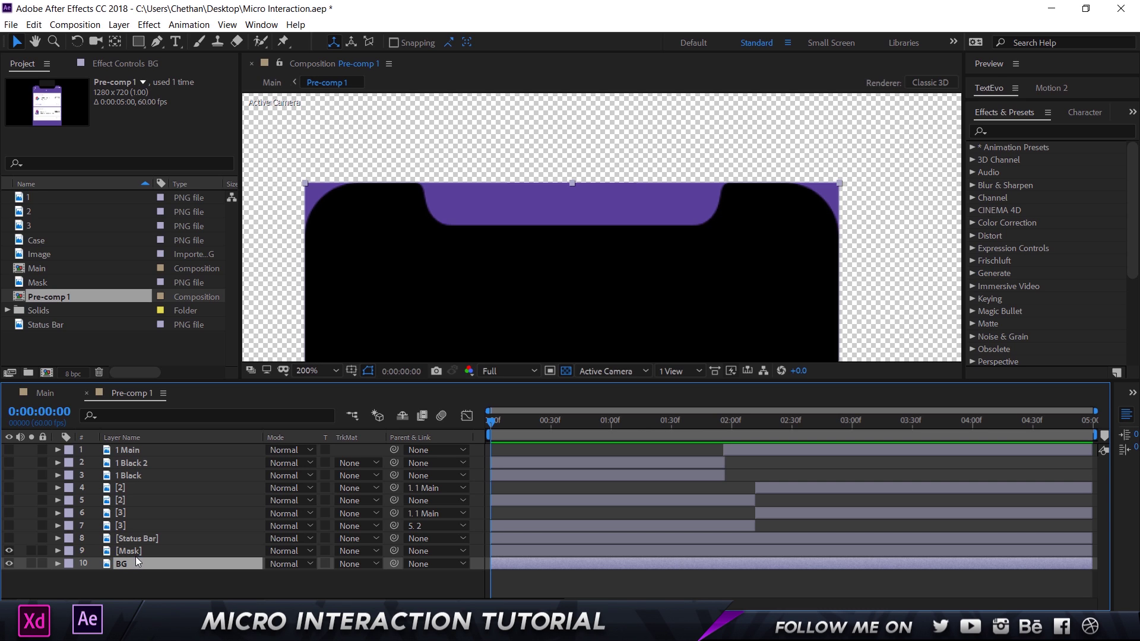
Set the BG layer's track matte to Alpha Matte "[Mask]"
{"action": "left_click", "coordinate": [10, 564]}
{"action": "left_click", "coordinate": [9, 565]}
{"action": "left_click", "coordinate": [10, 565]}
{"action": "left_click", "coordinate": [9, 565]}
{"action": "left_click", "coordinate": [355, 567]}
{"action": "left_click", "coordinate": [362, 506]}
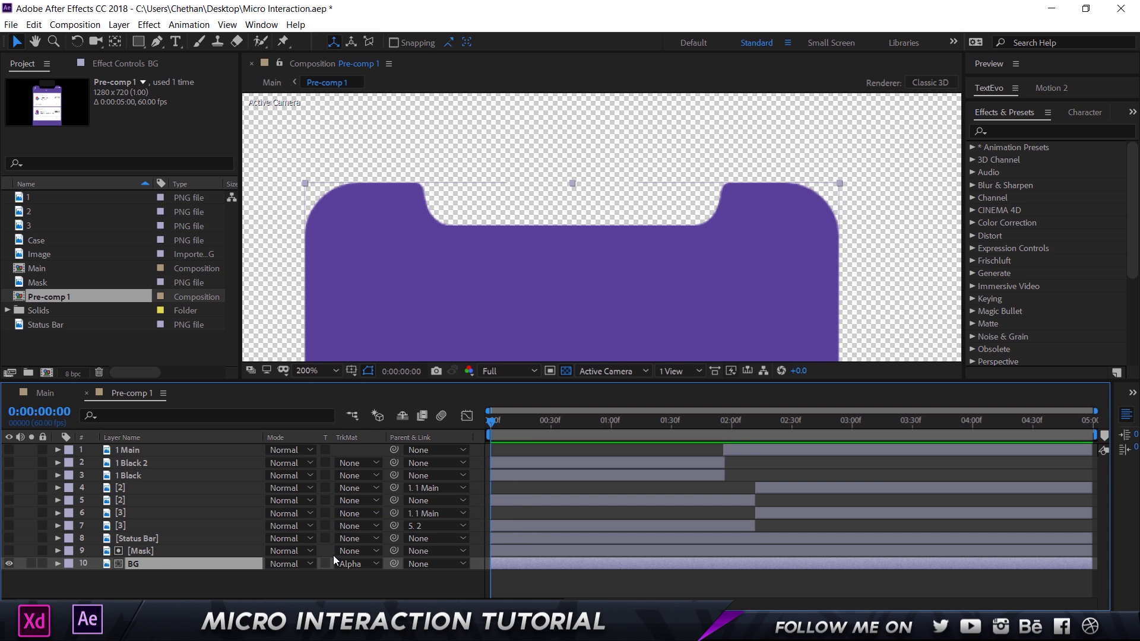
Make the Status Bar, 1 Black, 1 Black 2 and 1 Main layers visible
{"action": "left_click", "coordinate": [152, 539]}
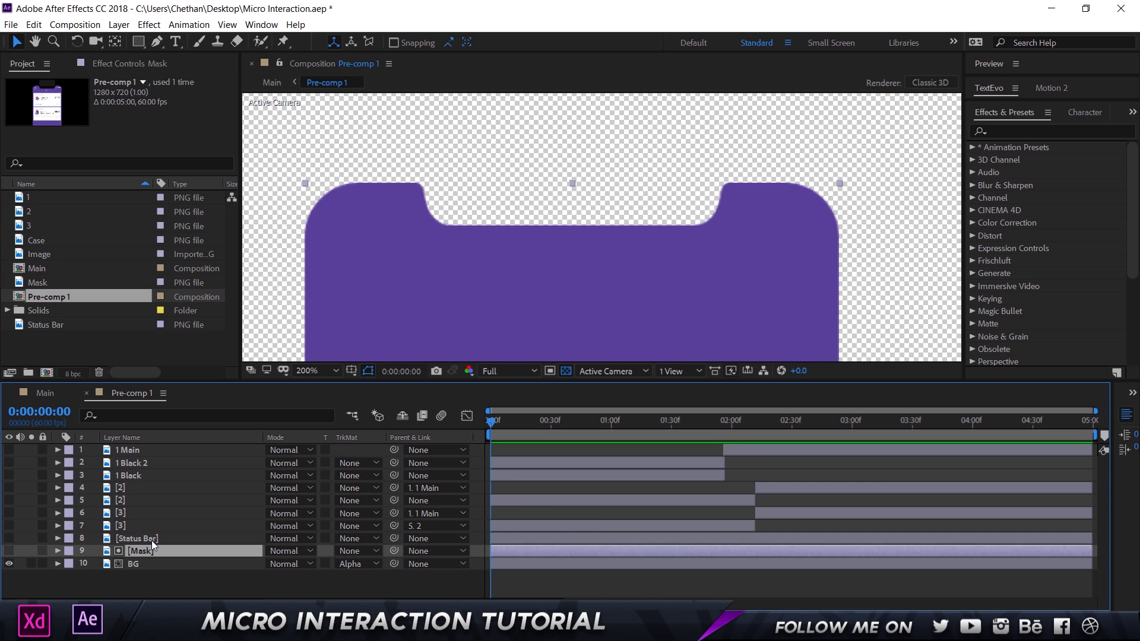
{"action": "left_click", "coordinate": [9, 539]}
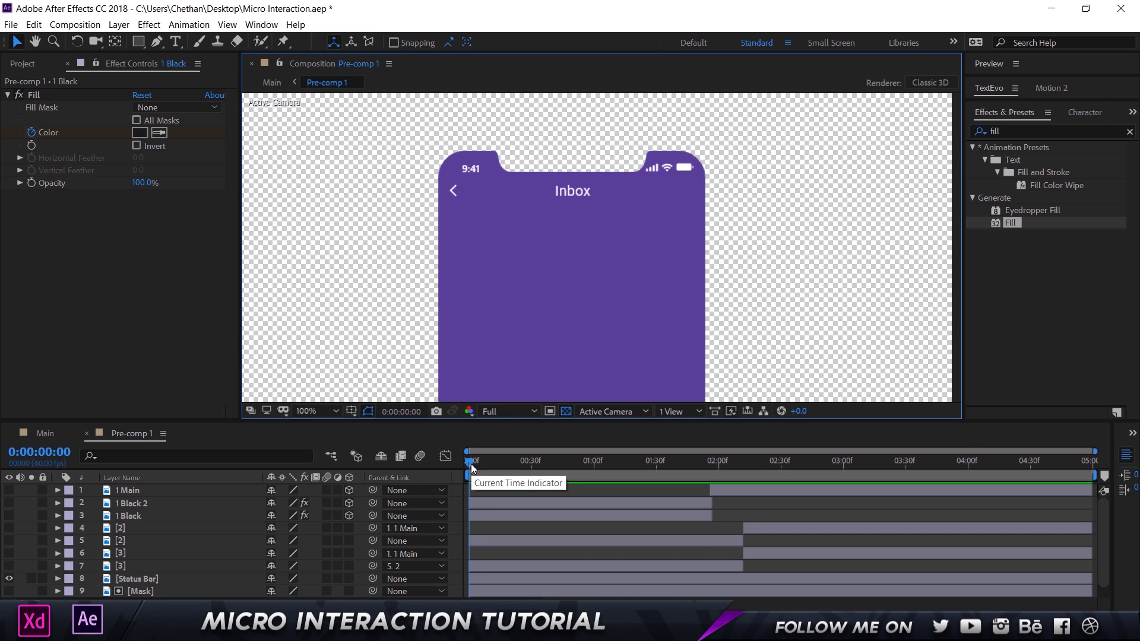
{"action": "left_click", "coordinate": [133, 515]}
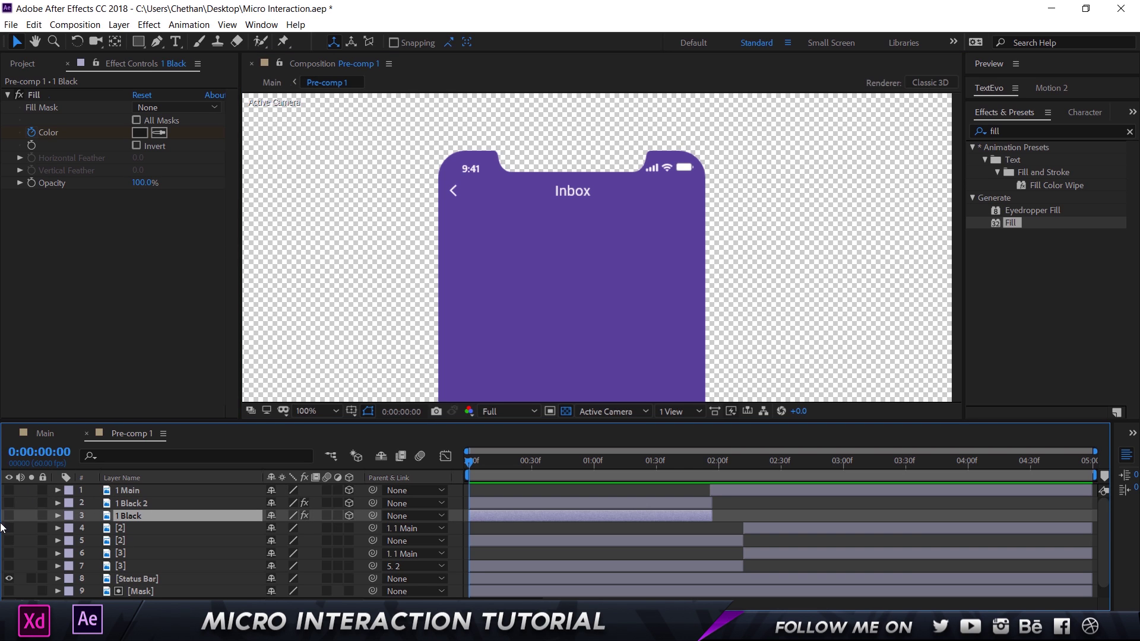
{"action": "left_click_drag", "start_coordinate": [9, 518], "coordinate": [9, 490]}
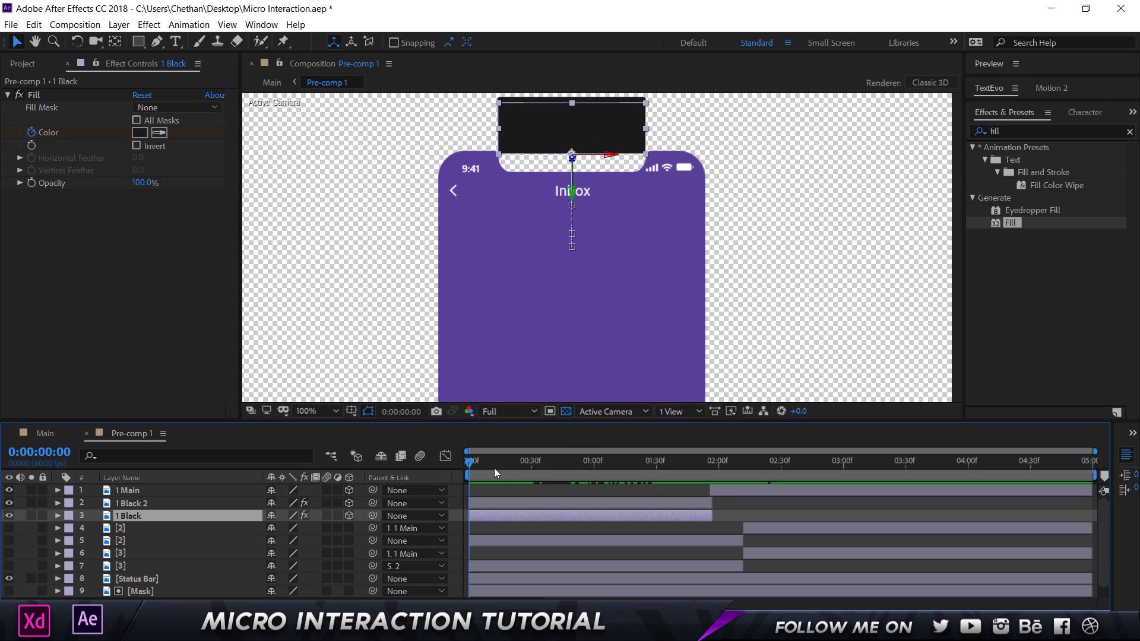
Preview the card animation from the black layers to the 1 Main layer, up to 0:00:02:18
{"action": "left_click_drag", "start_coordinate": [494, 468], "coordinate": [655, 471]}
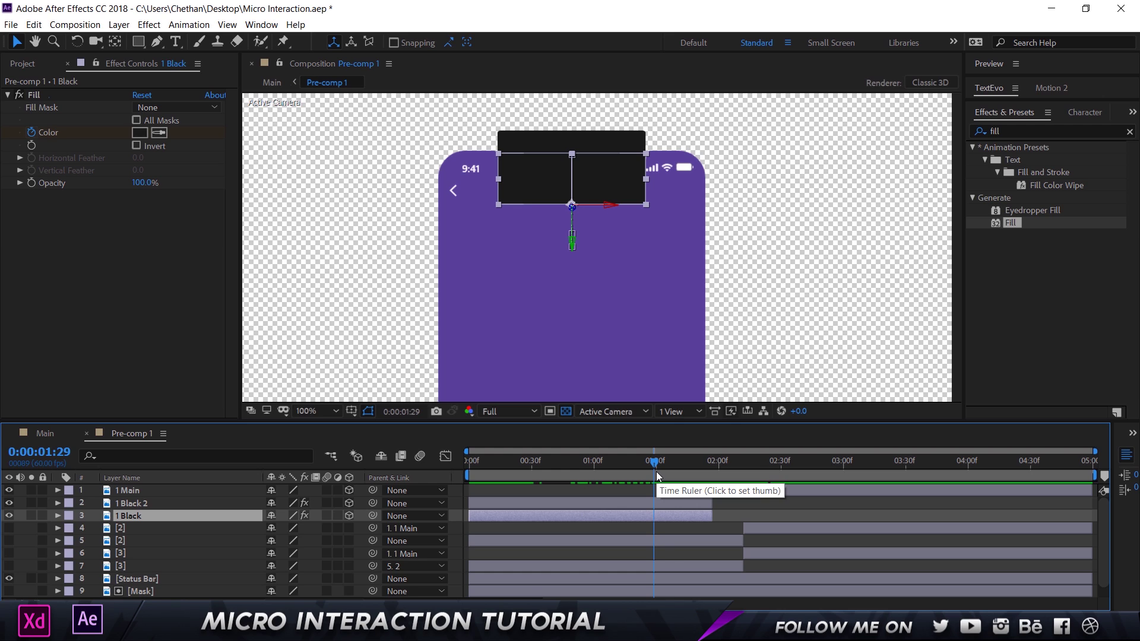
{"action": "left_click", "coordinate": [755, 469]}
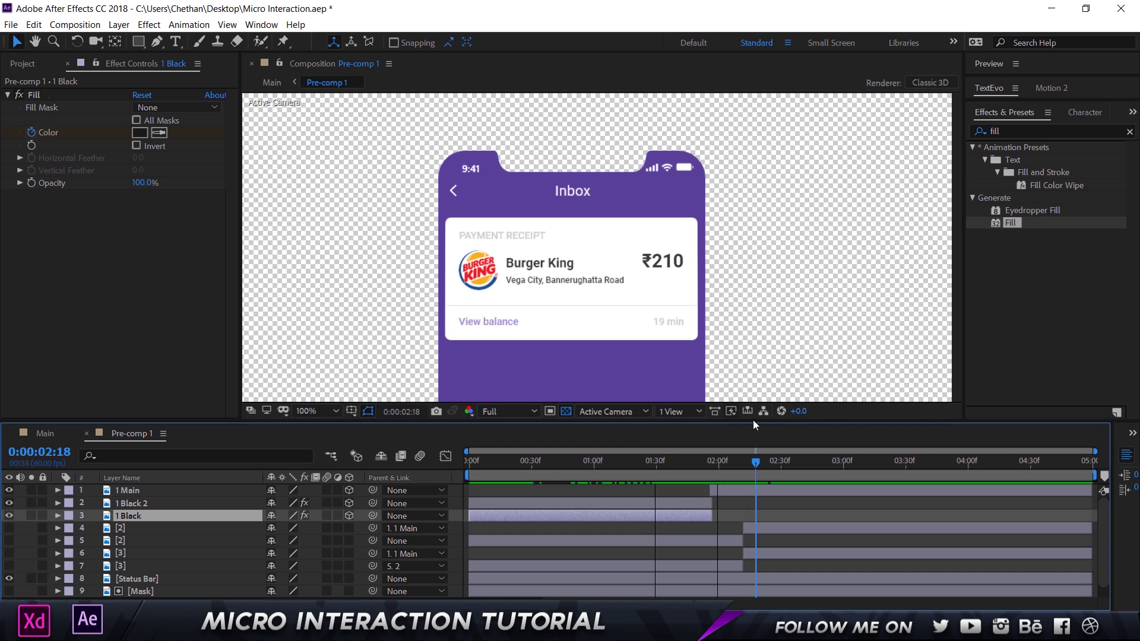
{"action": "left_click", "coordinate": [773, 489]}
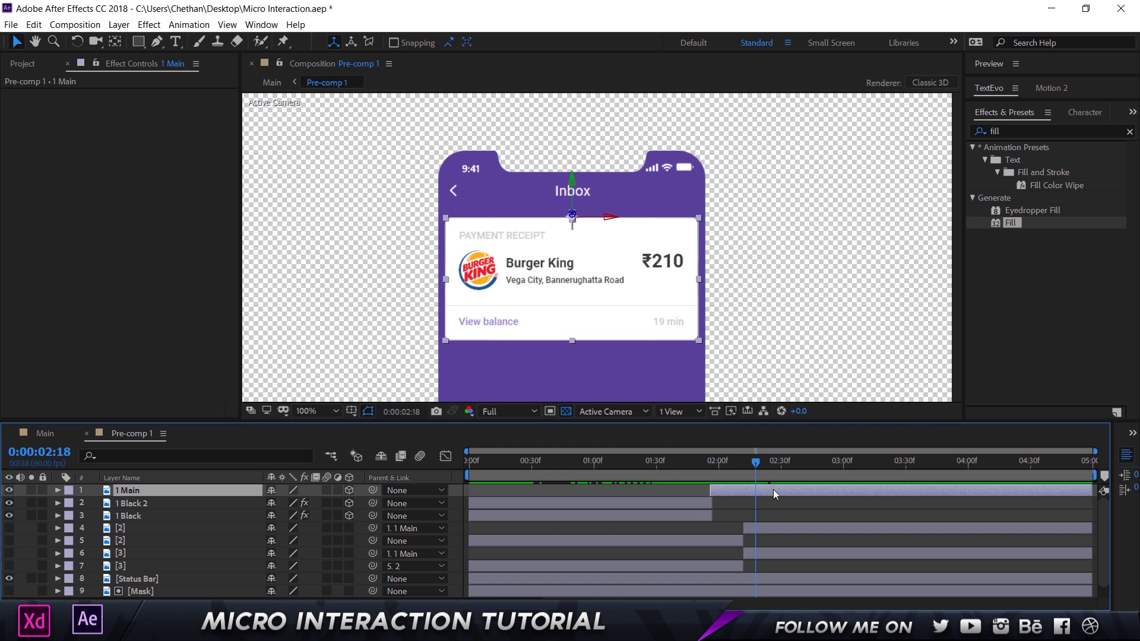
Place a copy of image 1 from the project beside the phone screen in Pre-comp 1 and view it at 200%
{"action": "left_click", "coordinate": [22, 64]}
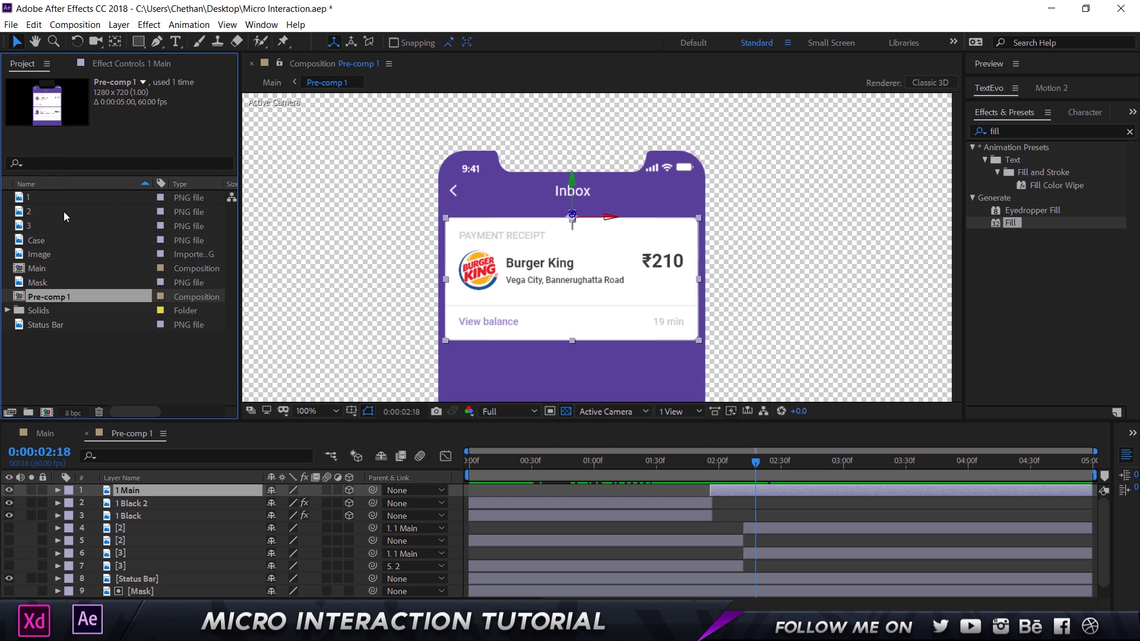
{"action": "left_click_drag", "start_coordinate": [39, 202], "coordinate": [539, 261]}
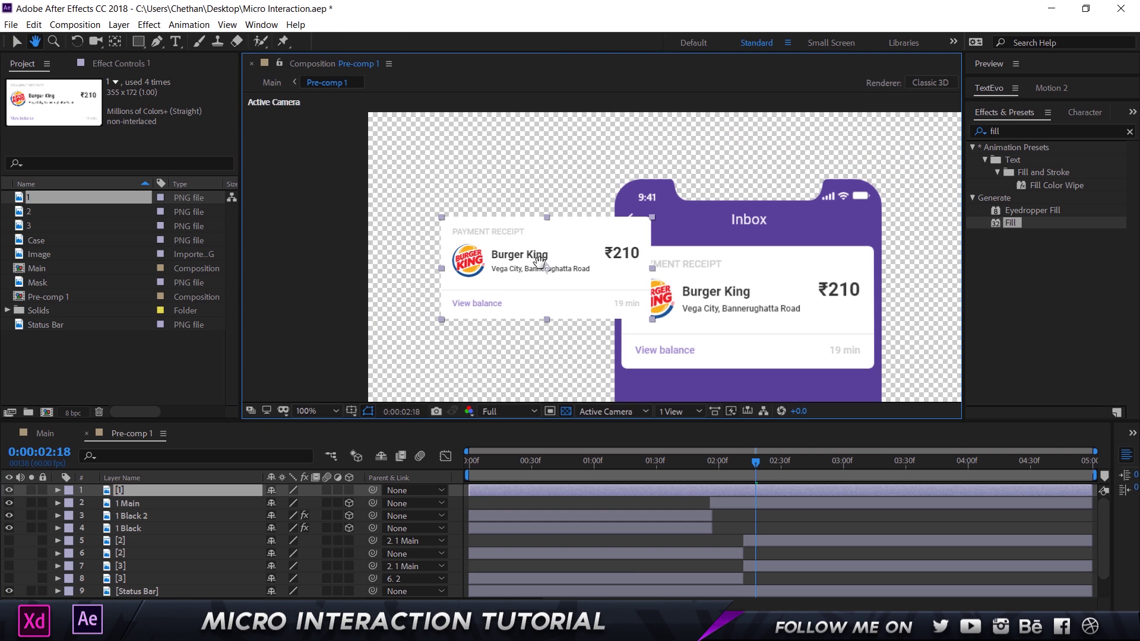
{"action": "key", "text": "period"}
{"action": "key", "text": "Return"}
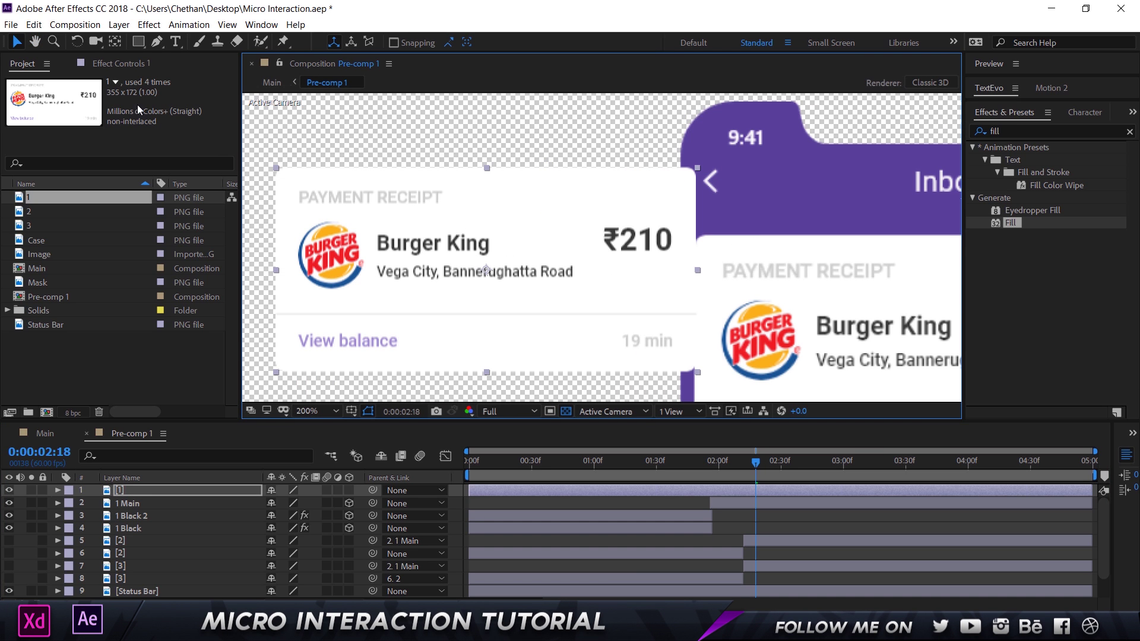
Move the test card's anchor point from its centre to the middle of its upper edge
{"action": "left_click", "coordinate": [116, 42]}
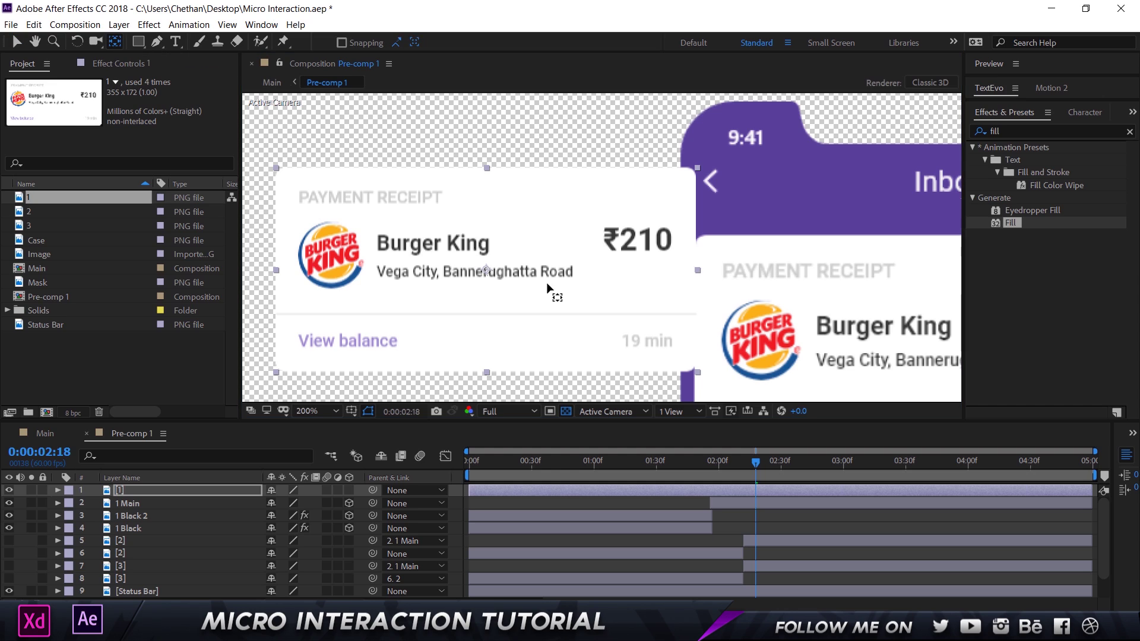
{"action": "left_click", "coordinate": [486, 272]}
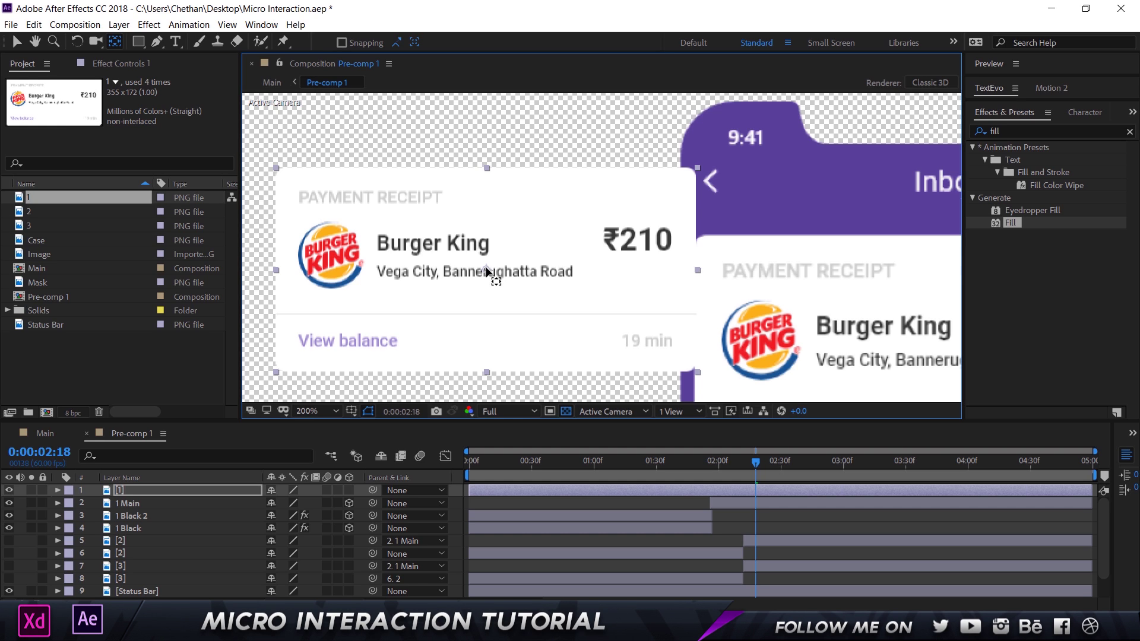
{"action": "left_click_drag", "start_coordinate": [485, 270], "coordinate": [491, 168]}
{"action": "key", "text": "ctrl+z"}
{"action": "left_click", "coordinate": [16, 43]}
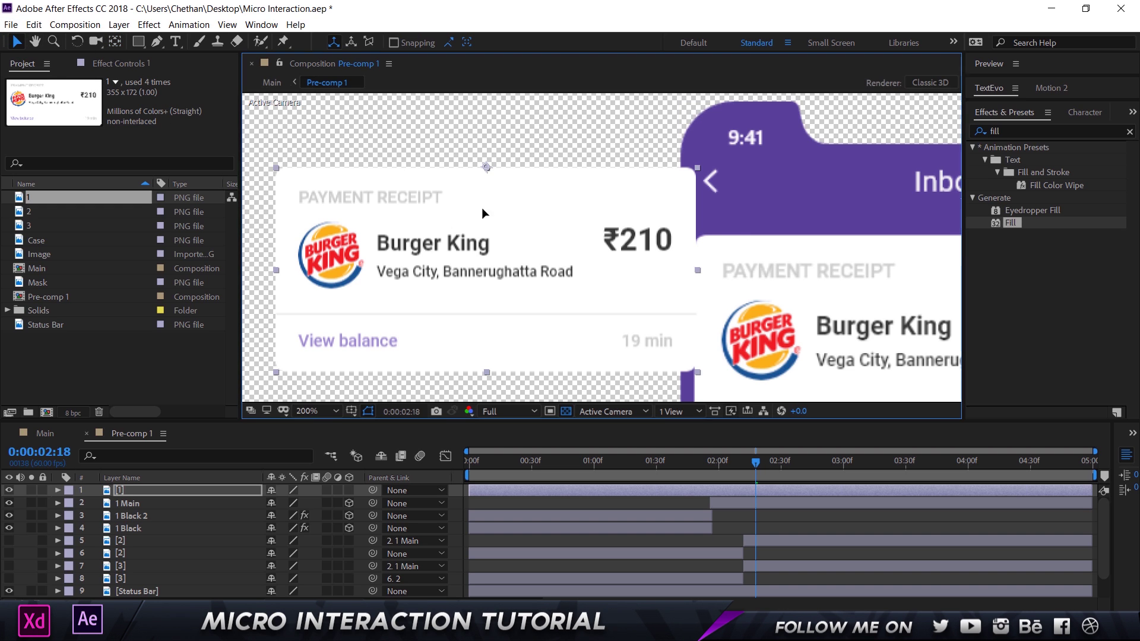
Try moving the test card and scaling it to 143% around the new anchor point, undoing both changes
{"action": "left_click_drag", "start_coordinate": [484, 216], "coordinate": [519, 219]}
{"action": "key", "text": "ctrl+z"}
{"action": "key", "text": "s"}
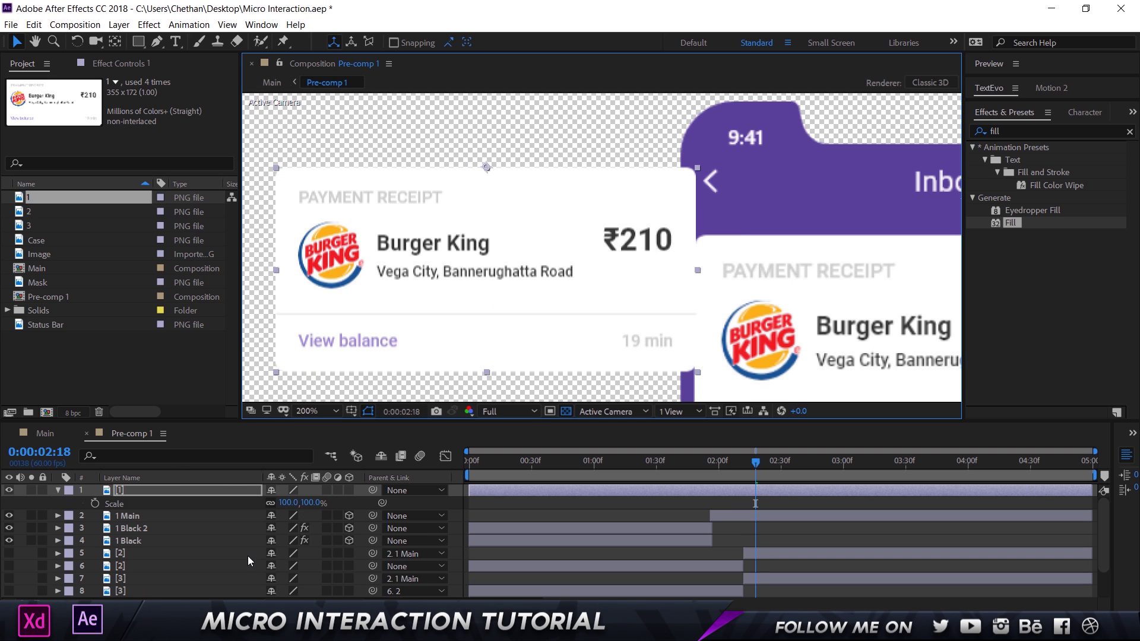
{"action": "left_click_drag", "start_coordinate": [289, 503], "coordinate": [321, 503]}
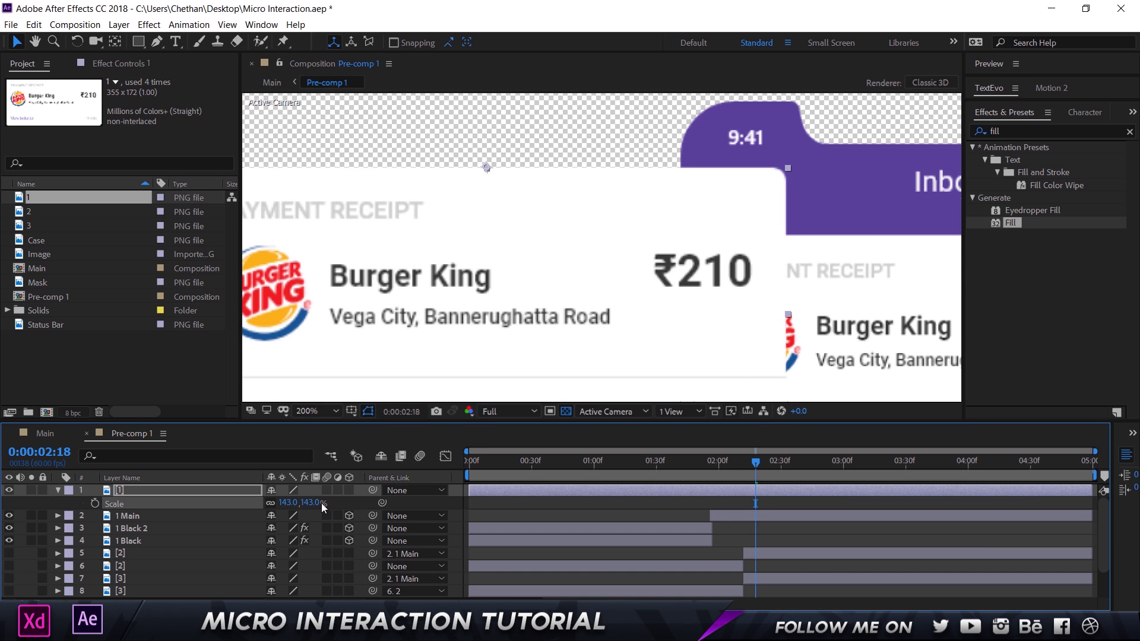
{"action": "key", "text": "ctrl+z"}
Turn the test card into a 3D layer, try an X orientation of 9° and undo the rotation
{"action": "left_click", "coordinate": [123, 478]}
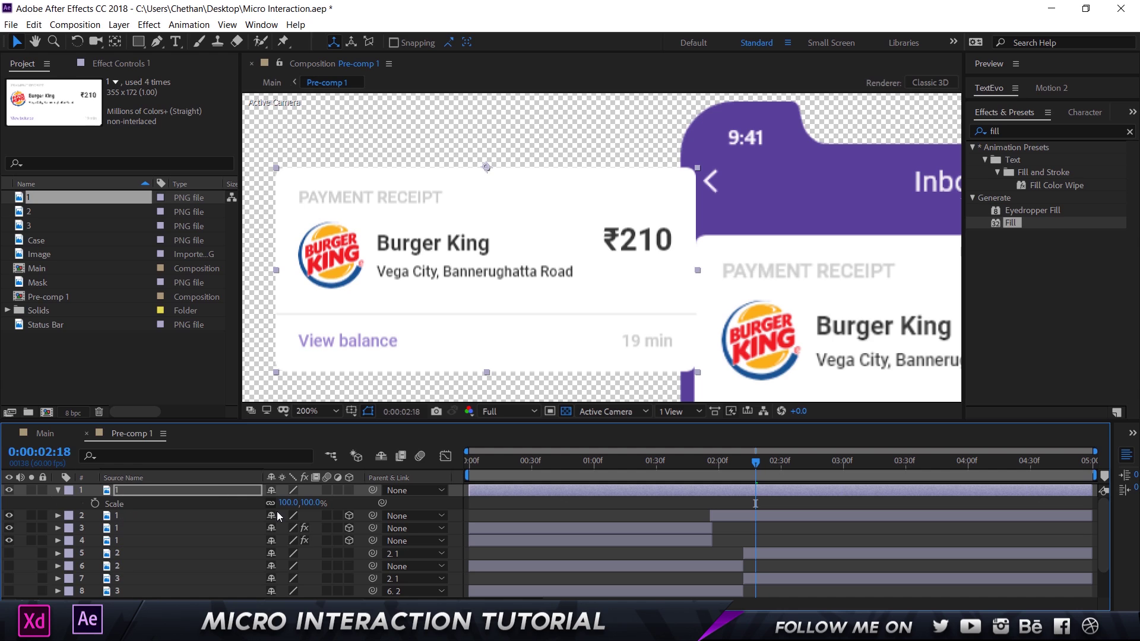
{"action": "left_click", "coordinate": [349, 490]}
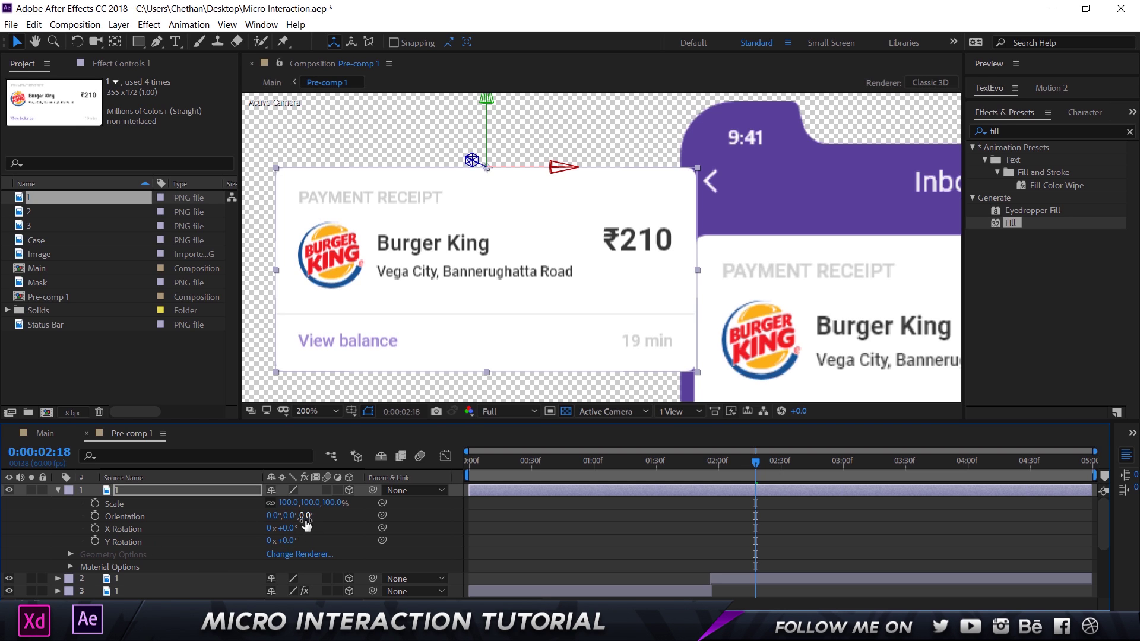
{"action": "mouse_move", "coordinate": [273, 516]}
{"action": "left_mouse_down"}
{"action": "mouse_move", "coordinate": [286, 532]}
{"action": "mouse_move", "coordinate": [248, 544]}
{"action": "mouse_move", "coordinate": [283, 542]}
{"action": "mouse_move", "coordinate": [297, 515]}
{"action": "mouse_move", "coordinate": [335, 517]}
{"action": "mouse_move", "coordinate": [194, 532]}
{"action": "mouse_move", "coordinate": [281, 527]}
{"action": "left_mouse_up"}
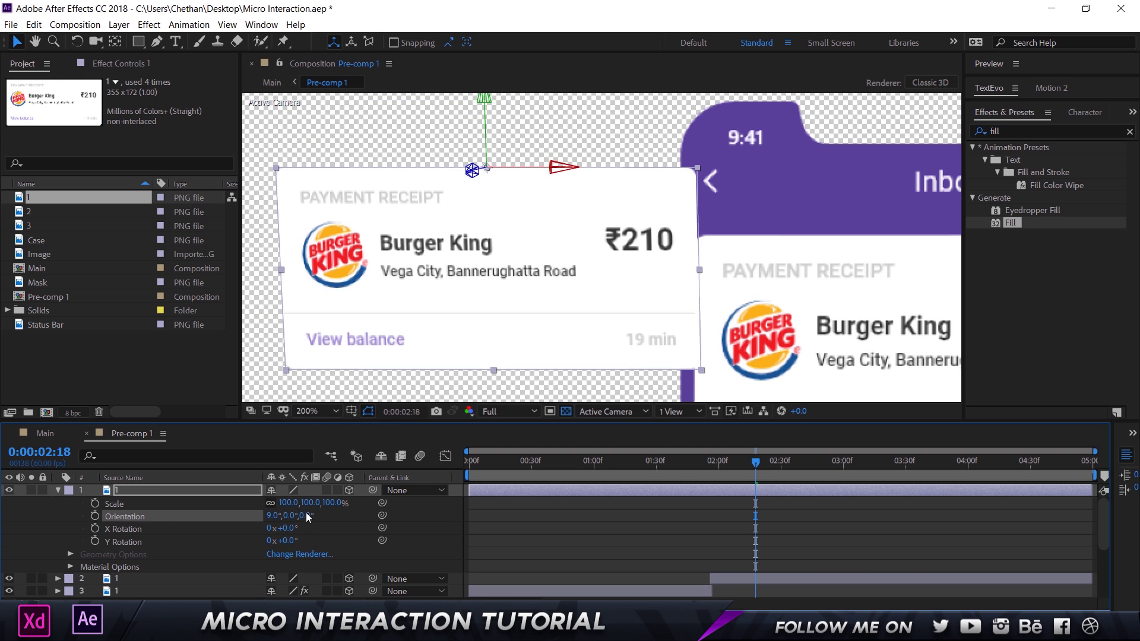
{"action": "key", "text": "z"}
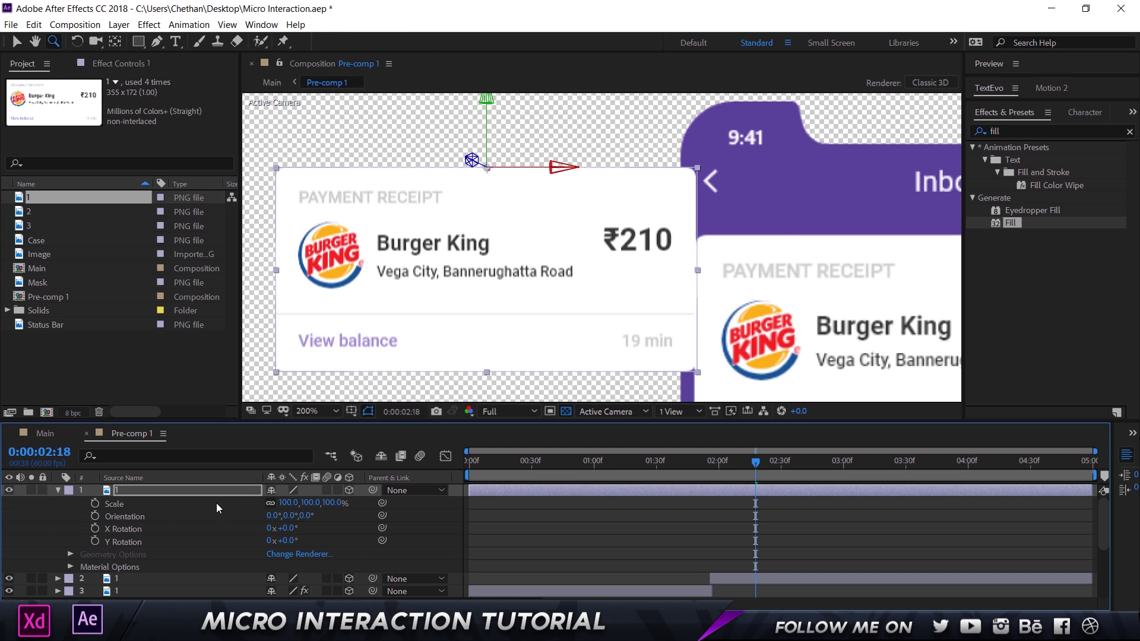
Delete the test copy of image 1 from Pre-comp 1
{"action": "key", "text": "v"}
{"action": "left_click", "coordinate": [213, 488]}
{"action": "key", "text": "Delete"}
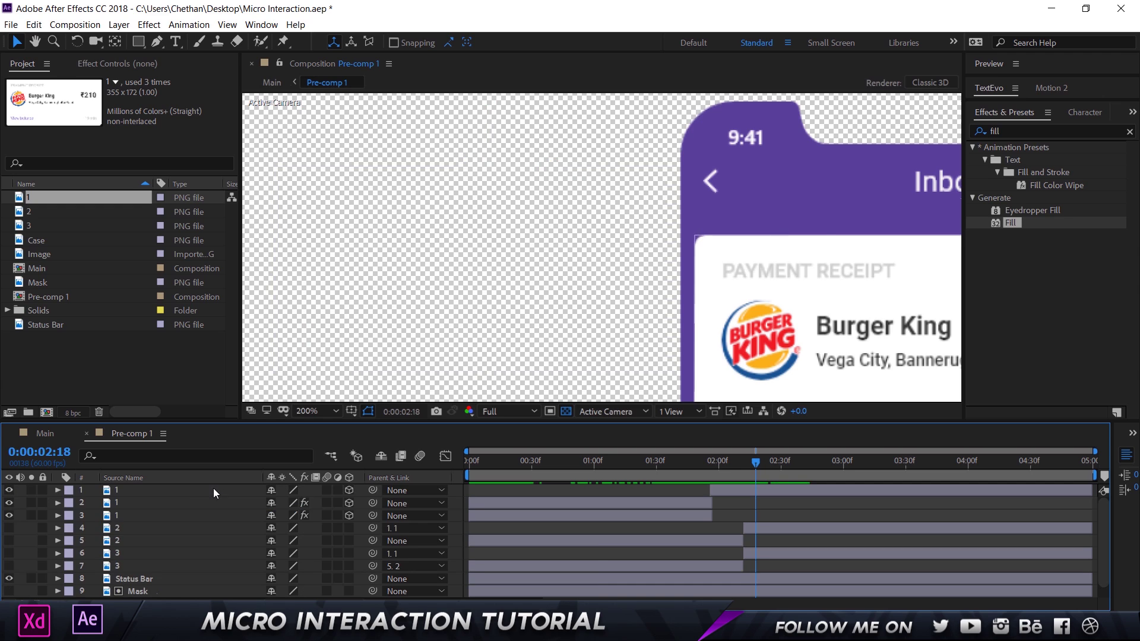
Examine the three layers made from source image 1 at 0:00:01:01, then switch the timeline back to layer names
{"action": "left_click", "coordinate": [166, 520]}
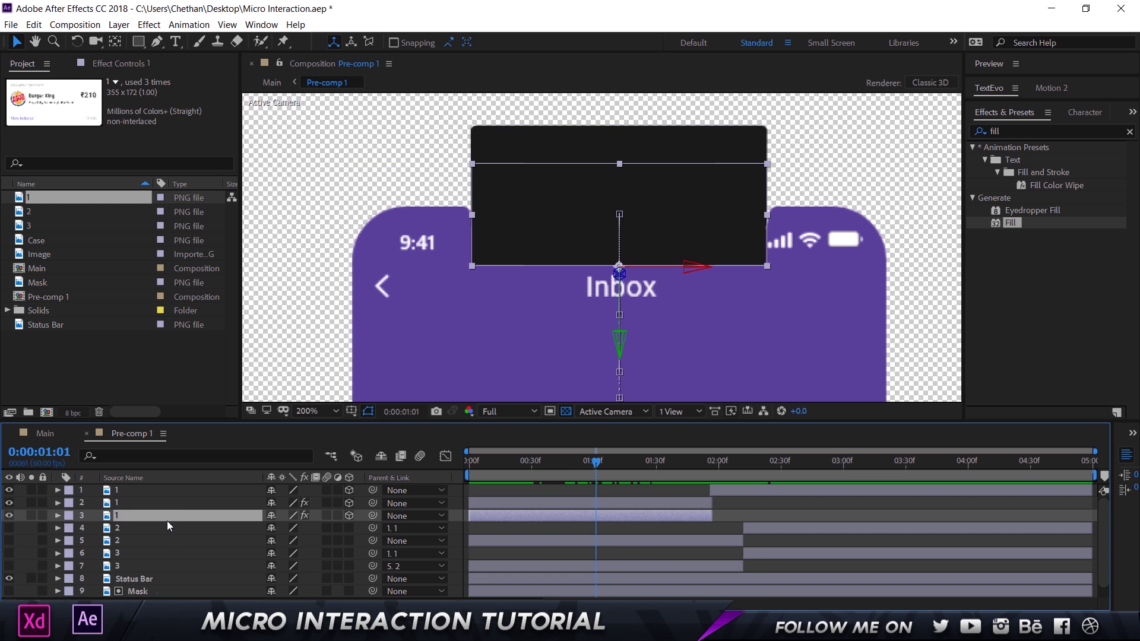
{"action": "left_click", "coordinate": [172, 492], "text": "shift"}
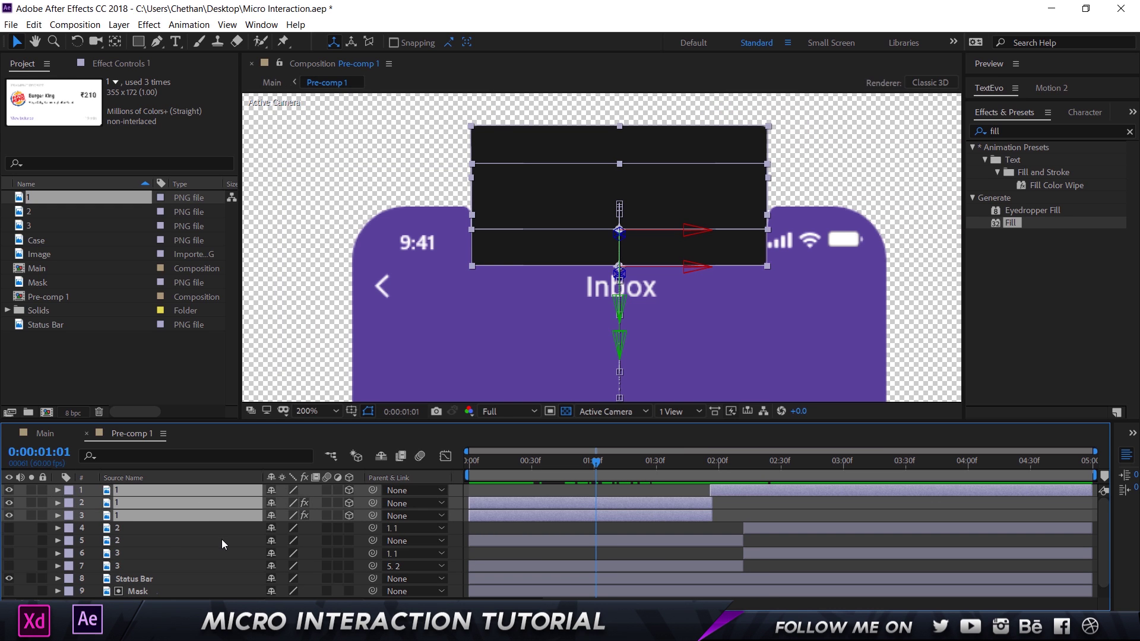
{"action": "left_click", "coordinate": [140, 524]}
{"action": "left_click", "coordinate": [139, 478]}
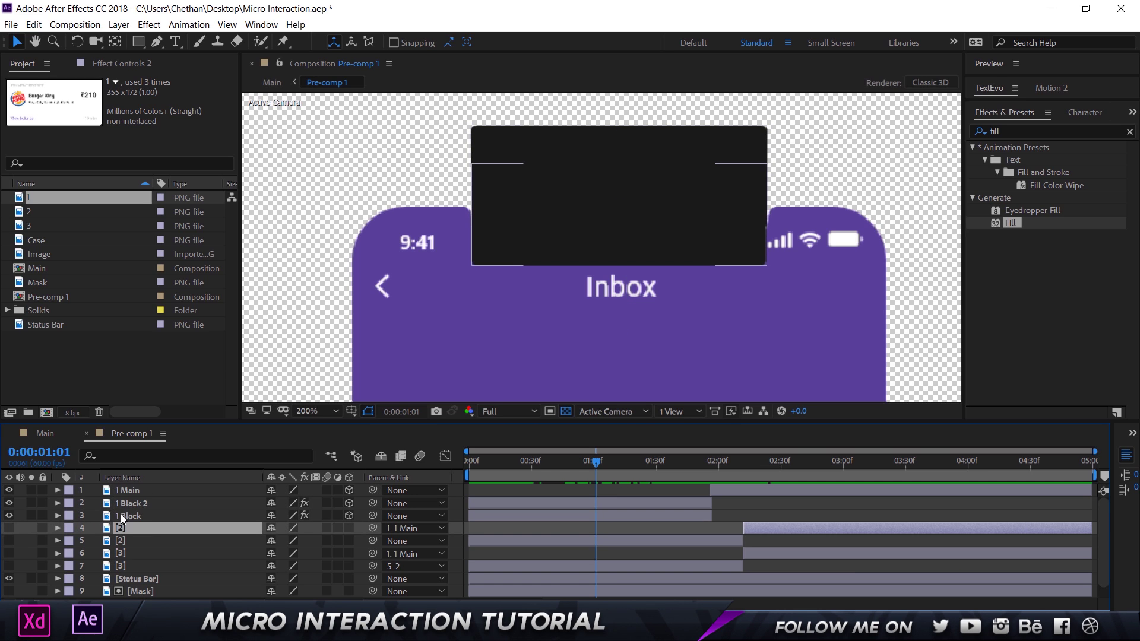
Solo the 1 Black layer to view it on its own
{"action": "left_click", "coordinate": [127, 514]}
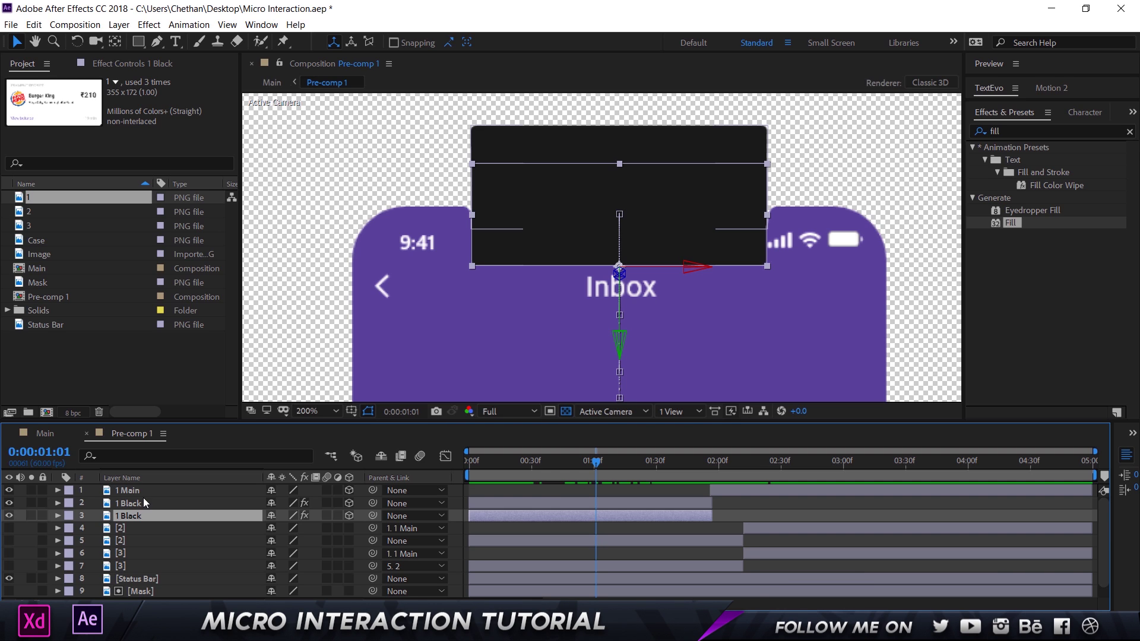
{"action": "left_click", "coordinate": [31, 515]}
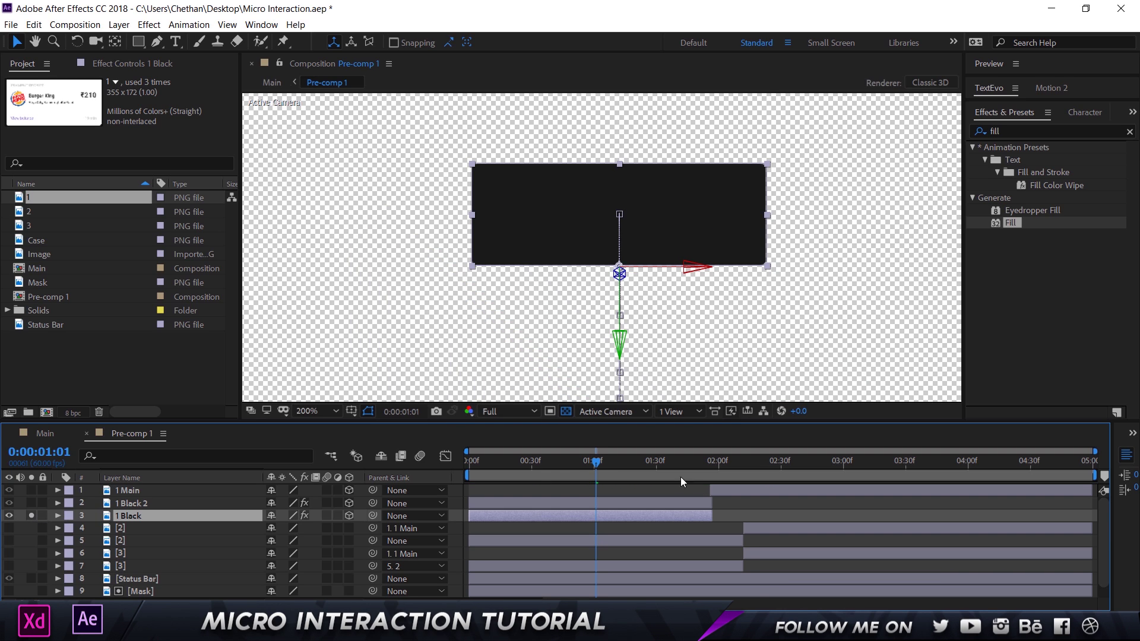
Scrub the soloed 1 Black card to 0:00:01:15, and switch the solo view to 1 Black 2 alone
{"action": "left_click_drag", "start_coordinate": [588, 468], "coordinate": [626, 468]}
{"action": "left_click", "coordinate": [31, 515]}
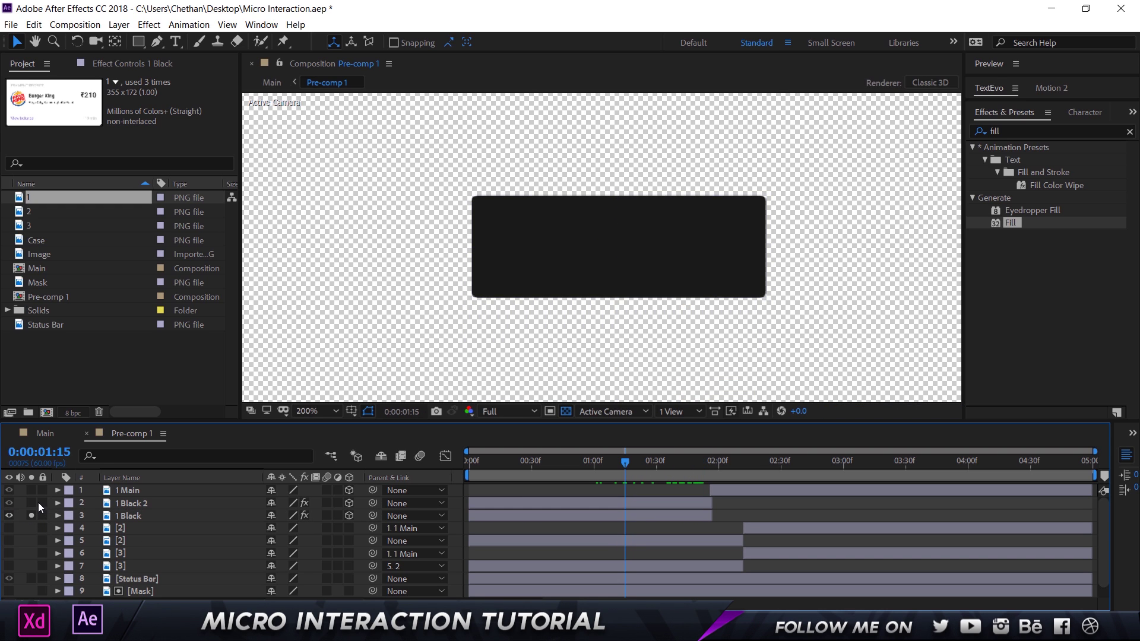
{"action": "left_click", "coordinate": [31, 503]}
{"action": "left_click", "coordinate": [31, 515]}
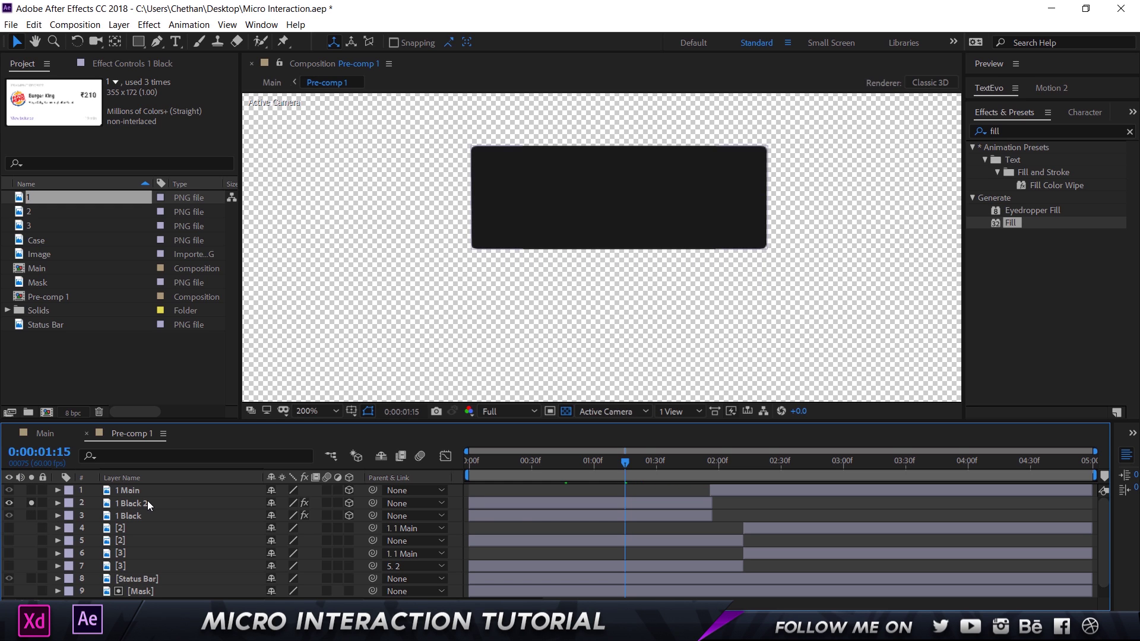
Scrub 1 Black 2 to 0:00:01:43 and solo 1 Black alongside it to compare both cards
{"action": "left_click", "coordinate": [147, 503]}
{"action": "left_click_drag", "start_coordinate": [620, 462], "coordinate": [683, 466]}
{"action": "left_click", "coordinate": [179, 515]}
{"action": "left_click", "coordinate": [33, 514]}
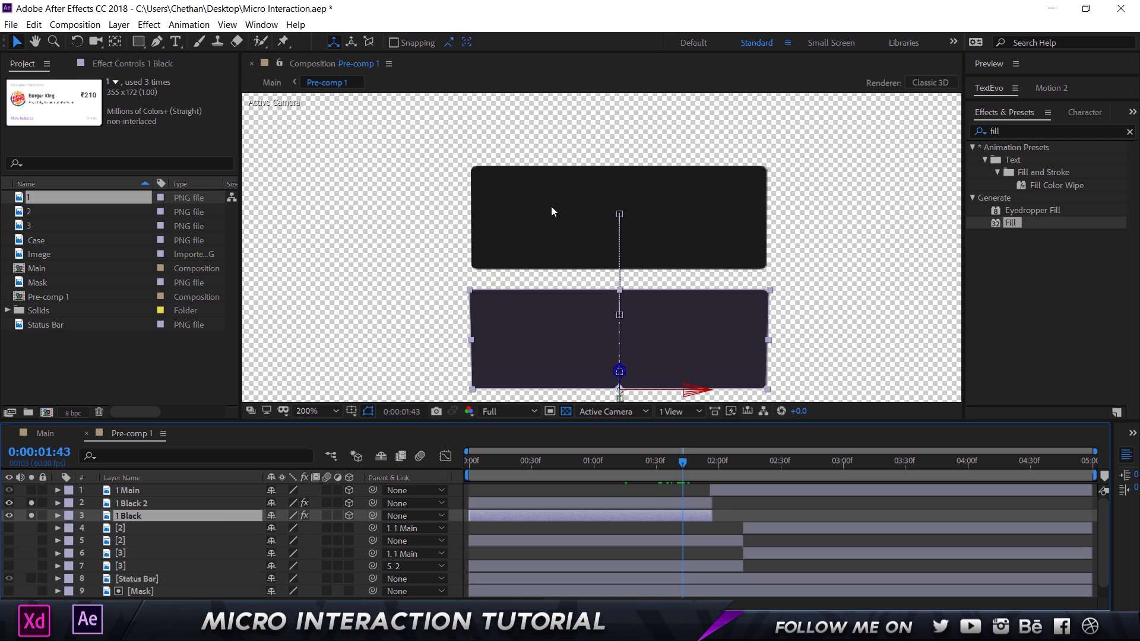
Solo 1 Main together with both black cards and scrub to 0:00:02:44 to examine how the receipt card unfolds
{"action": "left_click", "coordinate": [132, 503]}
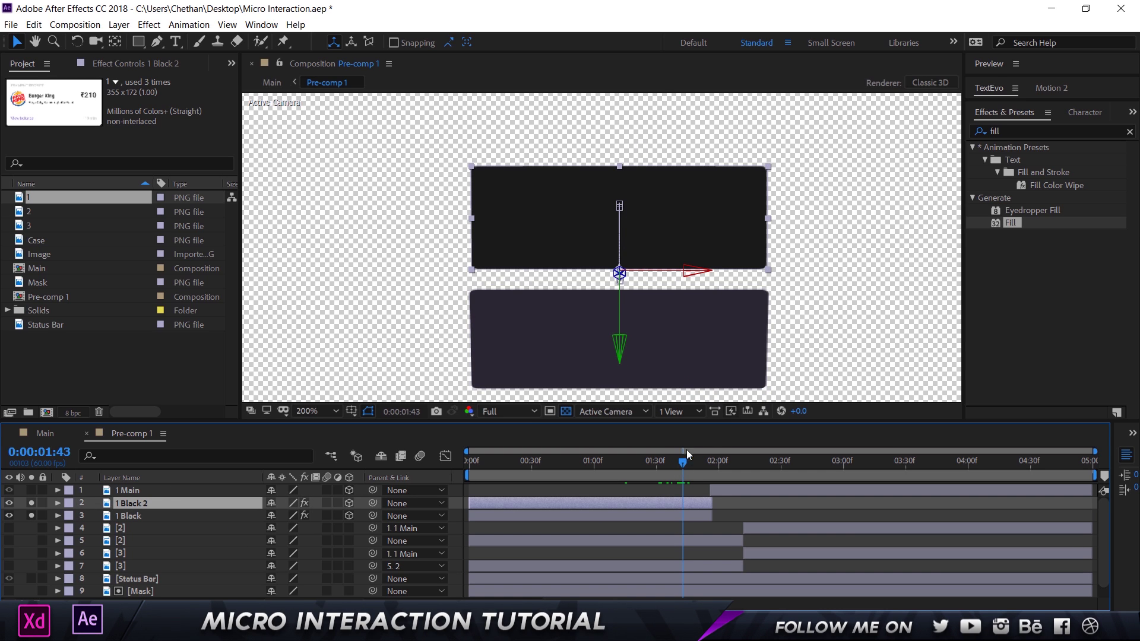
{"action": "left_click_drag", "start_coordinate": [686, 463], "coordinate": [712, 466]}
{"action": "left_click", "coordinate": [31, 492]}
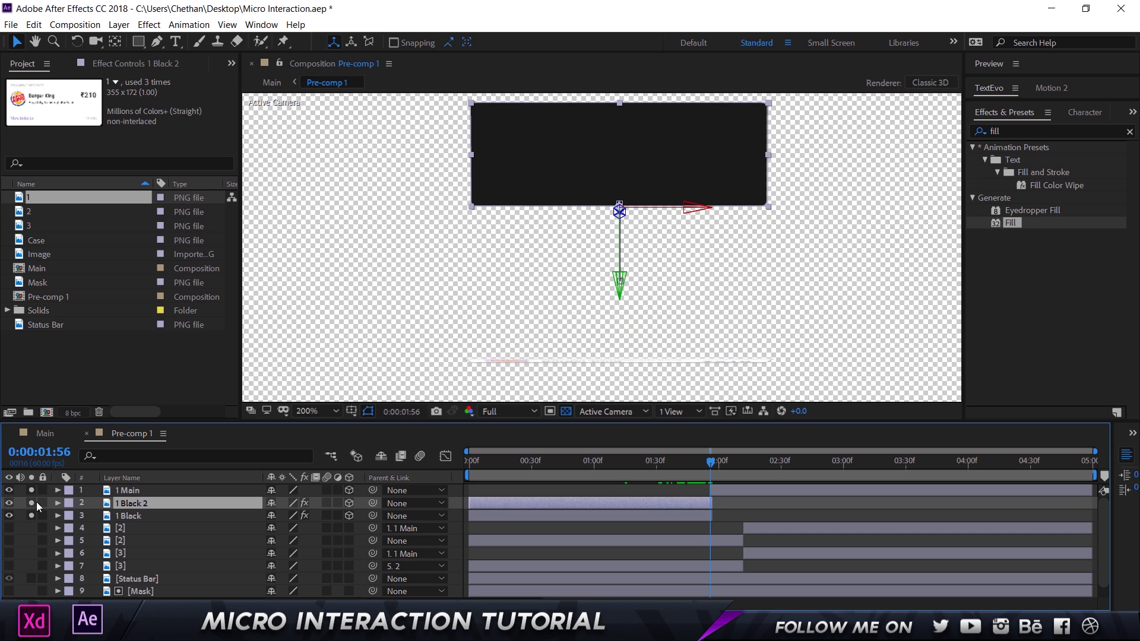
{"action": "left_click", "coordinate": [31, 503]}
{"action": "left_click", "coordinate": [747, 488]}
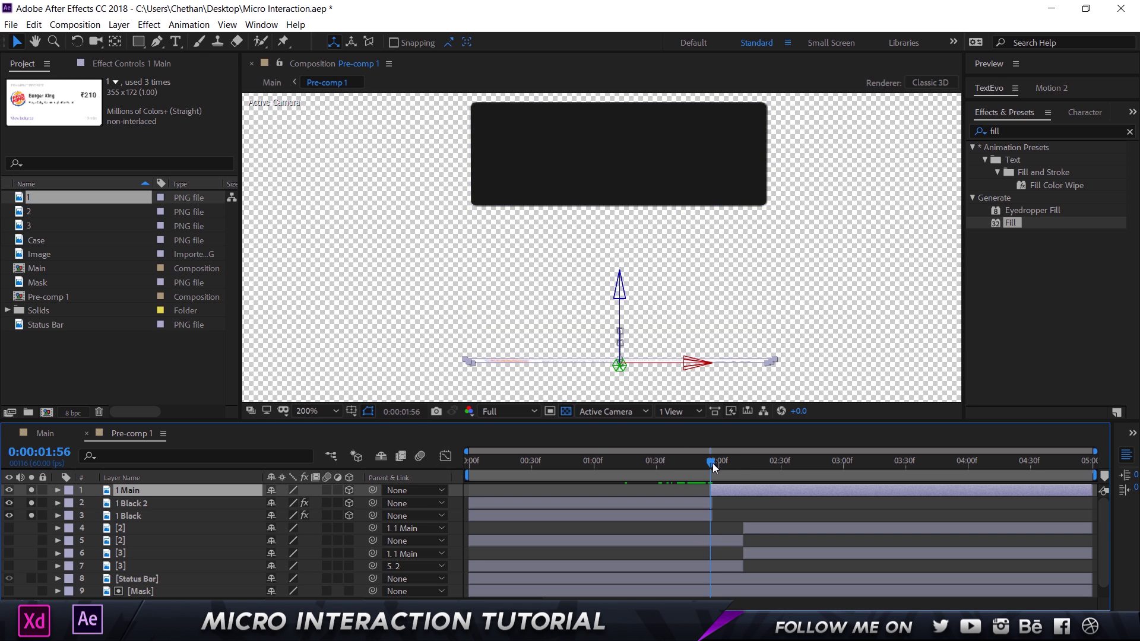
{"action": "left_click_drag", "start_coordinate": [723, 471], "coordinate": [810, 464]}
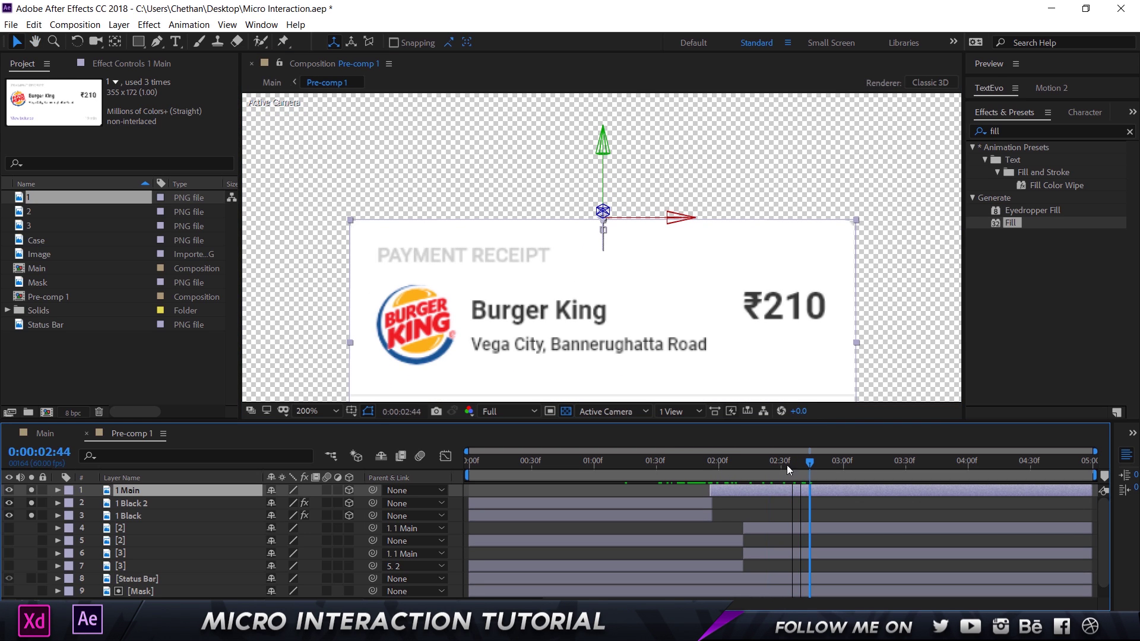
Turn off all layer solos and reveal the keyframed properties of 1 Black at 0:00:01:07 in a taller timeline
{"action": "left_click", "coordinate": [31, 491]}
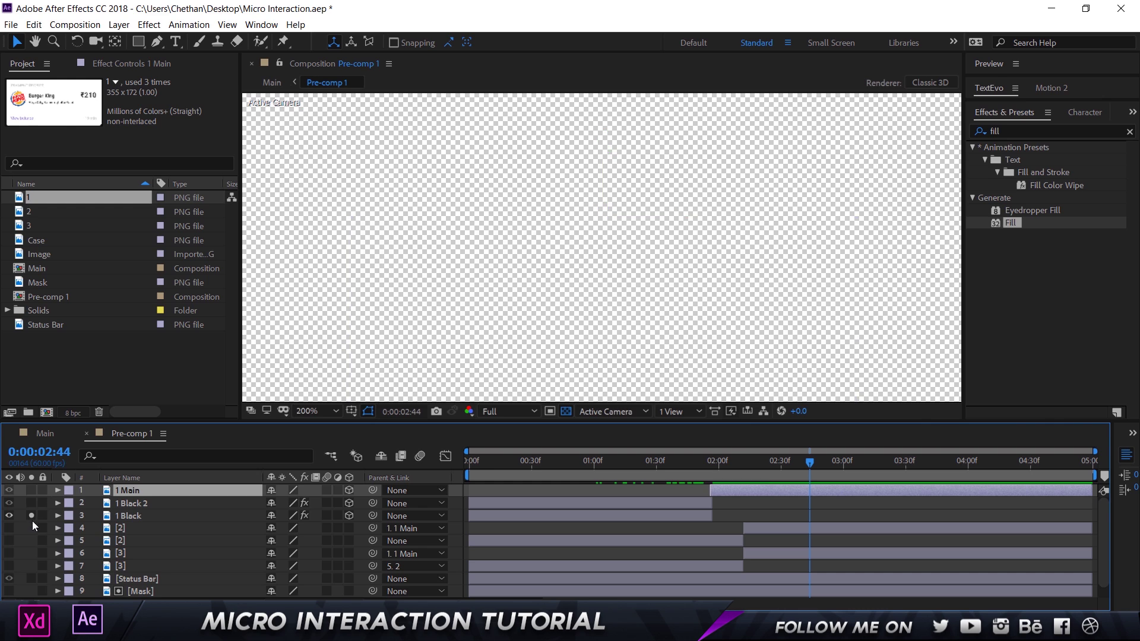
{"action": "left_click", "coordinate": [553, 465]}
{"action": "left_click_drag", "start_coordinate": [574, 469], "coordinate": [608, 470]}
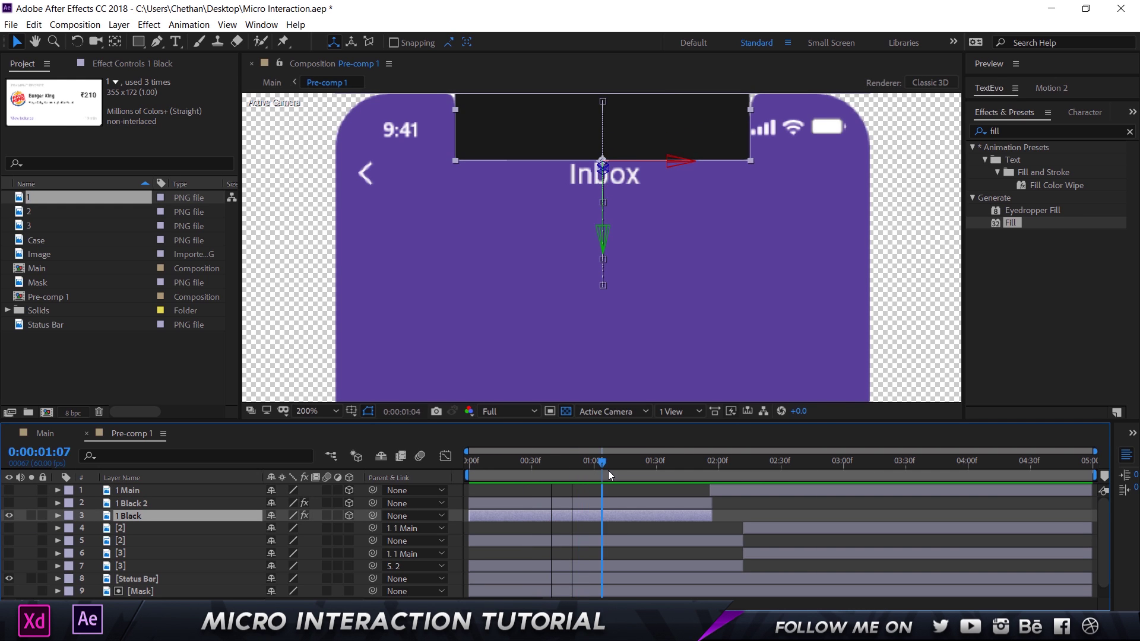
{"action": "left_click_drag", "start_coordinate": [603, 257], "coordinate": [576, 307]}
{"action": "key", "text": "u"}
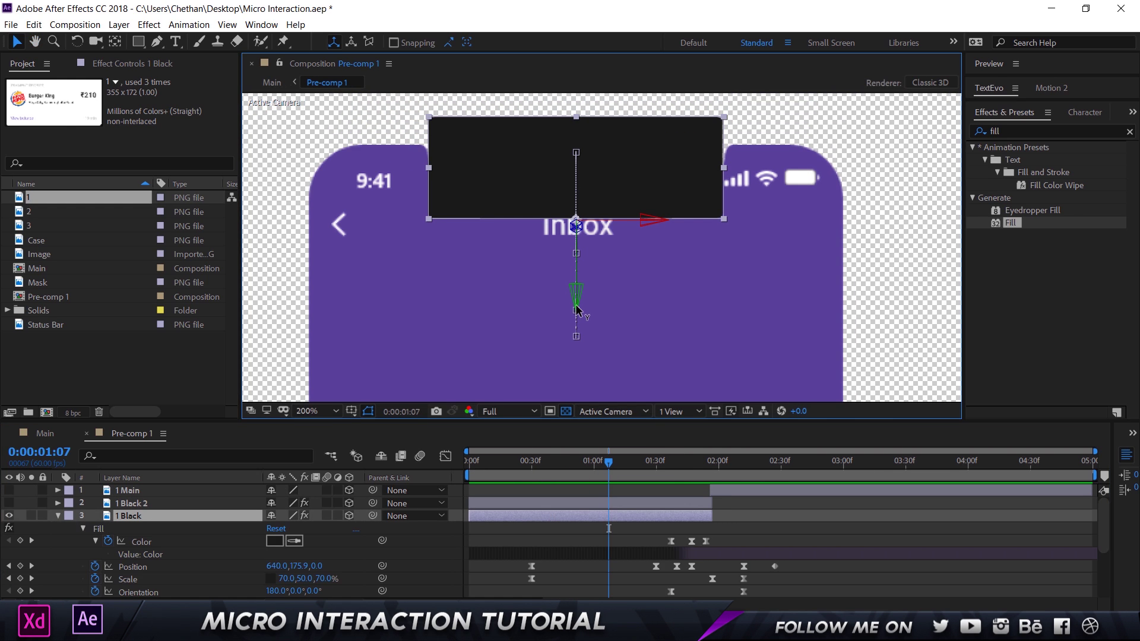
{"action": "left_click_drag", "start_coordinate": [418, 350], "coordinate": [418, 333]}
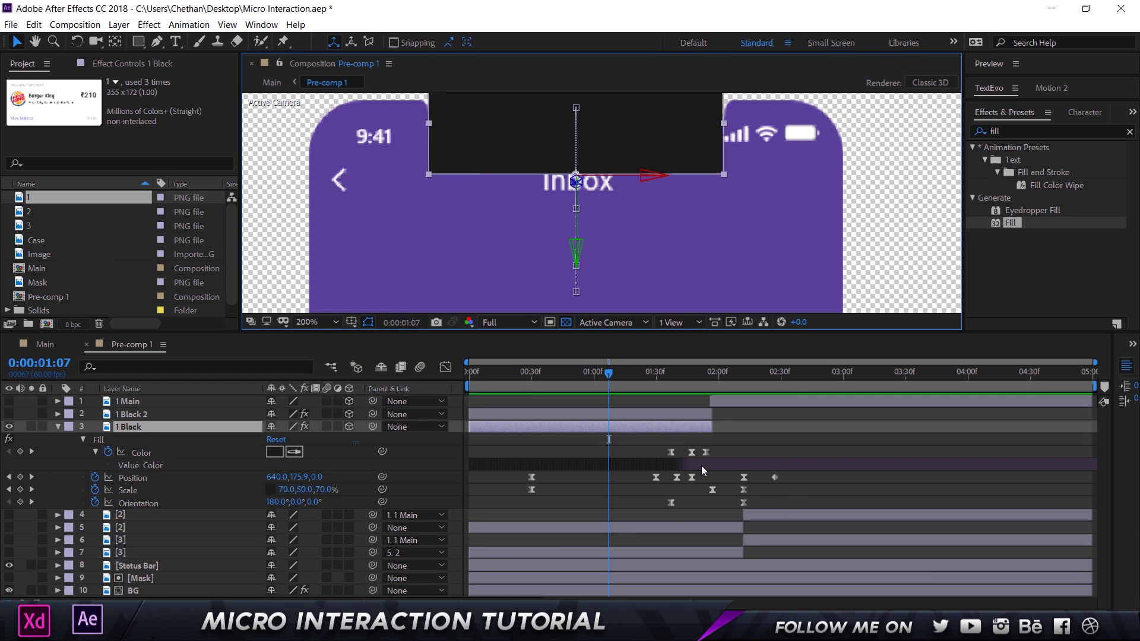
Highlight all keyframes of 1 Black and view the card at its first keyframes at 0:00:00:30
{"action": "left_click_drag", "start_coordinate": [795, 504], "coordinate": [529, 448]}
{"action": "left_click_drag", "start_coordinate": [717, 266], "coordinate": [702, 298]}
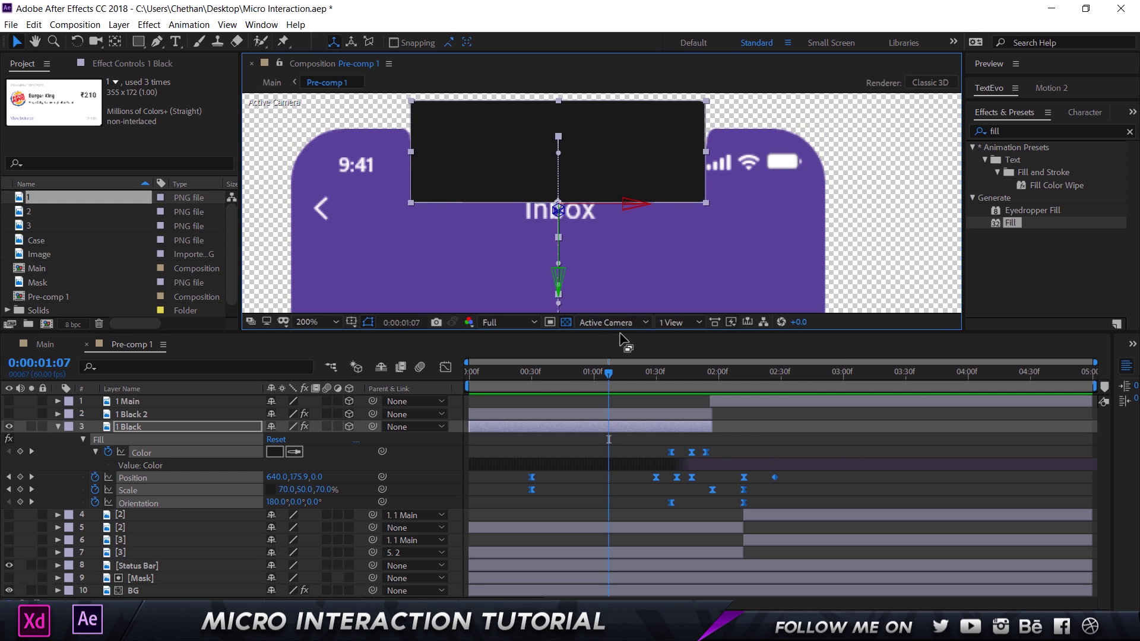
{"action": "left_click", "coordinate": [532, 372]}
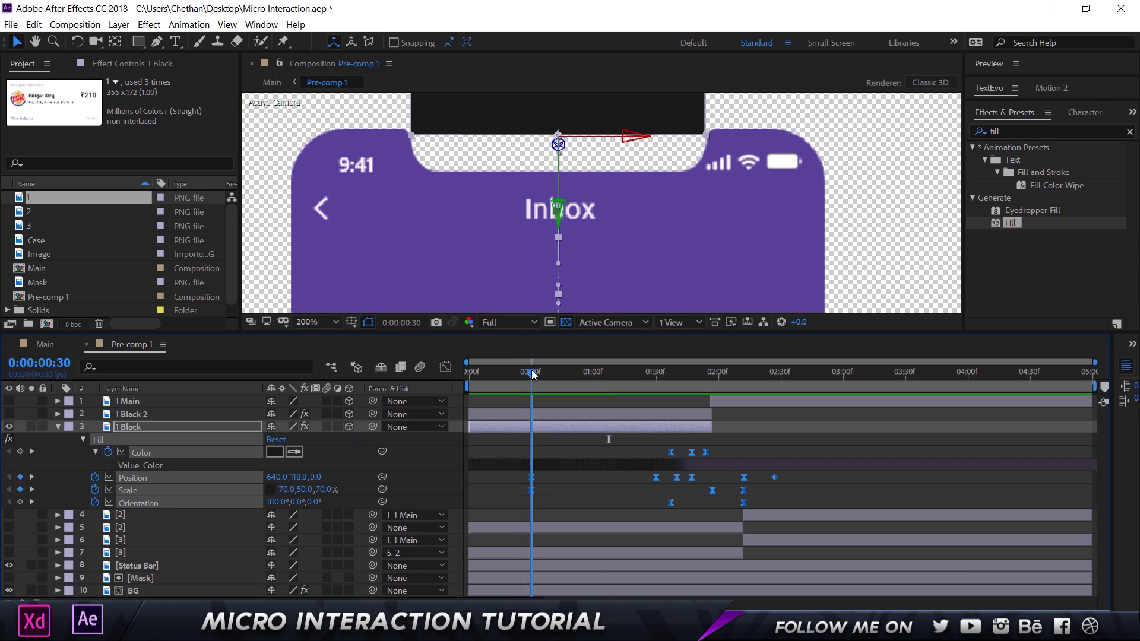
{"action": "left_click", "coordinate": [490, 494]}
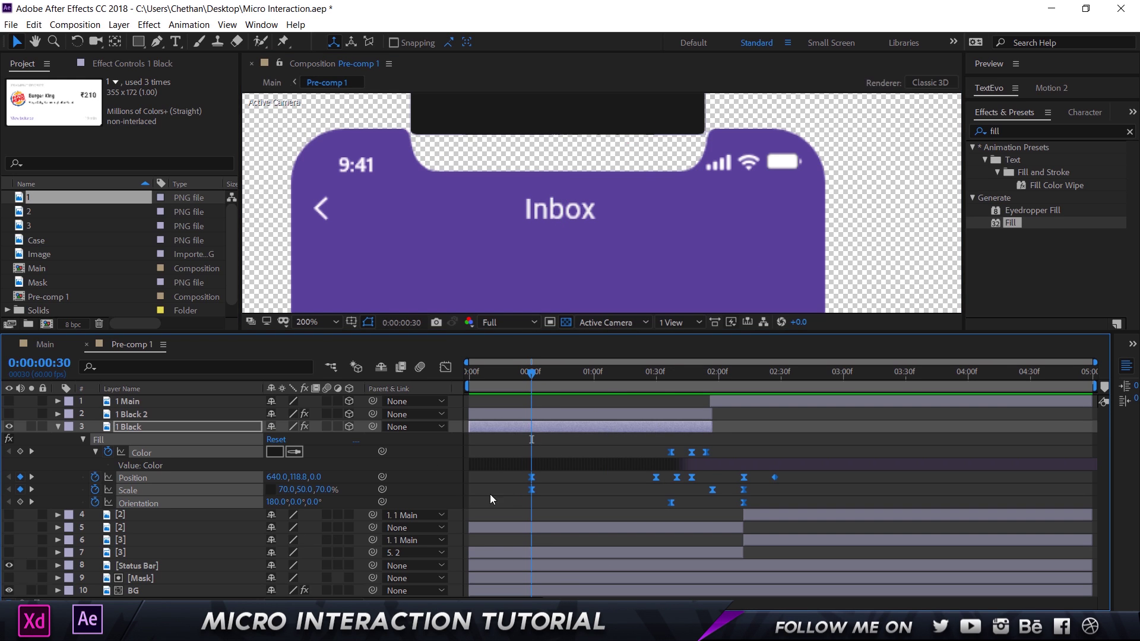
Select the Position keyframes of 1 Black and scrub to 0:00:01:30 to examine the card's movement
{"action": "left_click", "coordinate": [141, 478]}
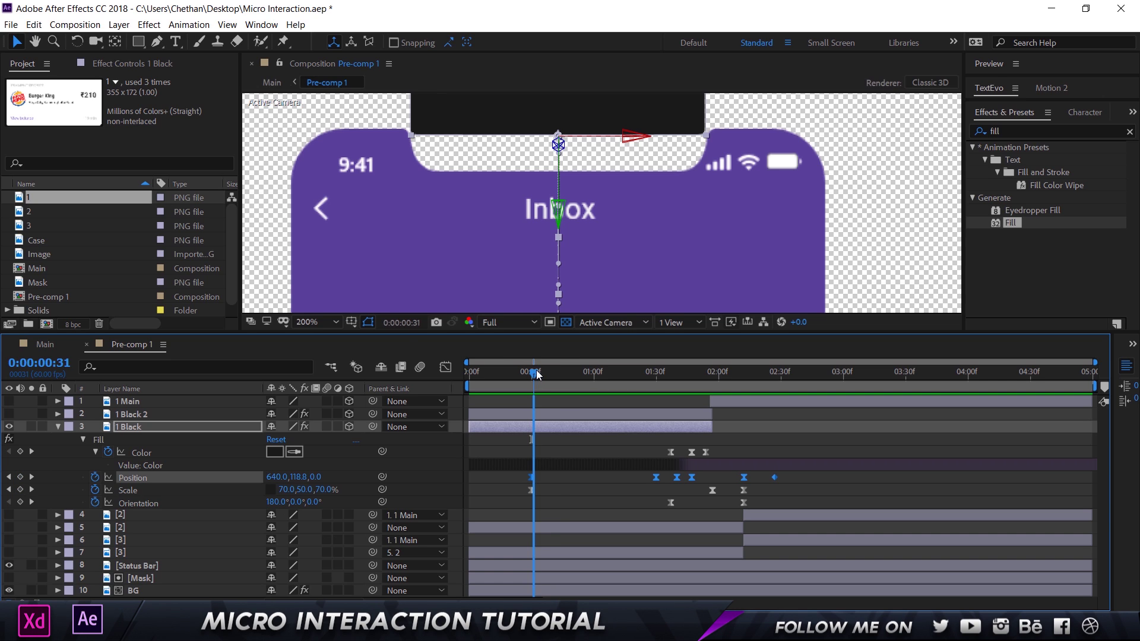
{"action": "left_click_drag", "start_coordinate": [532, 372], "coordinate": [657, 398]}
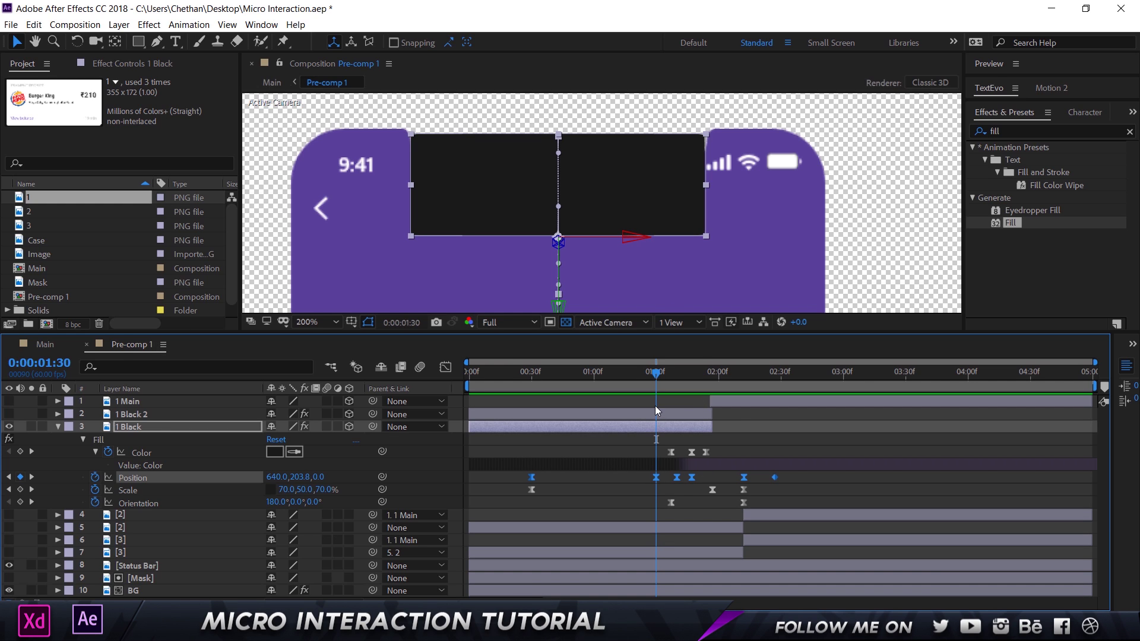
{"action": "scroll", "coordinate": [657, 410], "scroll_direction": "up", "scroll_amount": 2}
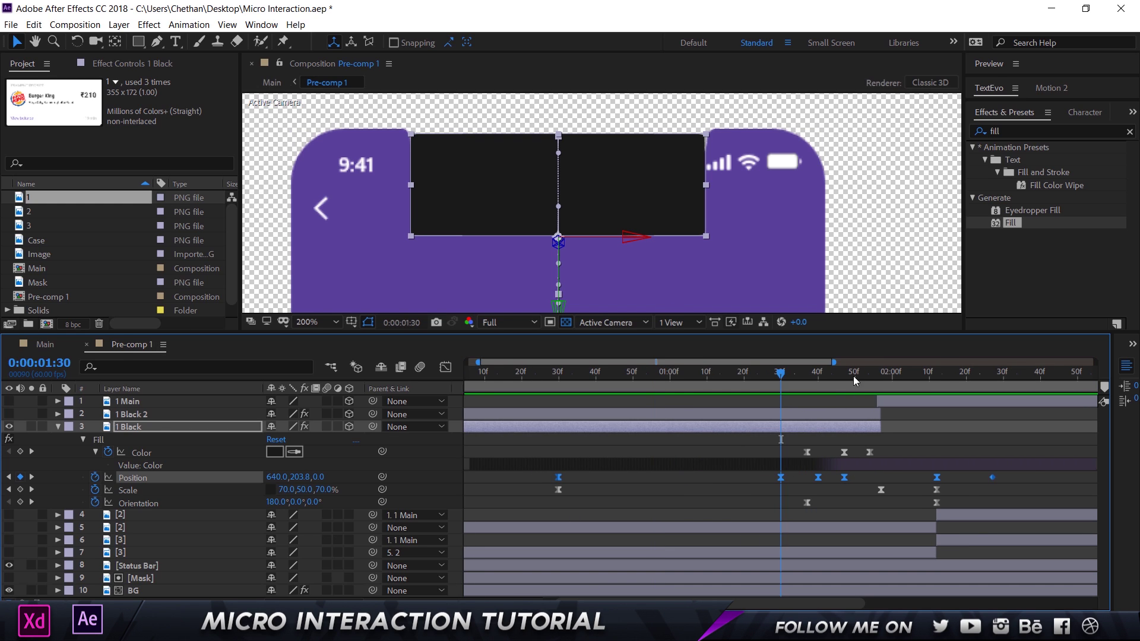
Play back the 1 Black card animation and scrub to the keyframes at 0:00:01:47 to examine its fold
{"action": "left_click", "coordinate": [716, 373]}
{"action": "left_click_drag", "start_coordinate": [715, 374], "coordinate": [751, 374]}
{"action": "key", "text": "space"}
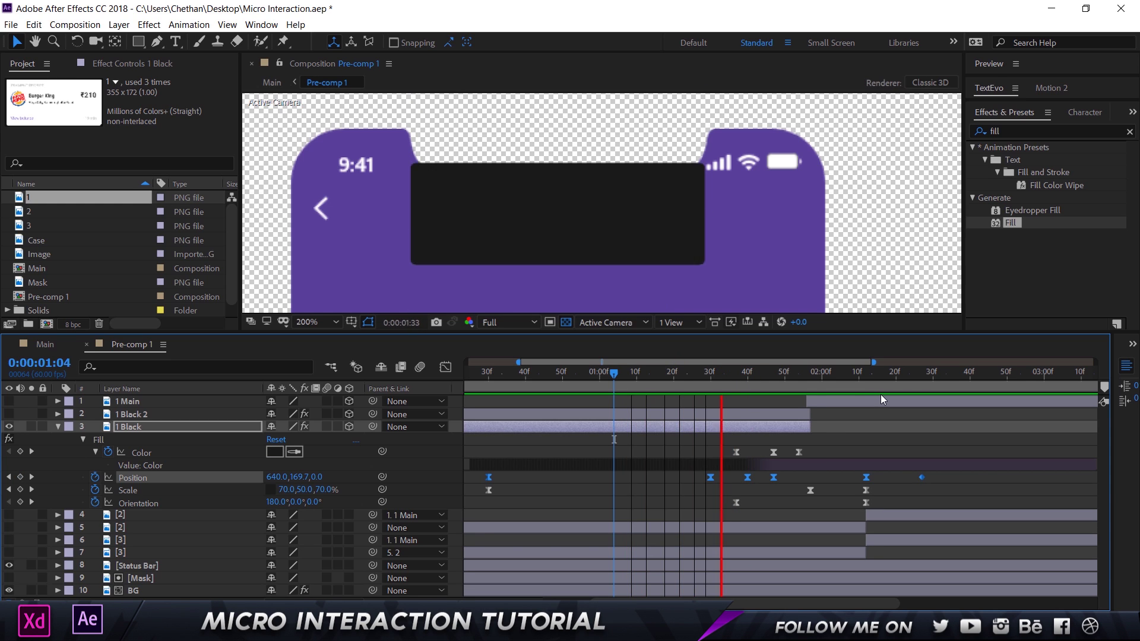
{"action": "left_click_drag", "start_coordinate": [721, 374], "coordinate": [658, 385]}
{"action": "key", "text": "space"}
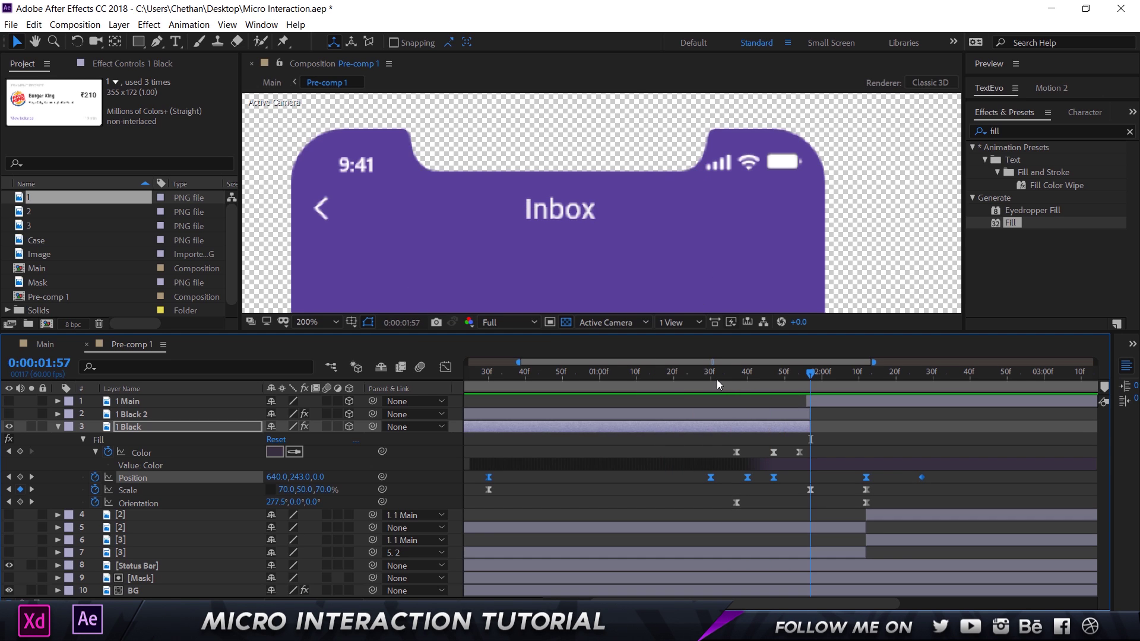
{"action": "left_click", "coordinate": [717, 376]}
{"action": "left_click_drag", "start_coordinate": [732, 380], "coordinate": [774, 374]}
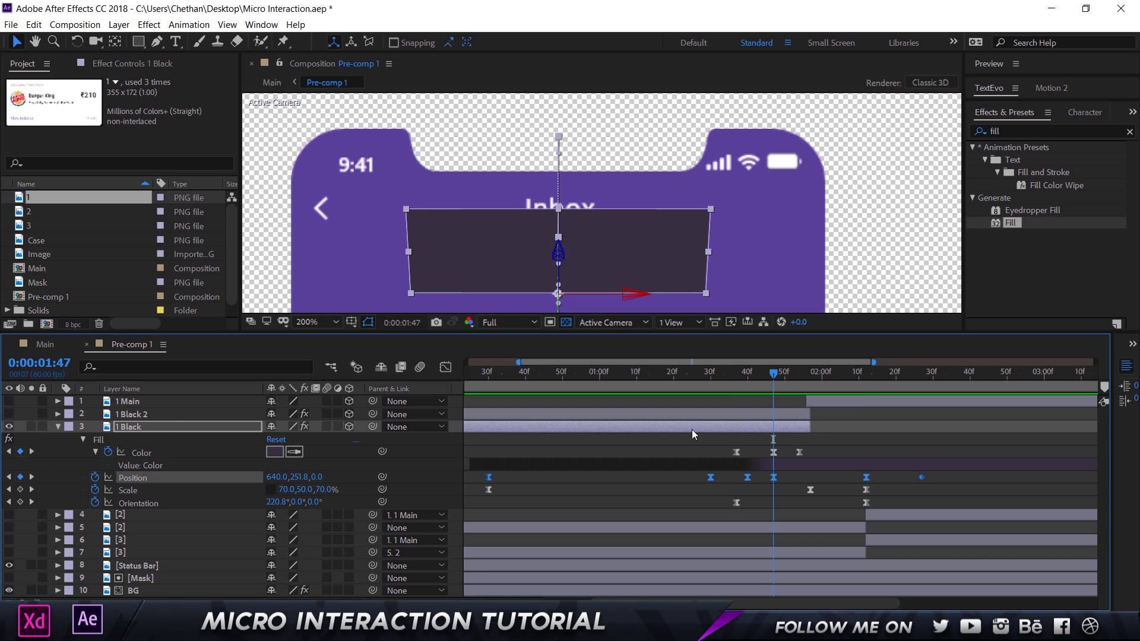
Show the effect controls of 1 Black and switch its Fill effect off and back on to compare the card
{"action": "left_click", "coordinate": [152, 426]}
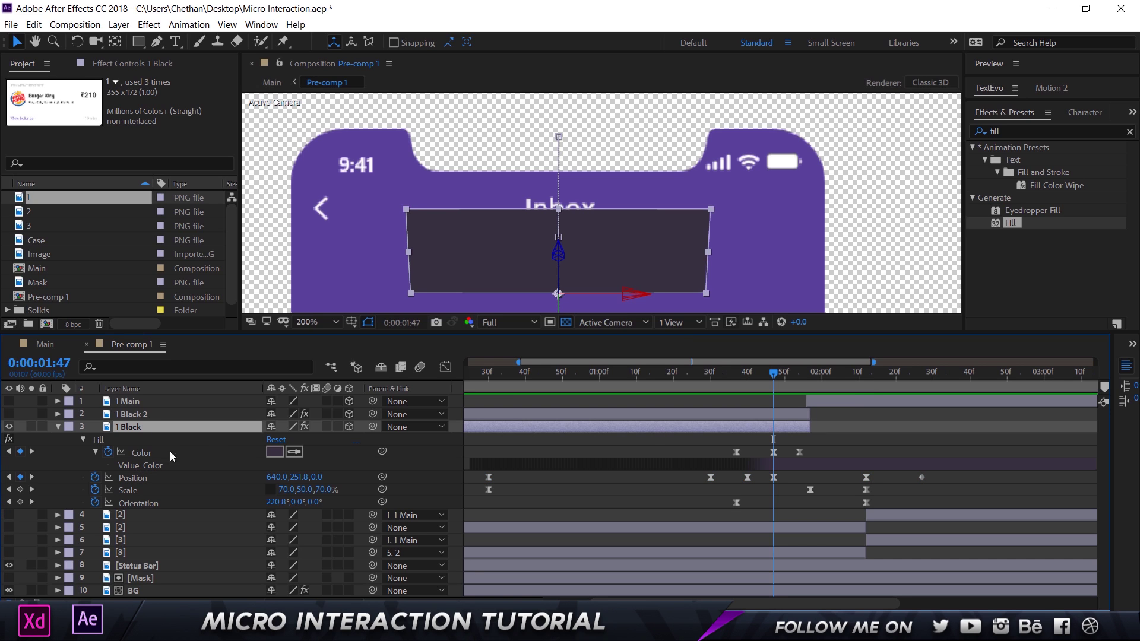
{"action": "left_click", "coordinate": [144, 63]}
{"action": "left_click", "coordinate": [24, 95]}
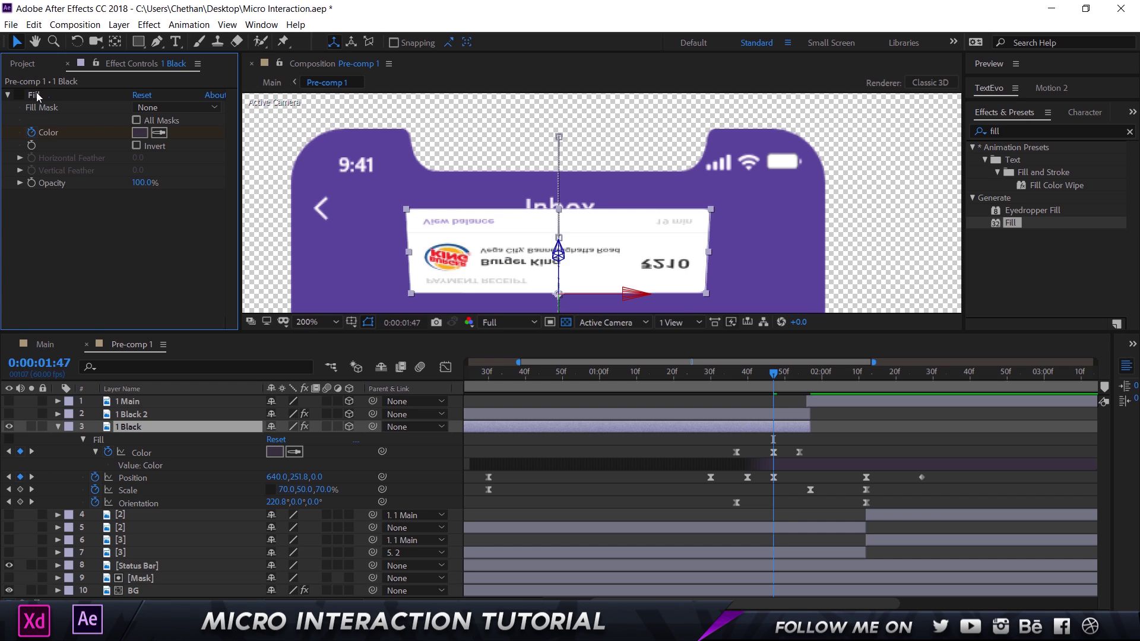
{"action": "left_click", "coordinate": [24, 96]}
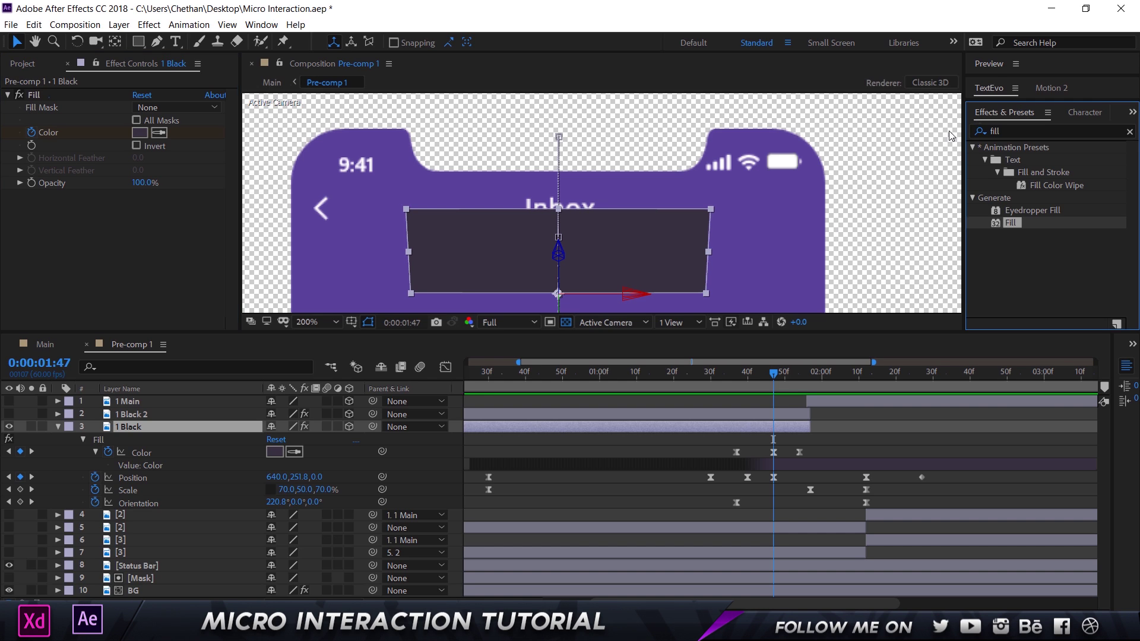
Locate the Fill effect in Effects & Presets and check where that panel can be opened
{"action": "left_click", "coordinate": [1004, 130]}
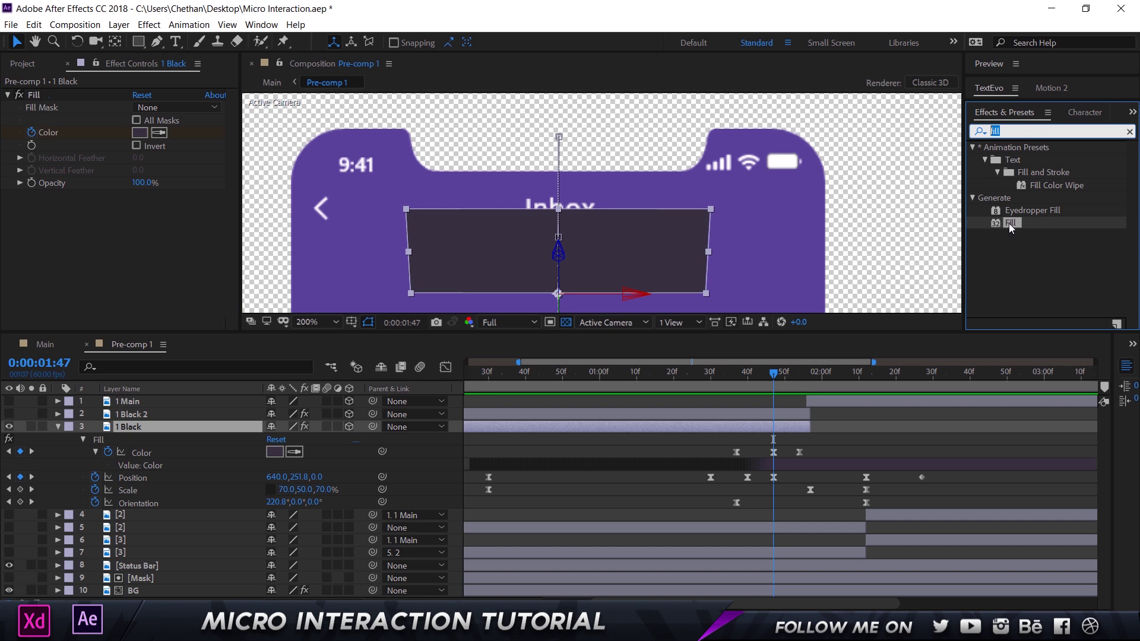
{"action": "left_click", "coordinate": [261, 24]}
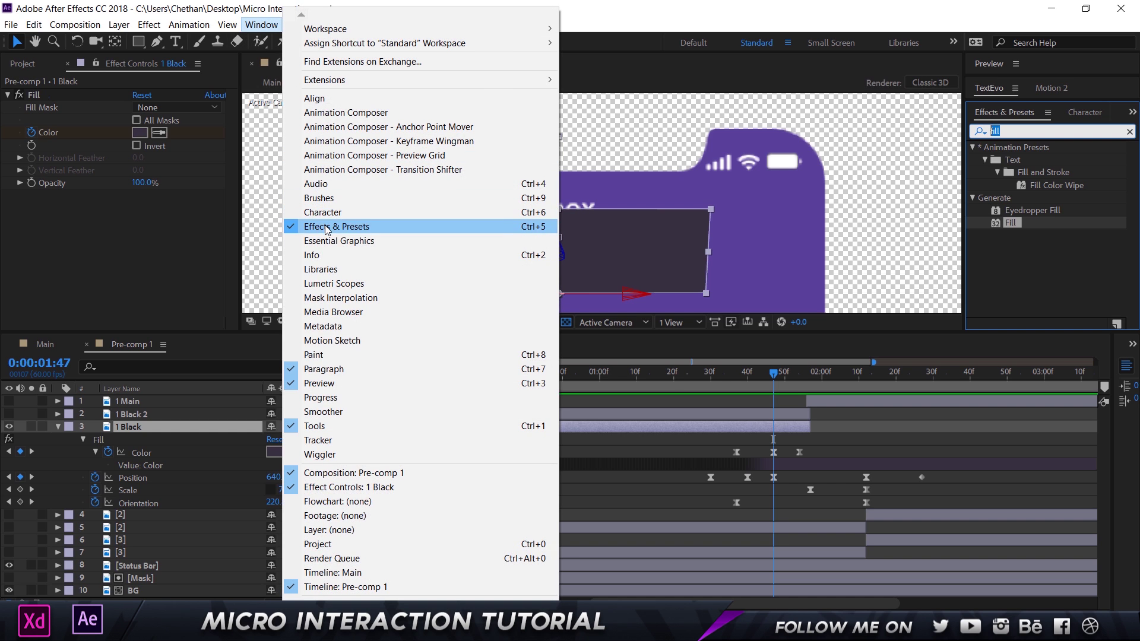
{"action": "left_click", "coordinate": [326, 227]}
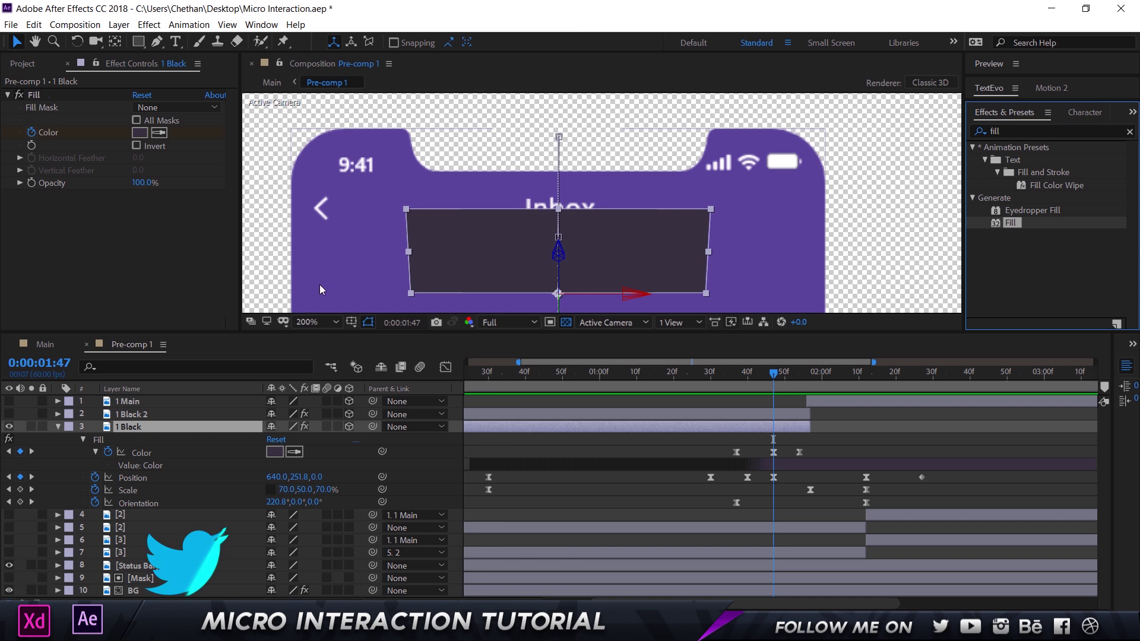
Inspect the Fill color of 1 Black without changing it, and scrub its Color keyframes up to 0:00:01:54
{"action": "left_click", "coordinate": [139, 133]}
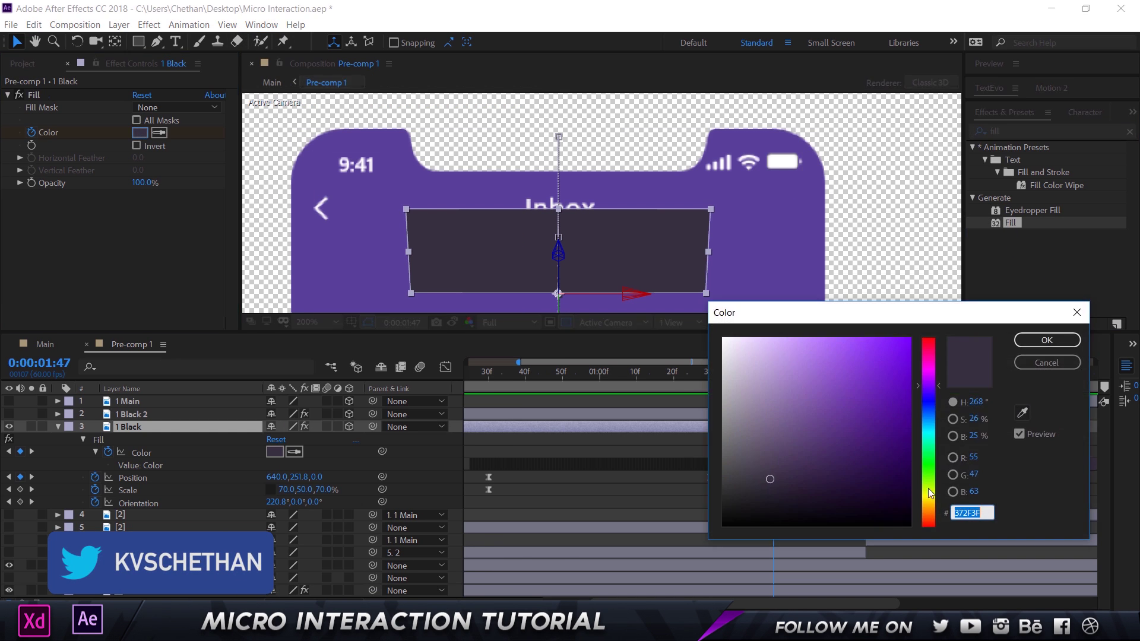
{"action": "left_click", "coordinate": [1069, 364]}
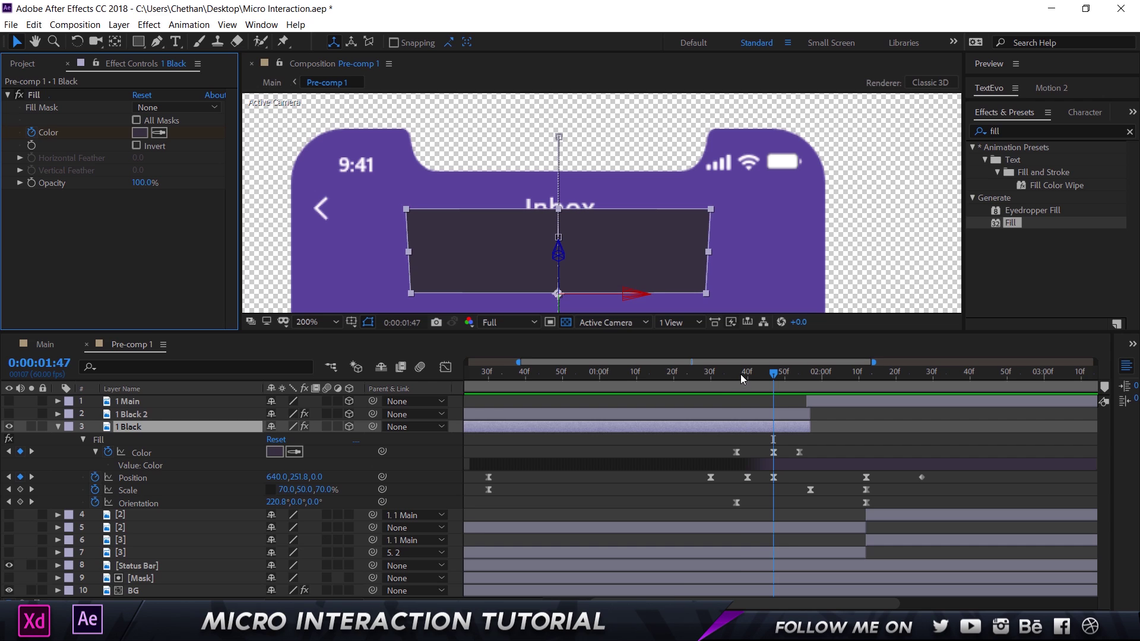
{"action": "left_click_drag", "start_coordinate": [740, 374], "coordinate": [799, 387]}
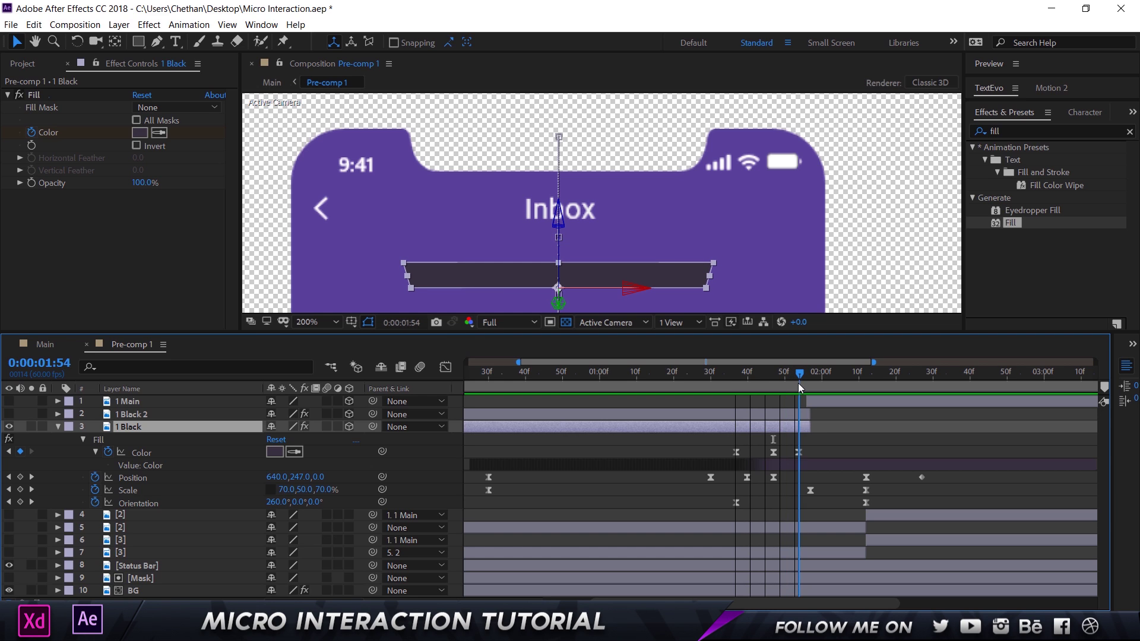
Review the Orientation animation of 1 Black from 0:00:01:37 to 0:00:02:13 and extend the layer's end to about 0:00:02:27
{"action": "left_click", "coordinate": [715, 371]}
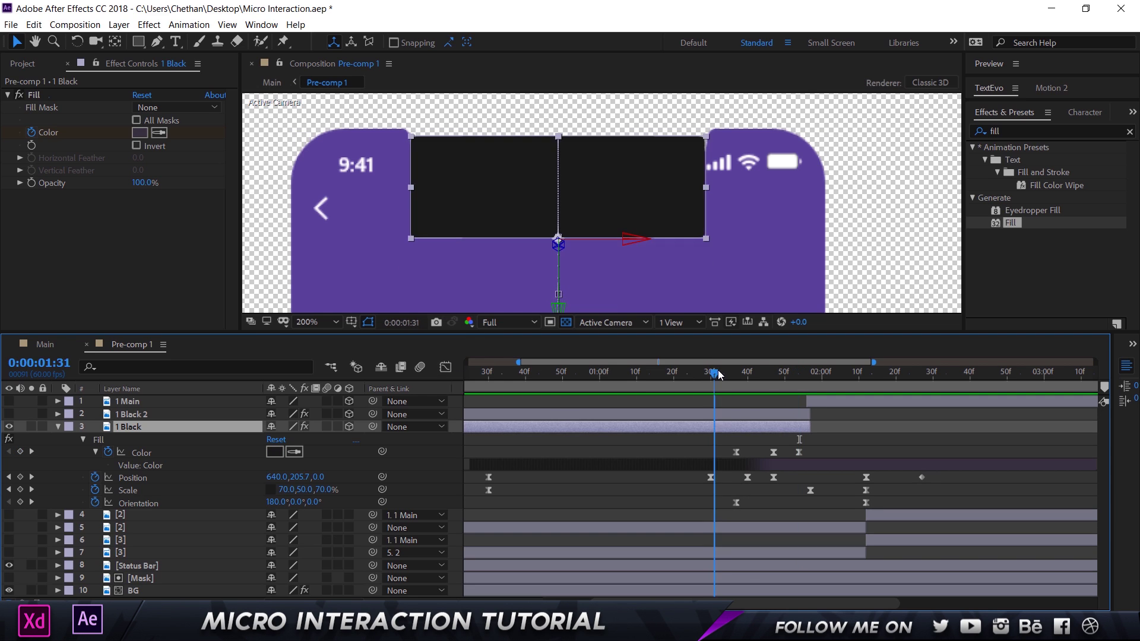
{"action": "left_click_drag", "start_coordinate": [719, 373], "coordinate": [742, 356]}
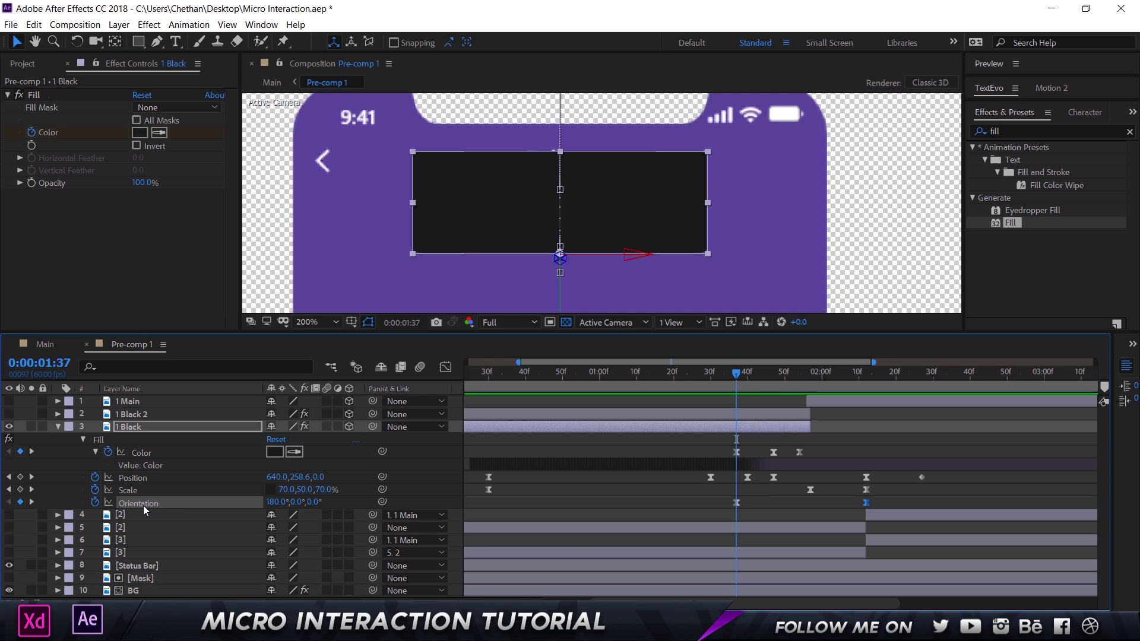
{"action": "left_click_drag", "start_coordinate": [737, 376], "coordinate": [872, 376]}
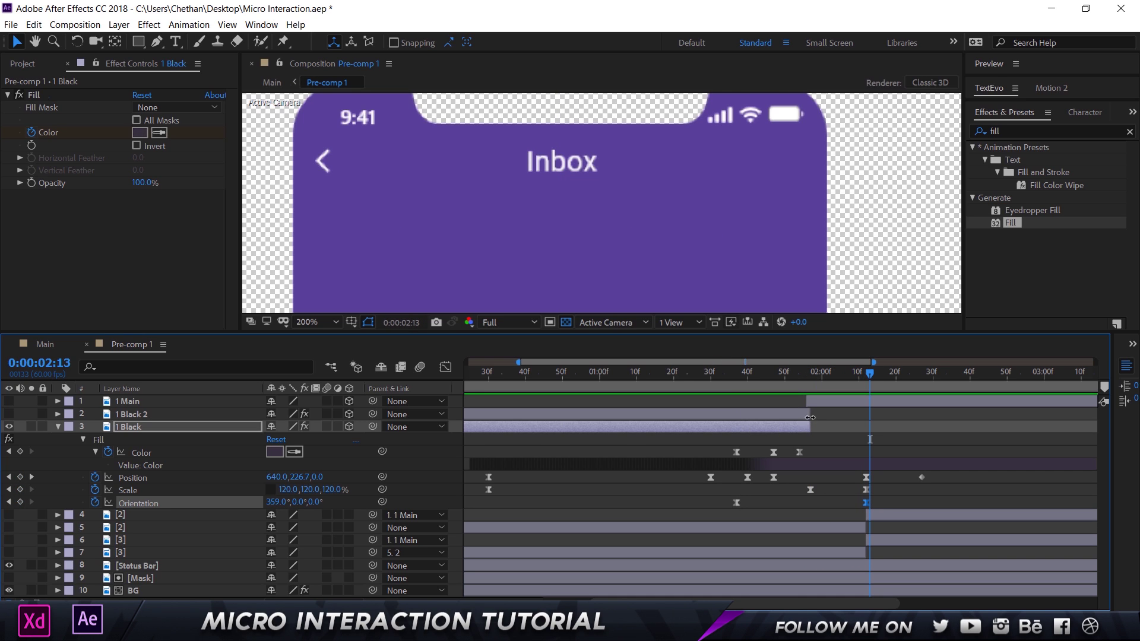
{"action": "left_click_drag", "start_coordinate": [814, 427], "coordinate": [922, 427]}
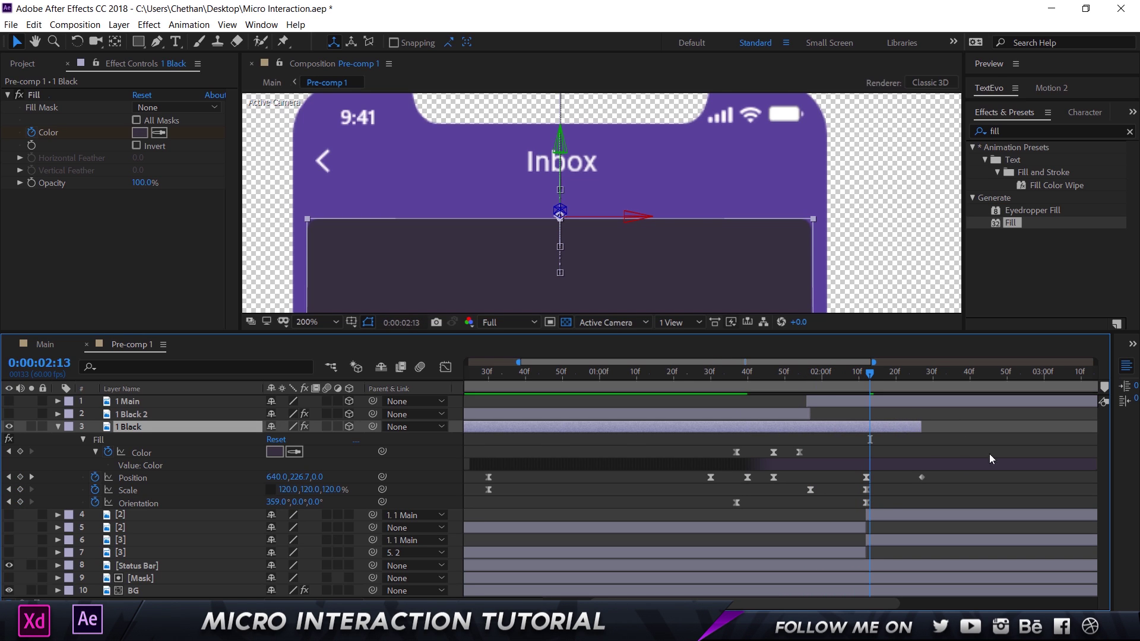
Inspect the X, Y and Z values of the last Orientation keyframe on 1 Black unchanged, and go to 0:00:02:12
{"action": "left_click", "coordinate": [867, 503]}
{"action": "double_click", "coordinate": [867, 503]}
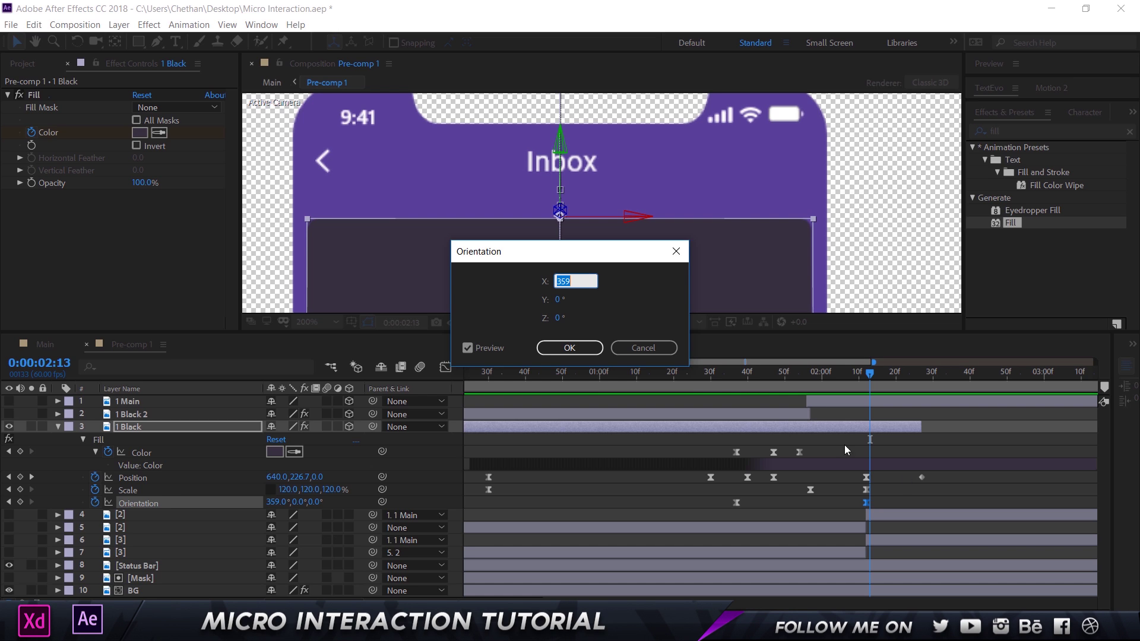
{"action": "left_click", "coordinate": [643, 348]}
{"action": "left_click_drag", "start_coordinate": [806, 382], "coordinate": [868, 386]}
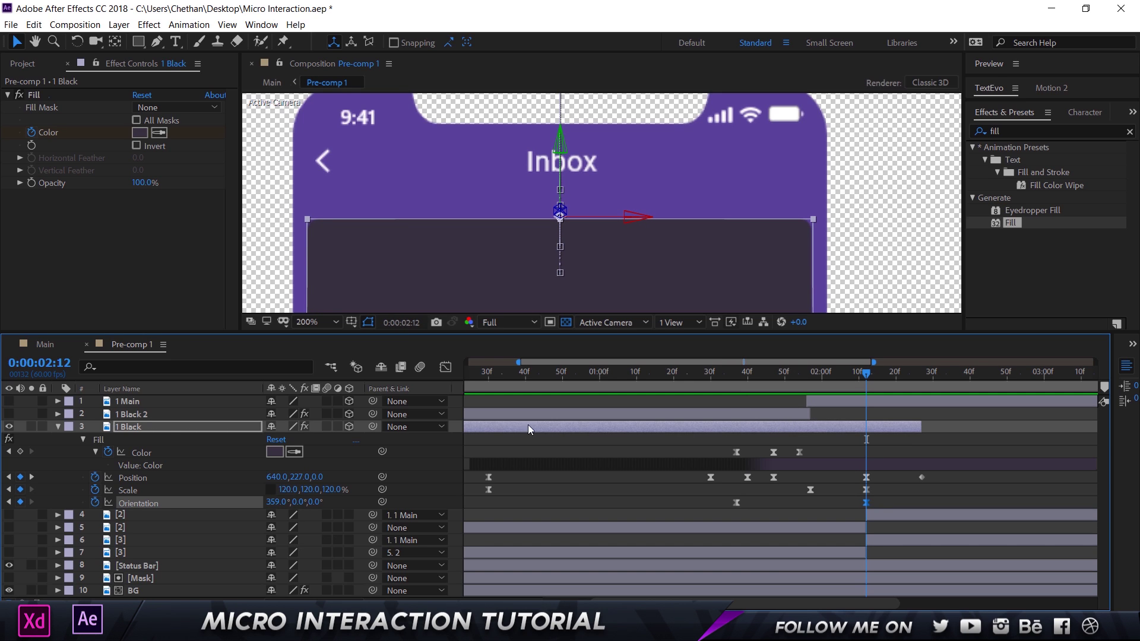
Review the 1 Black layer's fold at 0:00:01:35 and scrub its Color and Orientation animation to 0:00:01:56
{"action": "left_click", "coordinate": [149, 414]}
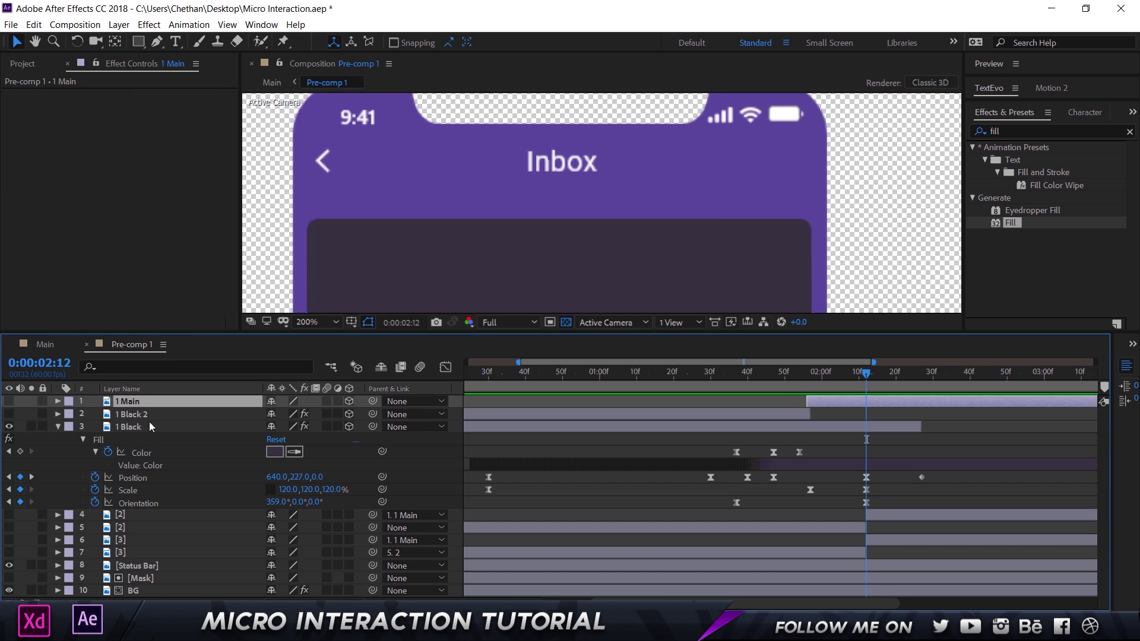
{"action": "left_click", "coordinate": [877, 427]}
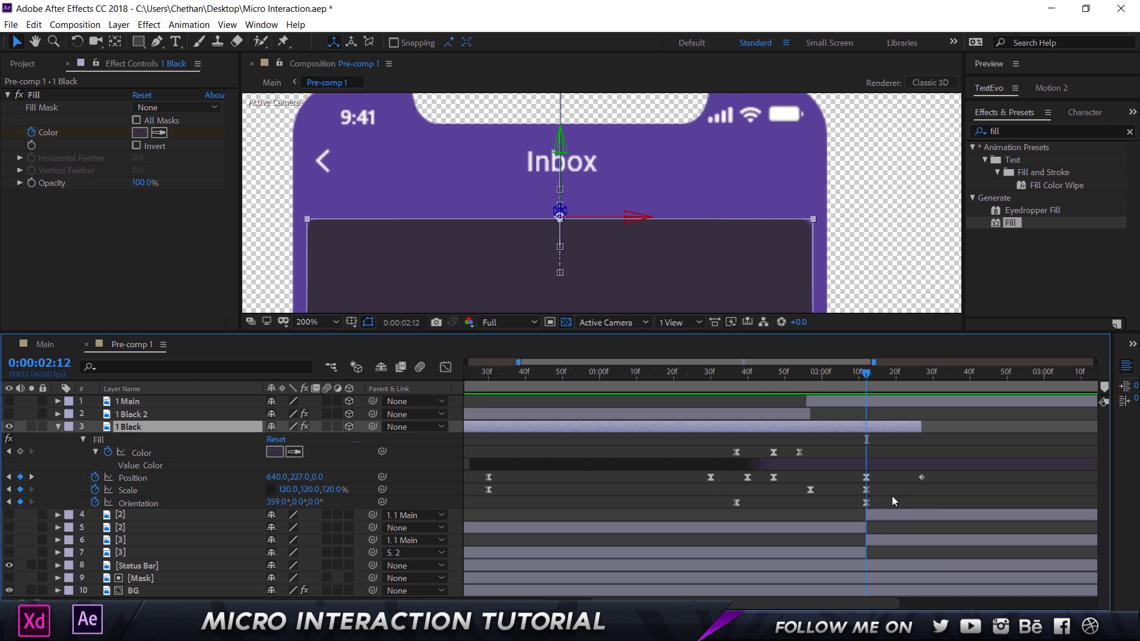
{"action": "left_click", "coordinate": [731, 370]}
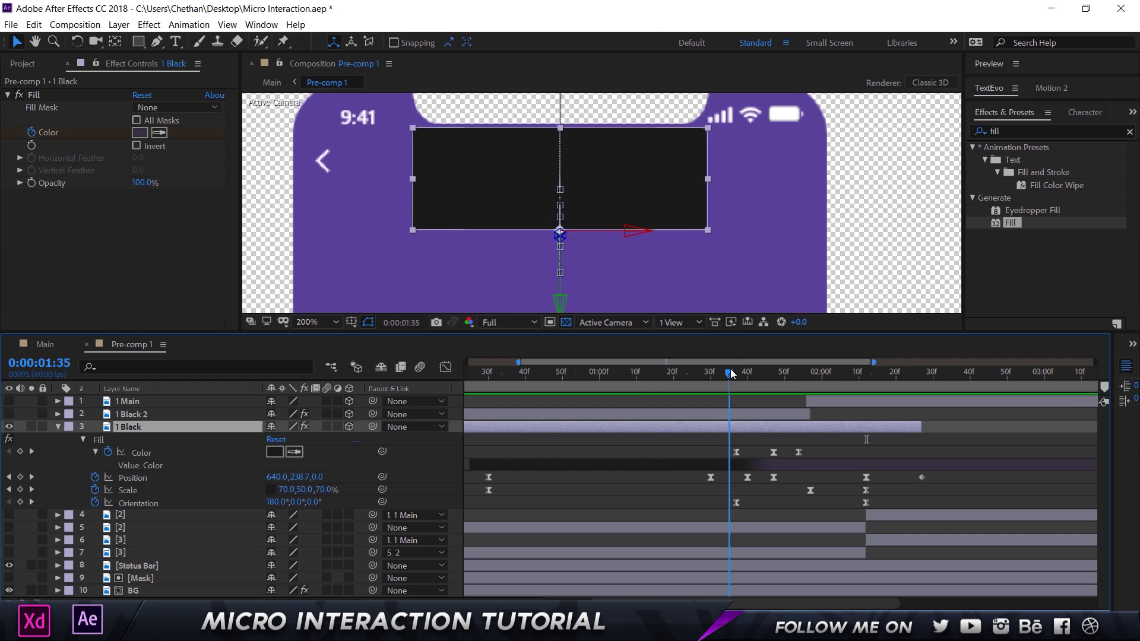
{"action": "left_click_drag", "start_coordinate": [734, 373], "coordinate": [741, 373]}
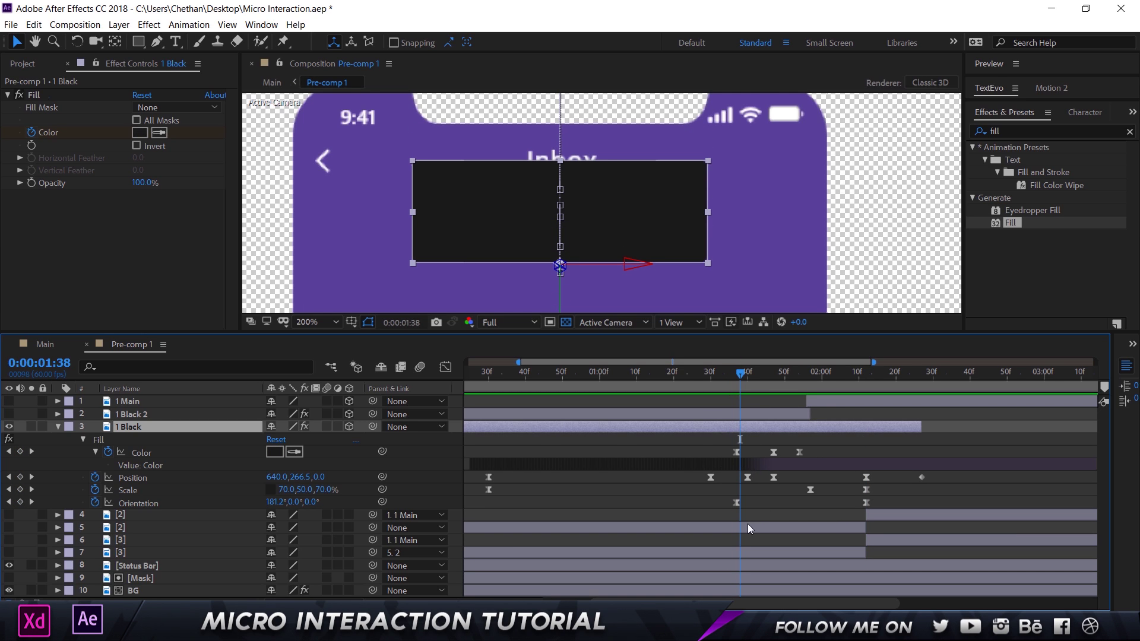
{"action": "left_click_drag", "start_coordinate": [753, 376], "coordinate": [808, 382]}
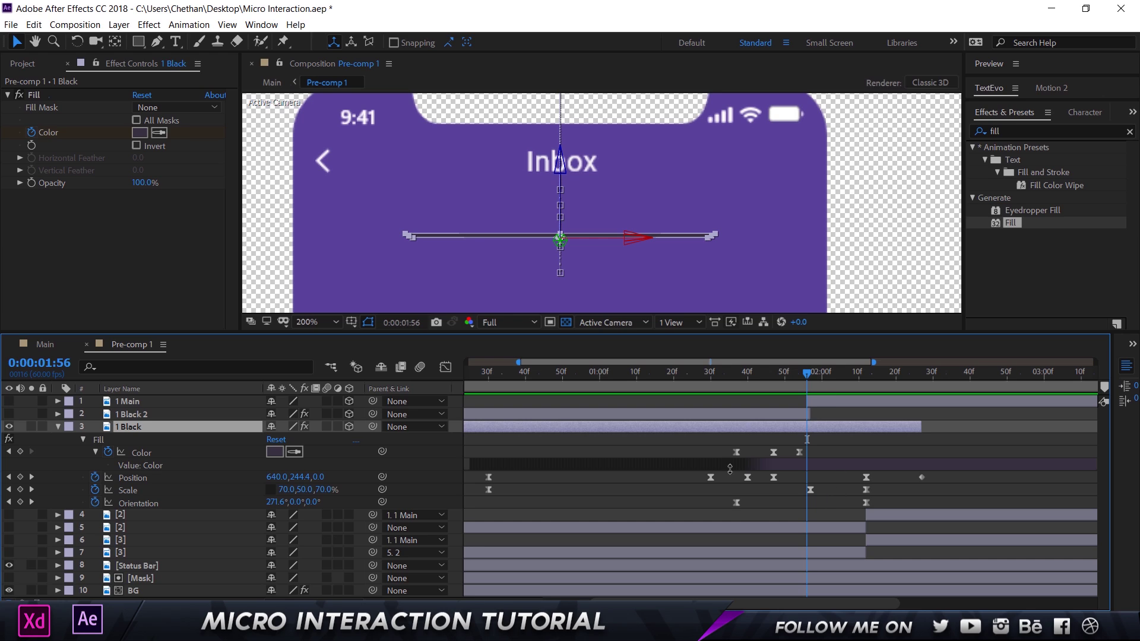
Try scaling 1 Black down to 53% with constrained proportions at 0:00:01:56, and undo the change
{"action": "left_click", "coordinate": [288, 490]}
{"action": "left_click", "coordinate": [280, 489]}
{"action": "key", "text": "Return"}
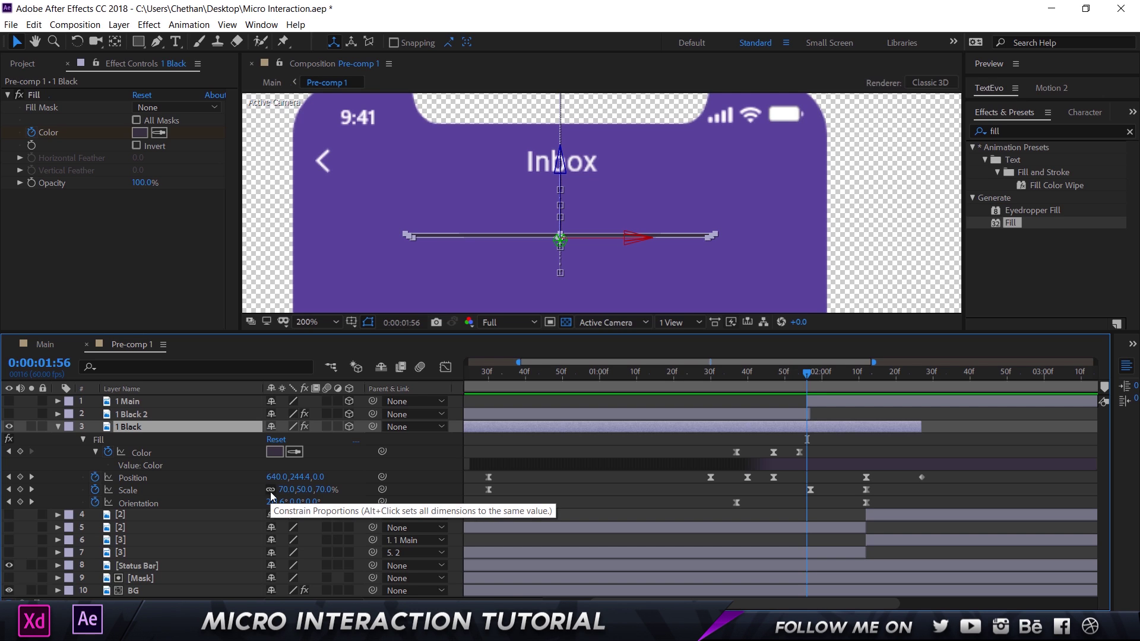
{"action": "left_click_drag", "start_coordinate": [286, 490], "coordinate": [262, 479]}
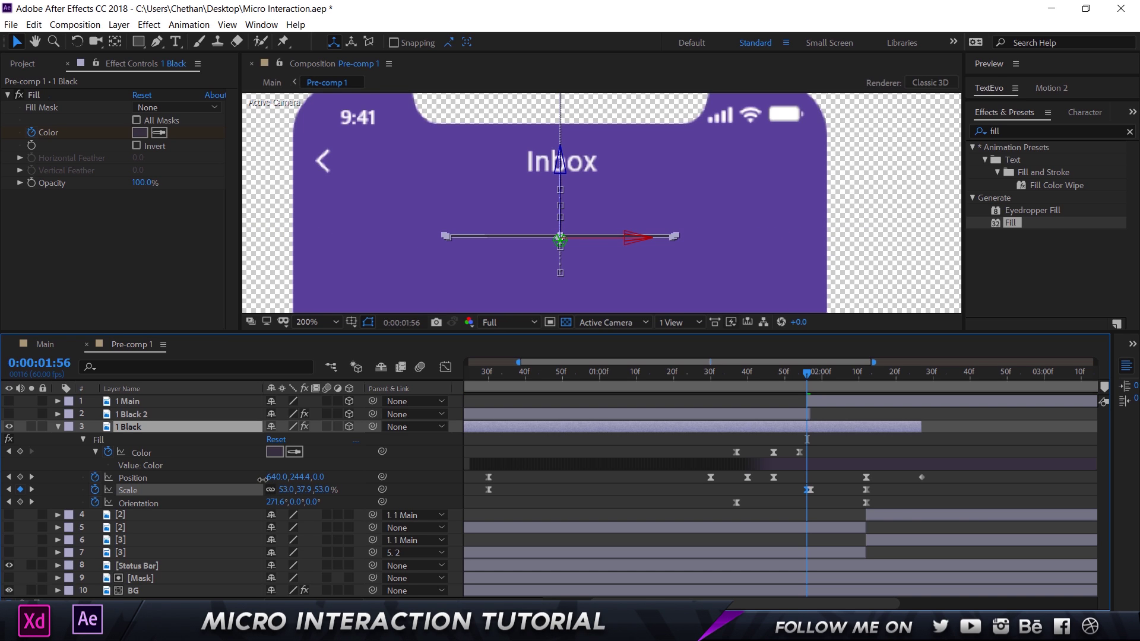
{"action": "key", "text": "ctrl+z"}
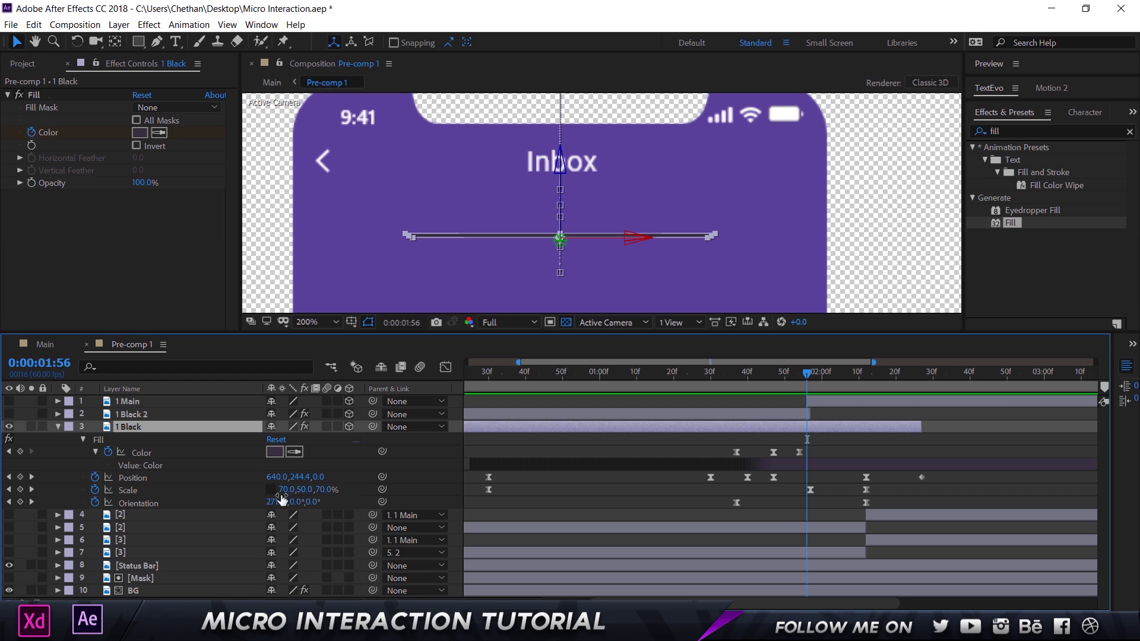
Try changing the X and Y scale of 1 Black independently with proportions unconstrained, and undo the change
{"action": "left_click", "coordinate": [288, 490]}
{"action": "key", "text": "Return"}
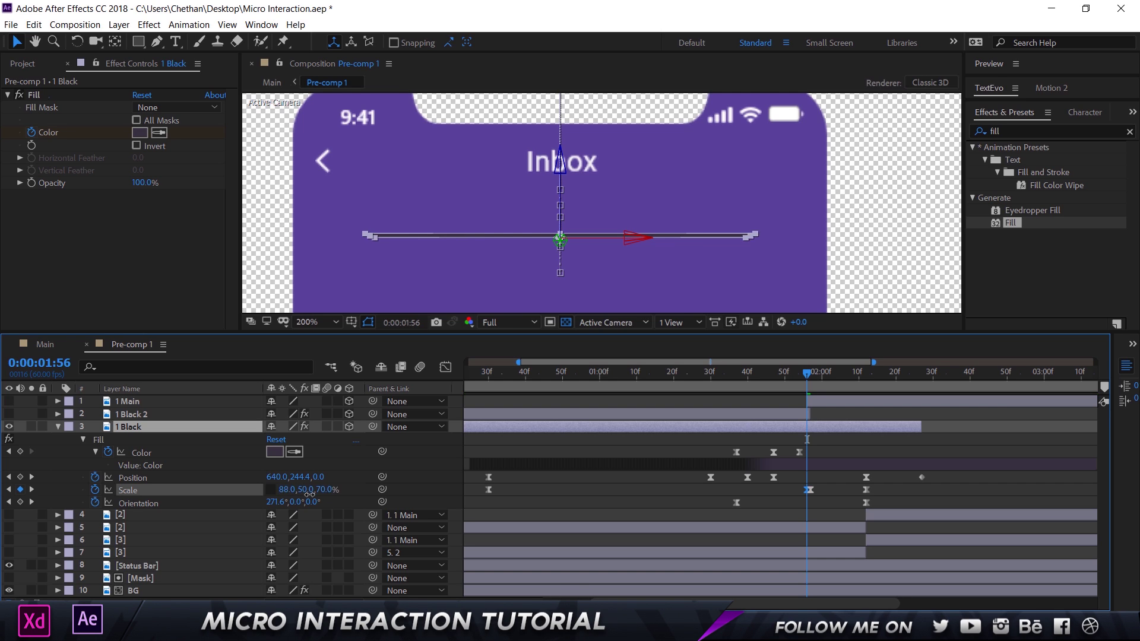
{"action": "left_click_drag", "start_coordinate": [304, 489], "coordinate": [626, 484]}
{"action": "key", "text": "ctrl+z"}
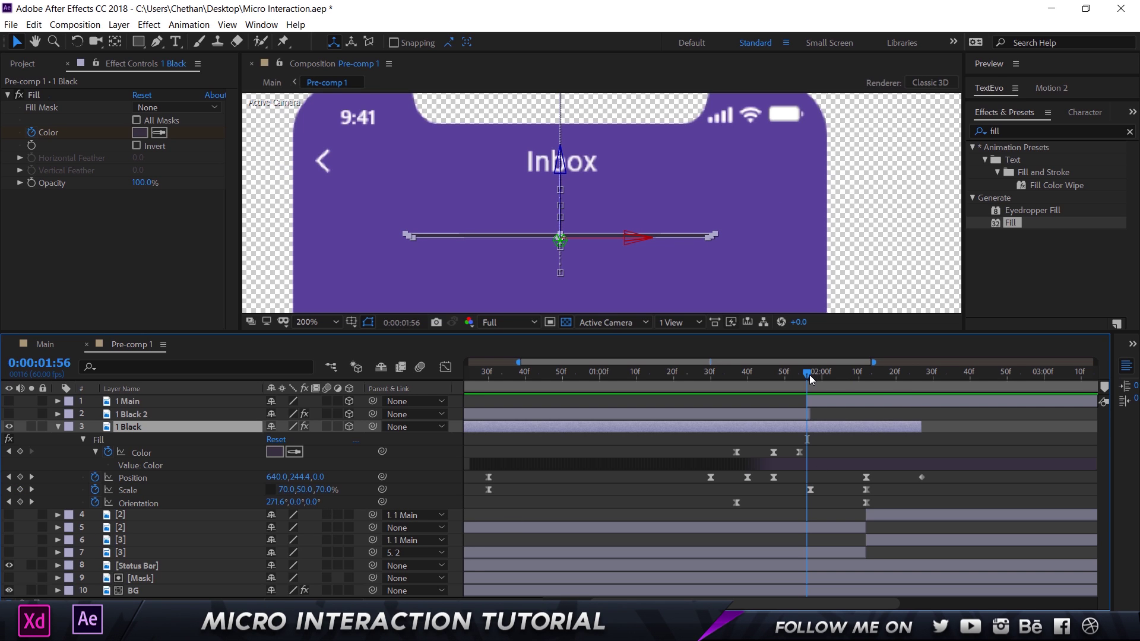
Examine the Scale keyframe of 1 Black at 0:00:02:12 and scrub back through the unfolding card
{"action": "left_click_drag", "start_coordinate": [810, 375], "coordinate": [864, 378]}
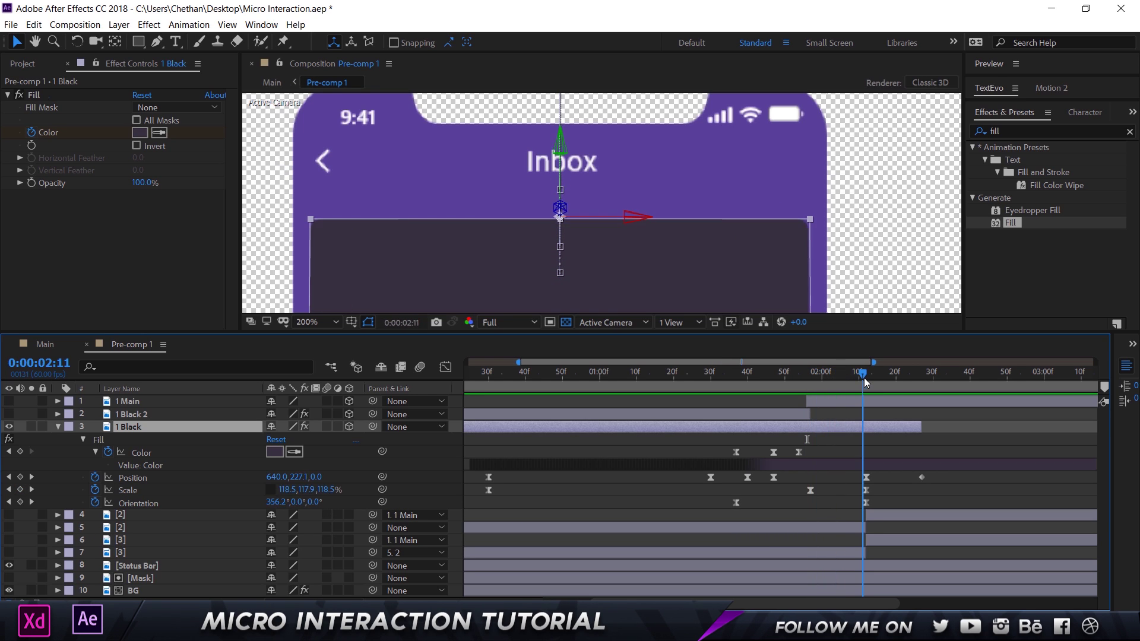
{"action": "key", "text": "Page_Down"}
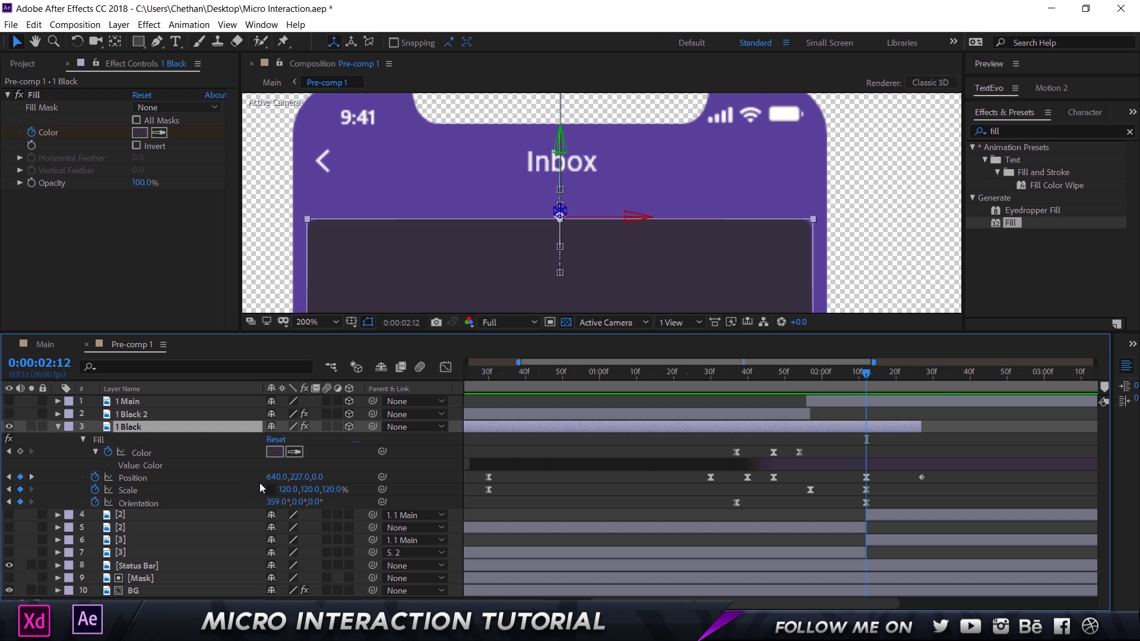
{"action": "left_click_drag", "start_coordinate": [867, 374], "coordinate": [829, 376]}
{"action": "left_click_drag", "start_coordinate": [742, 279], "coordinate": [752, 204]}
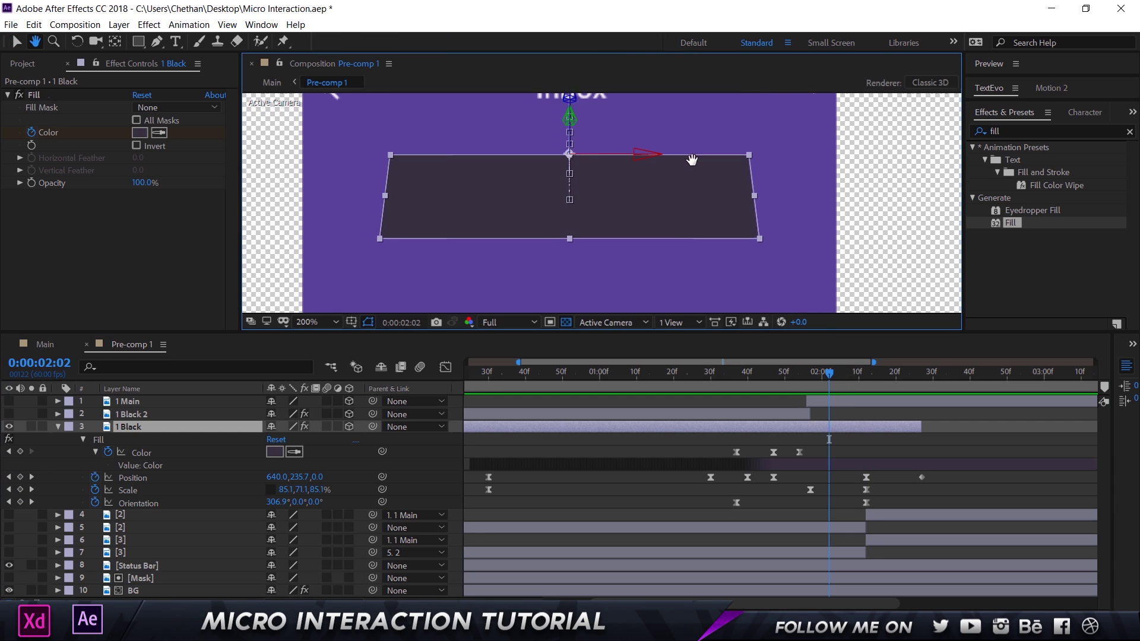
{"action": "key", "text": "space"}
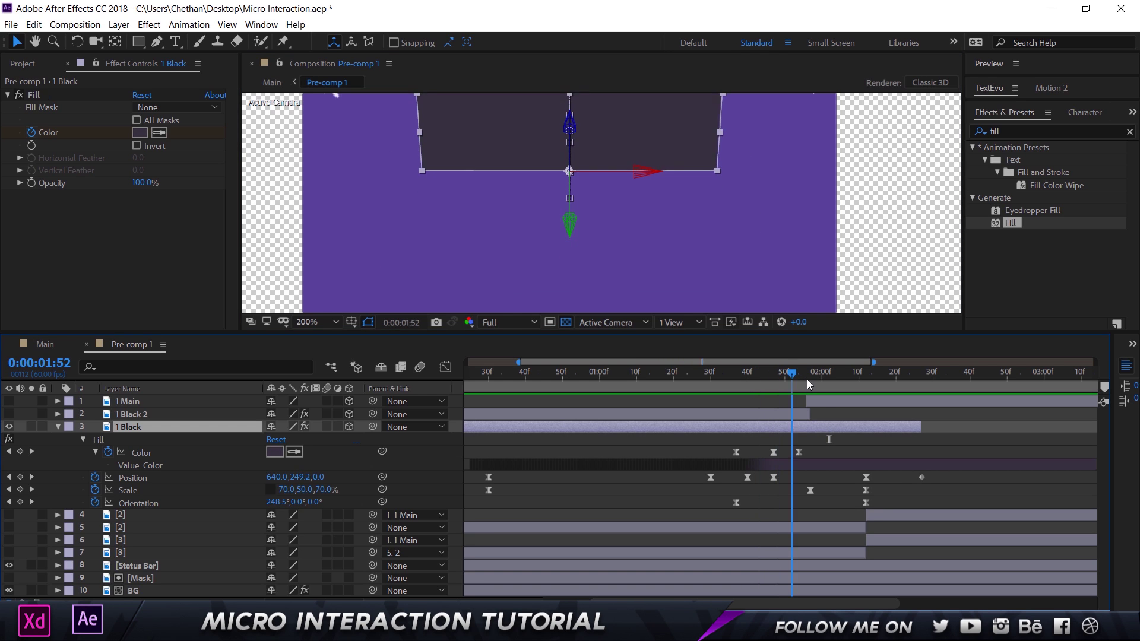
Inspect the last two Position keyframes of 1 Black and preview the card animation from about 0:00:01:46
{"action": "left_click_drag", "start_coordinate": [834, 383], "coordinate": [869, 390]}
{"action": "left_click", "coordinate": [133, 478]}
{"action": "left_click_drag", "start_coordinate": [886, 479], "coordinate": [852, 444]}
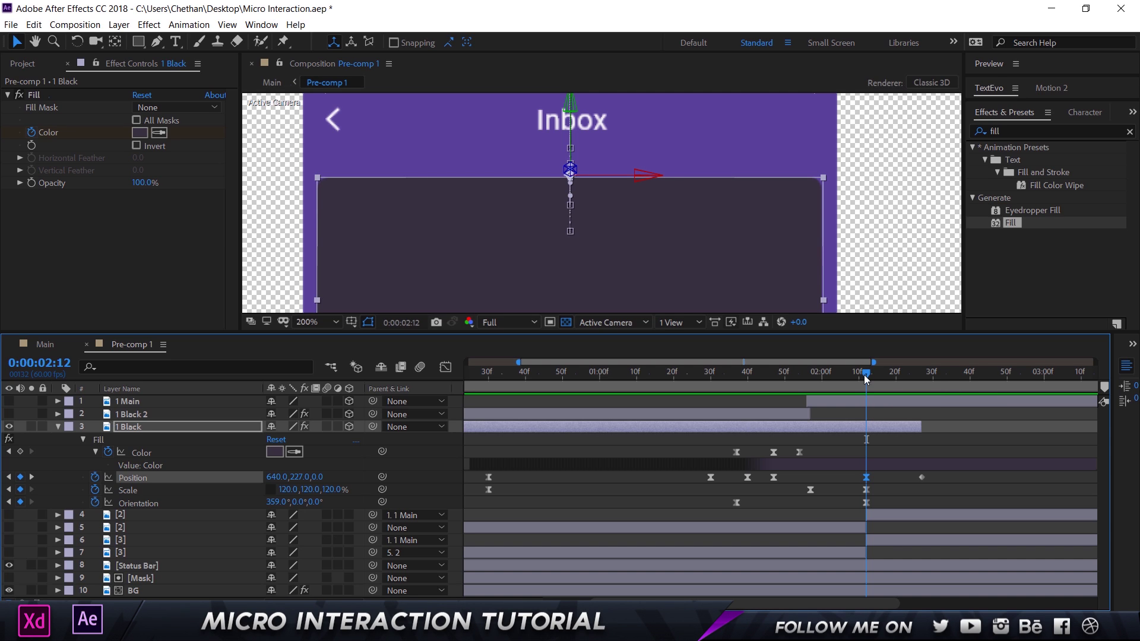
{"action": "left_click", "coordinate": [922, 477]}
{"action": "left_click_drag", "start_coordinate": [865, 373], "coordinate": [771, 374]}
{"action": "key", "text": "space"}
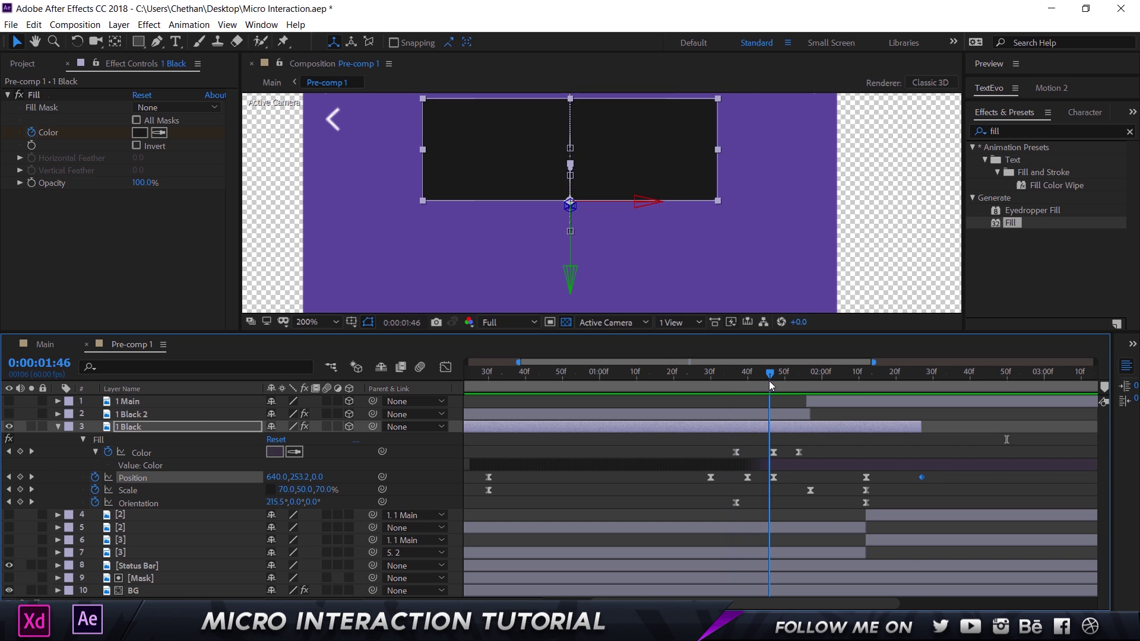
{"action": "key", "text": "space"}
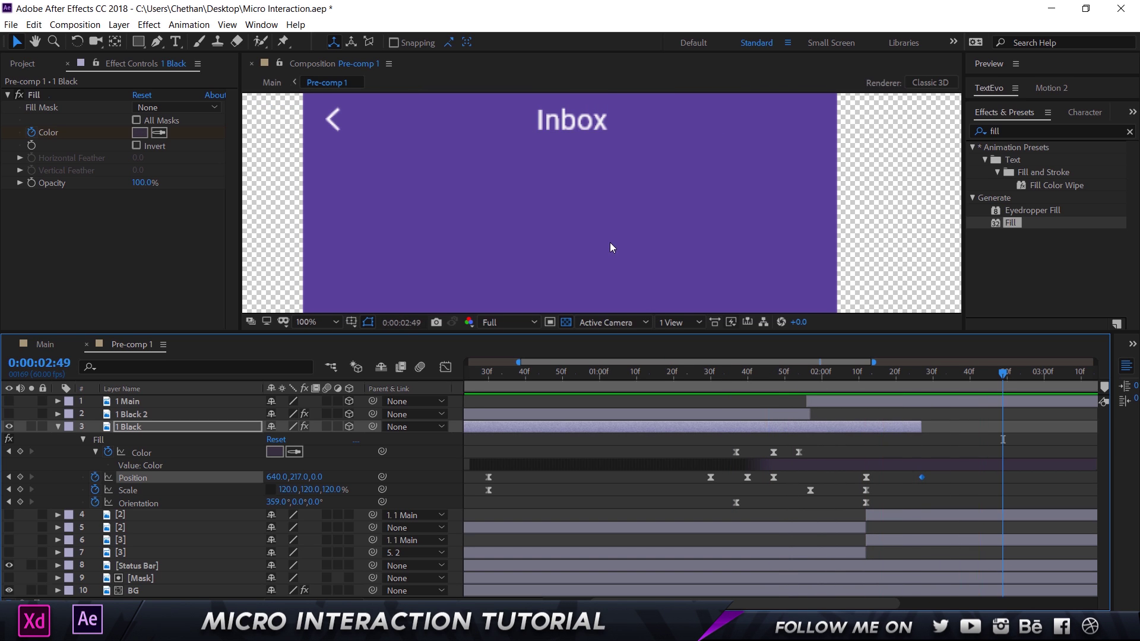
Compare the 1 Main and 1 Black layers up to 0:00:02:26, and examine the nearly edge-on card at 0:00:01:57
{"action": "scroll", "coordinate": [611, 242], "scroll_direction": "down", "scroll_amount": 1}
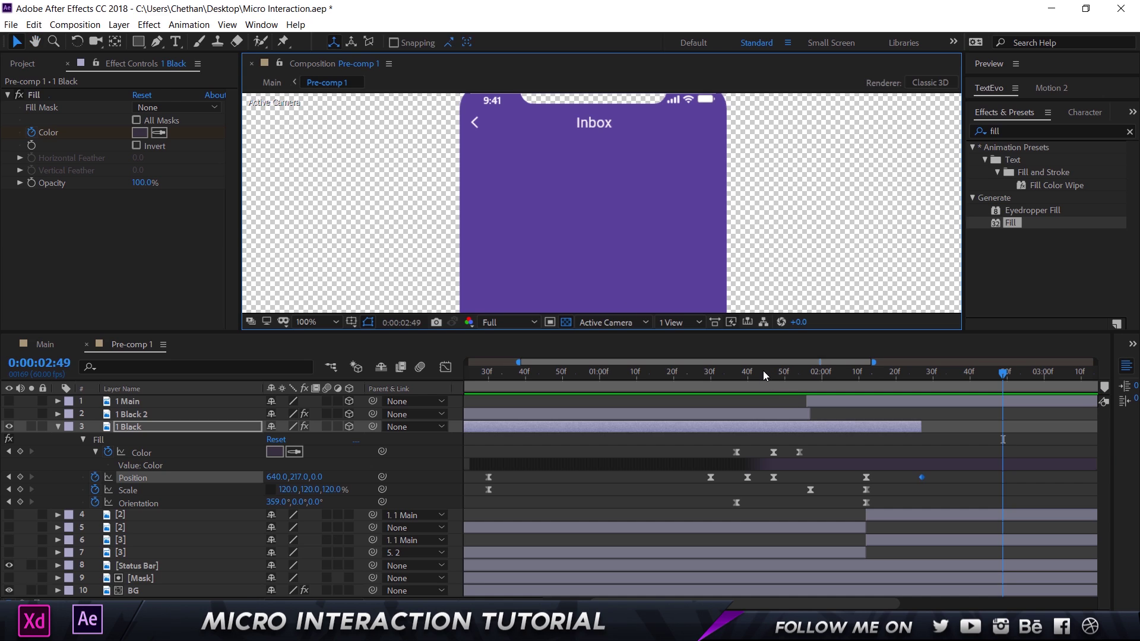
{"action": "left_click", "coordinate": [840, 373]}
{"action": "left_click", "coordinate": [831, 403]}
{"action": "left_click_drag", "start_coordinate": [850, 382], "coordinate": [919, 382]}
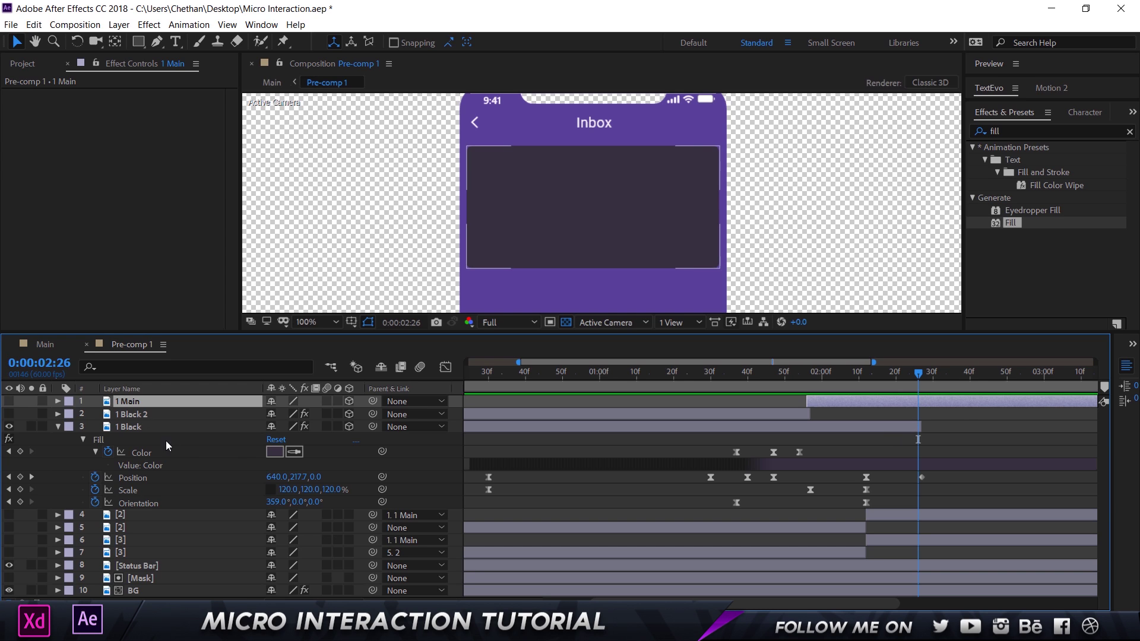
{"action": "left_click", "coordinate": [136, 428]}
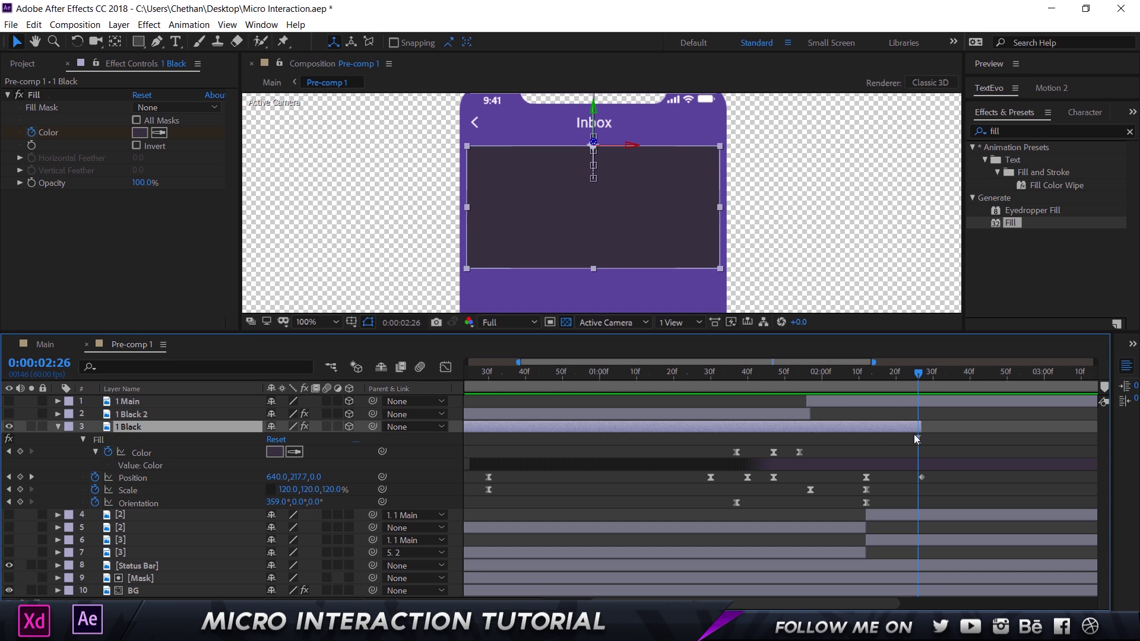
{"action": "left_click", "coordinate": [795, 373]}
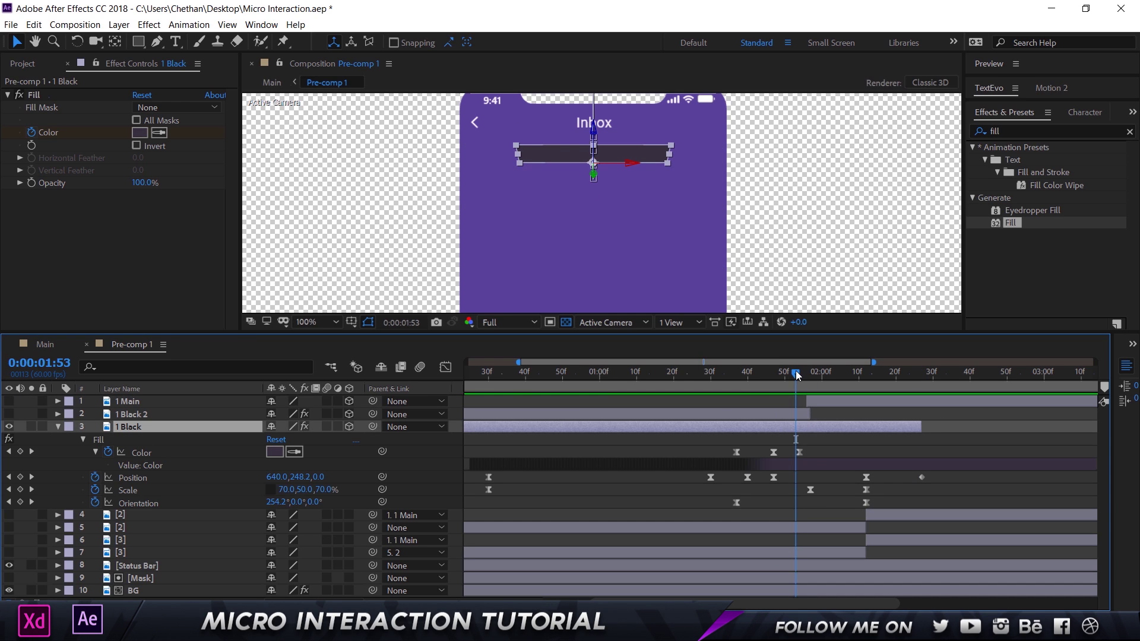
{"action": "left_click_drag", "start_coordinate": [797, 375], "coordinate": [811, 374]}
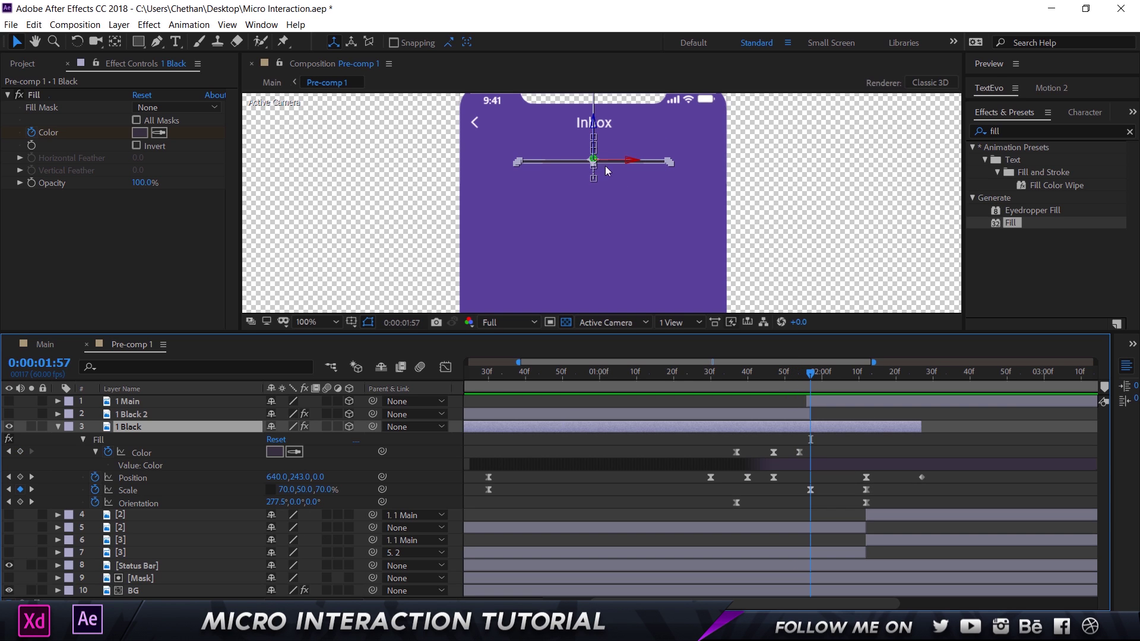
{"action": "scroll", "coordinate": [593, 157], "scroll_direction": "up", "scroll_amount": 1}
{"action": "scroll", "coordinate": [629, 159], "scroll_direction": "up", "scroll_amount": 1}
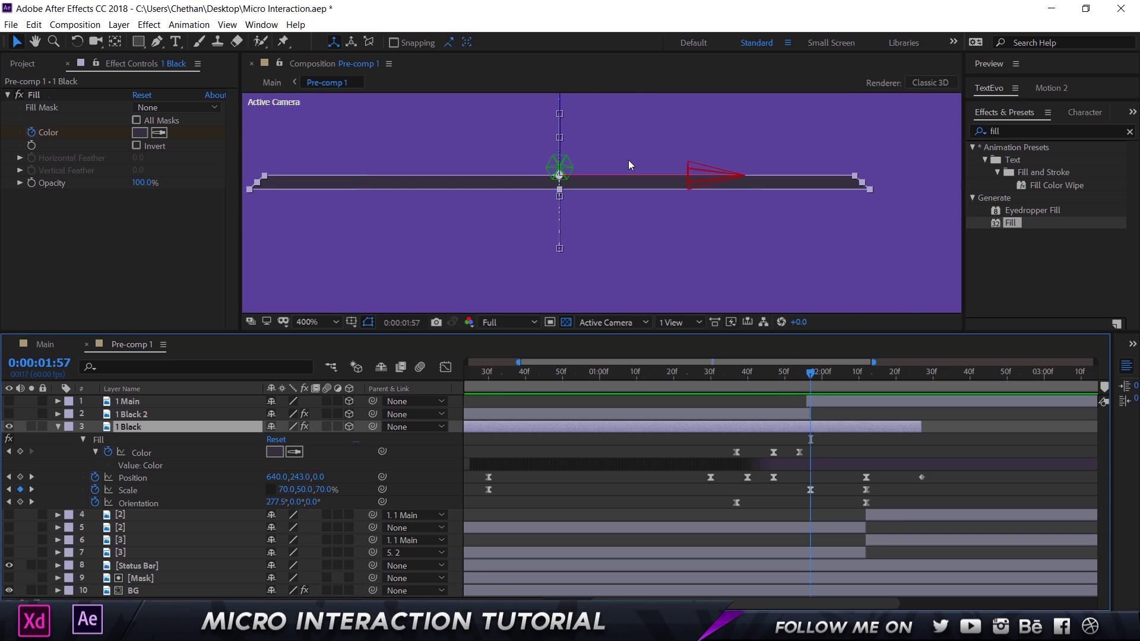
{"action": "scroll", "coordinate": [627, 159], "scroll_direction": "down", "scroll_amount": 1}
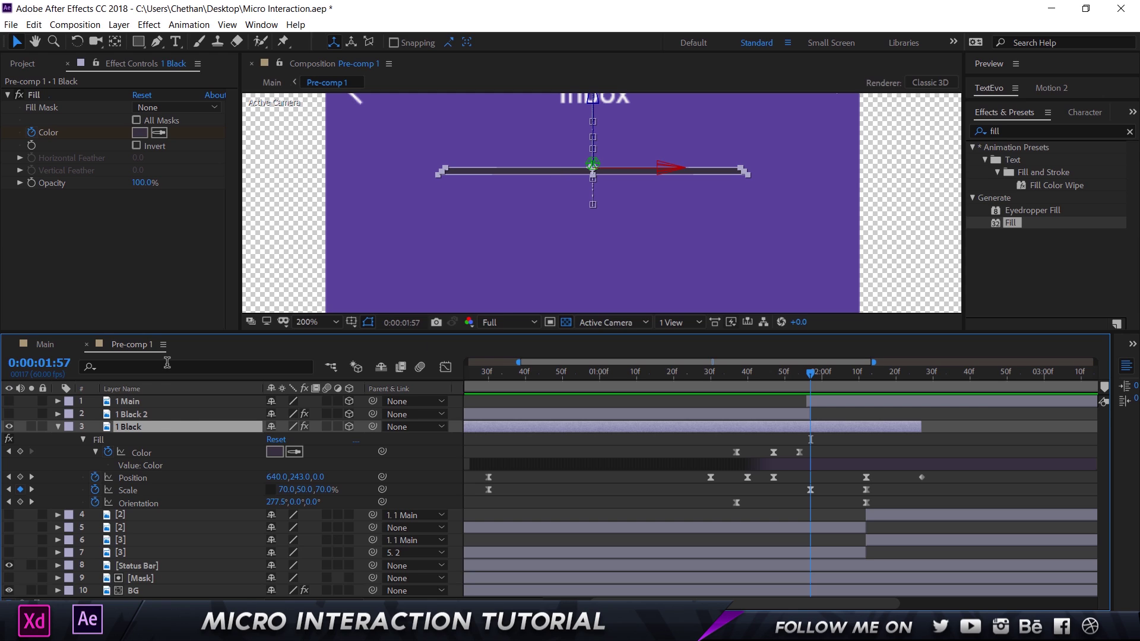
Make the 1 Main layer visible and extend the end of 1 Black to about 0:00:03:30
{"action": "left_click", "coordinate": [150, 403]}
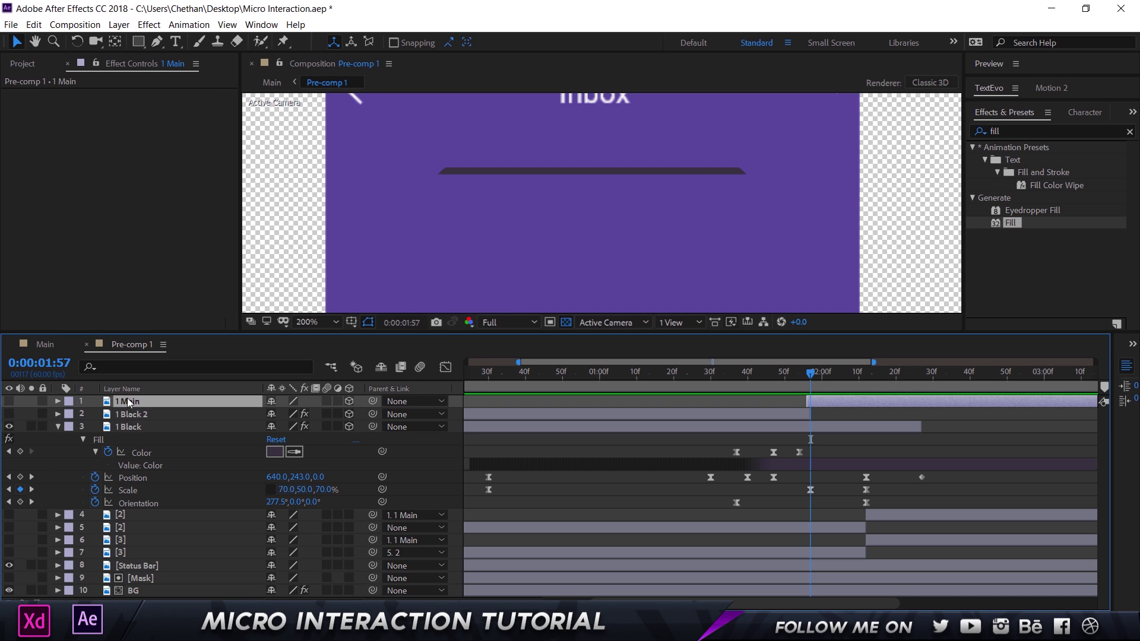
{"action": "left_click", "coordinate": [8, 402]}
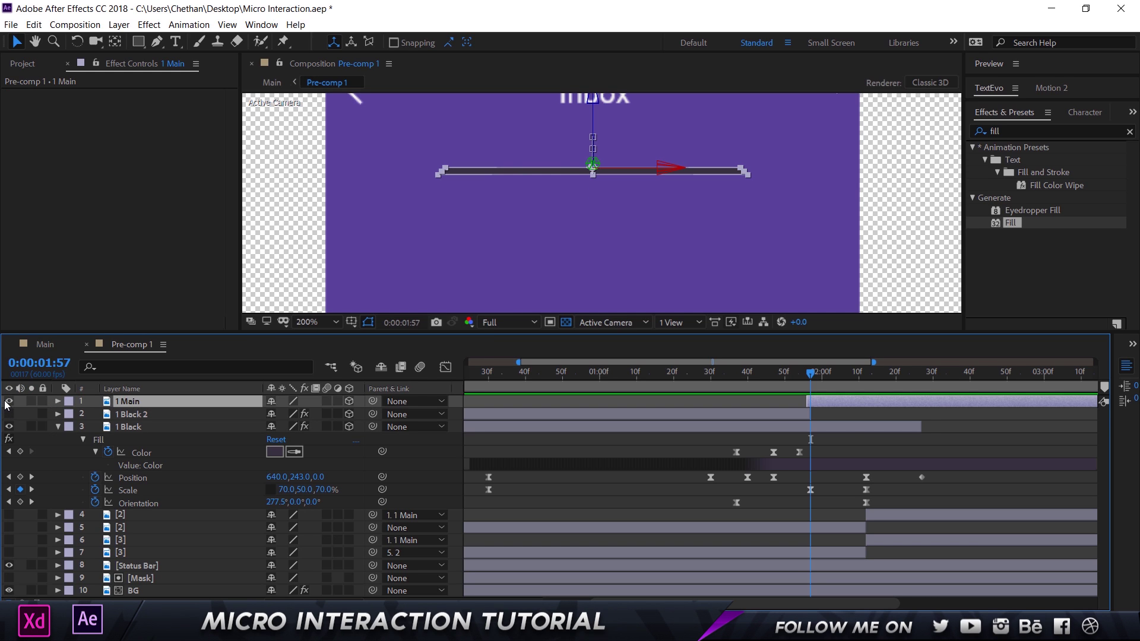
{"action": "left_click", "coordinate": [837, 427]}
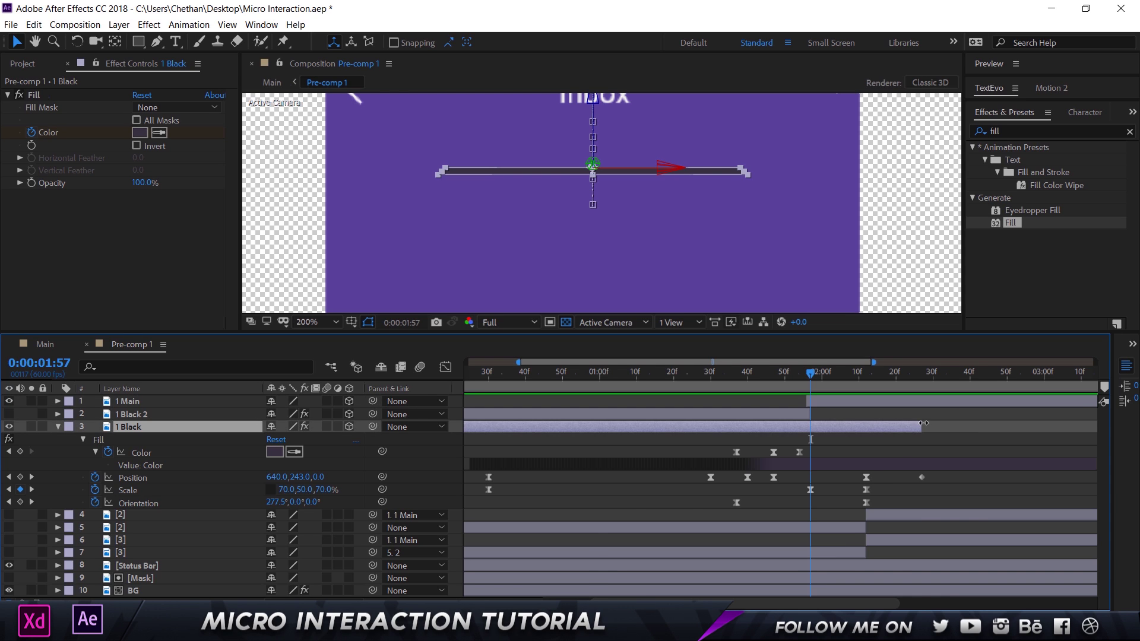
{"action": "left_click_drag", "start_coordinate": [924, 422], "coordinate": [1111, 425]}
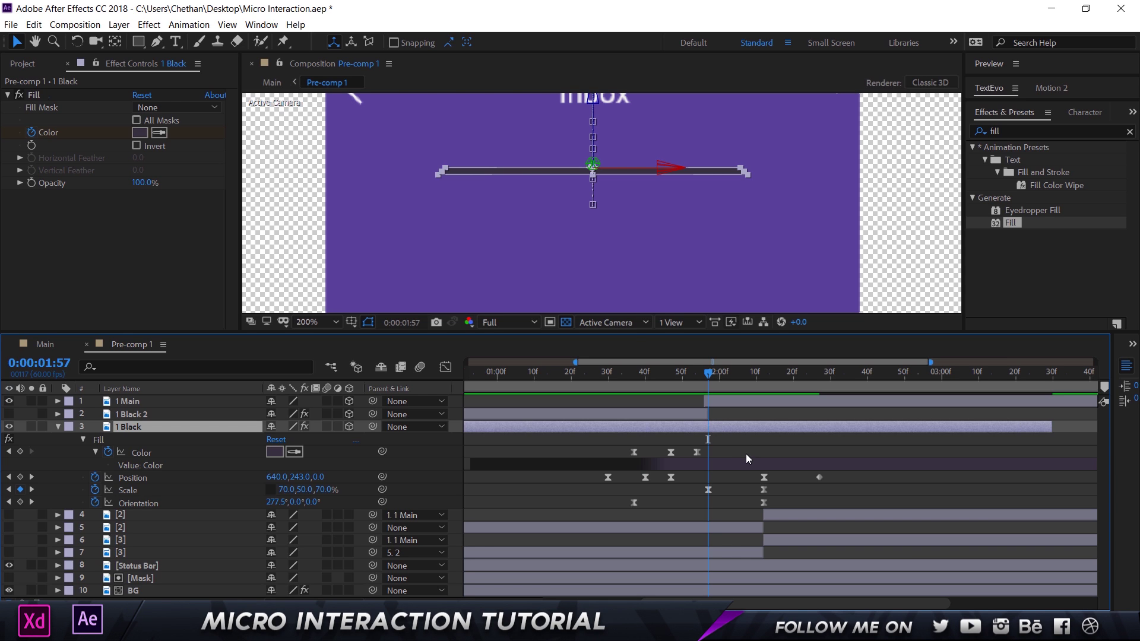
Split the 1 Black layer at 0:00:01:57 and delete the part after the split
{"action": "left_click", "coordinate": [34, 26]}
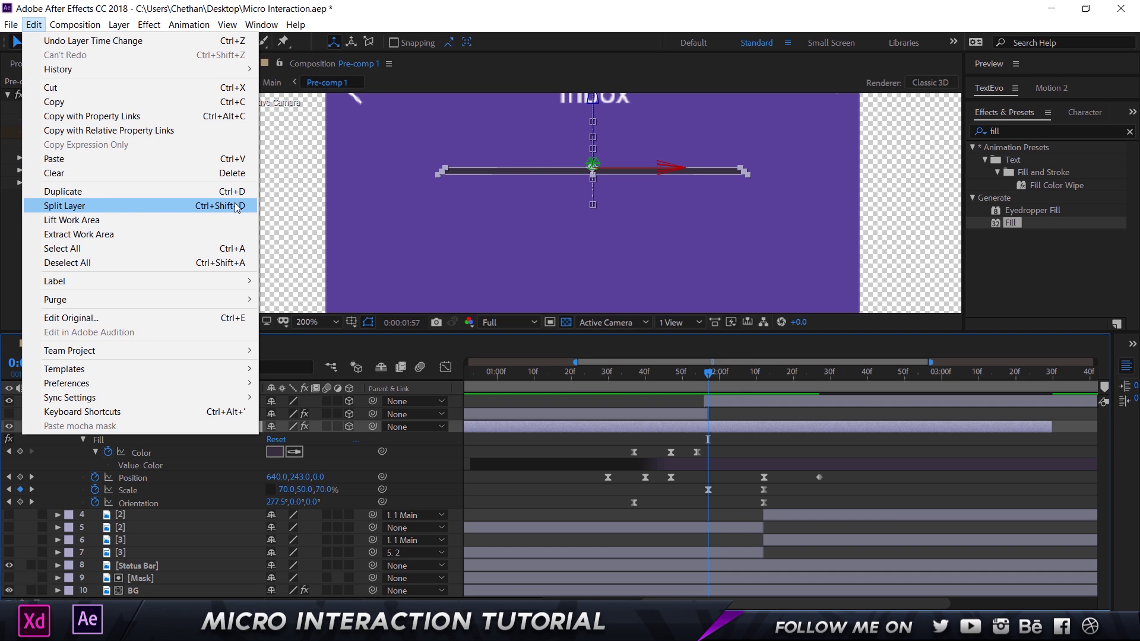
{"action": "left_click", "coordinate": [98, 206]}
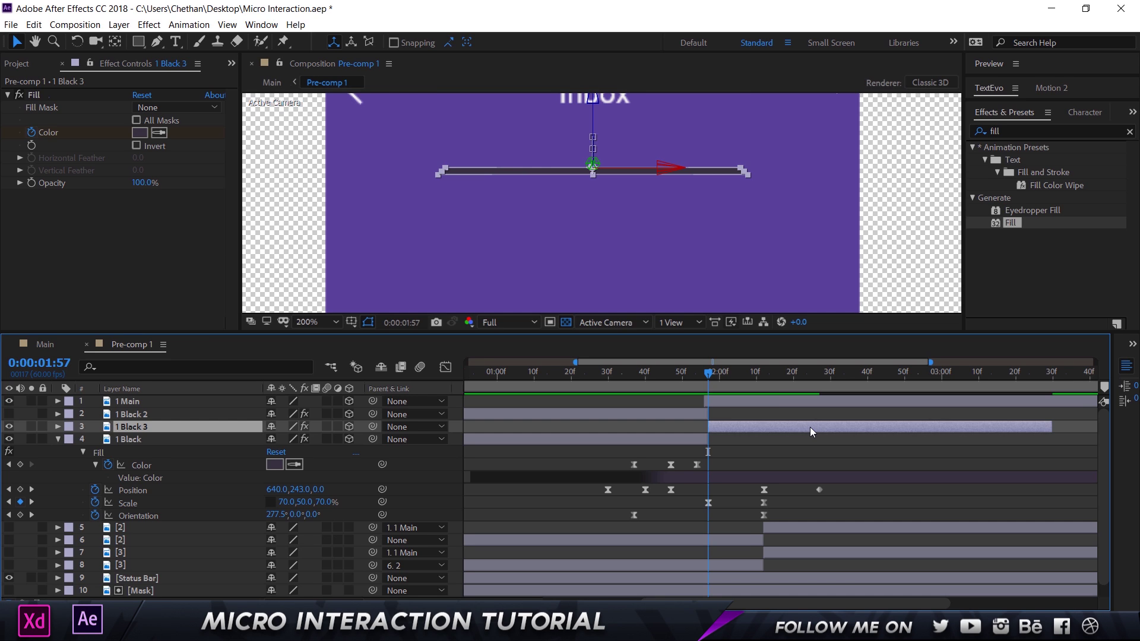
{"action": "key", "text": "Delete"}
Hide and show the 1 Main layer again to compare the card at 0:00:01:57
{"action": "left_click", "coordinate": [692, 397]}
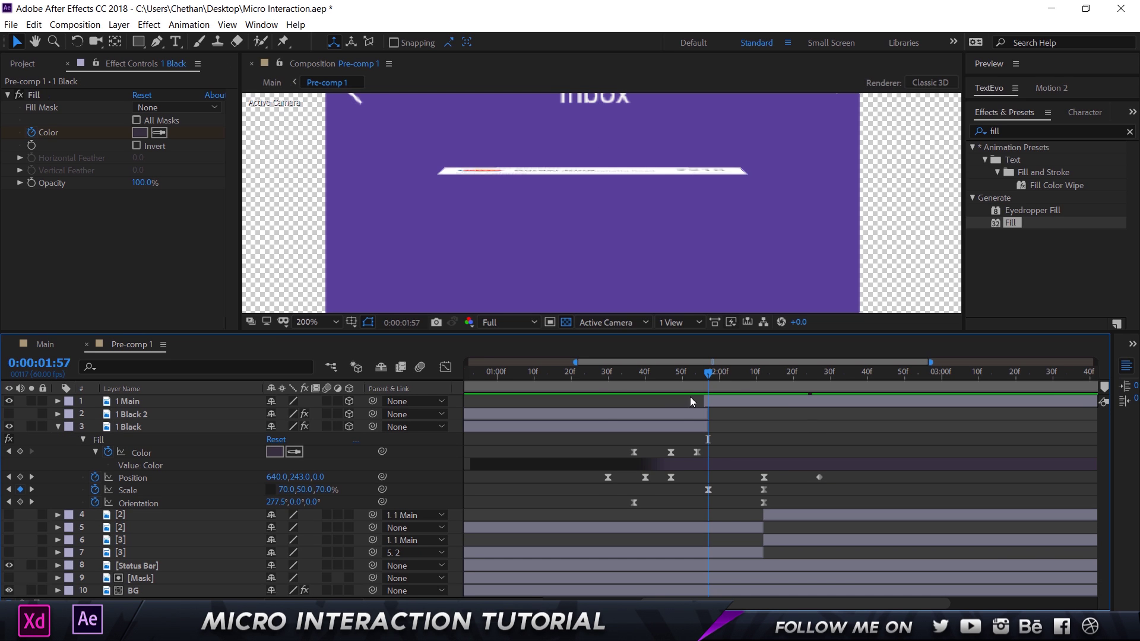
{"action": "left_click", "coordinate": [13, 404]}
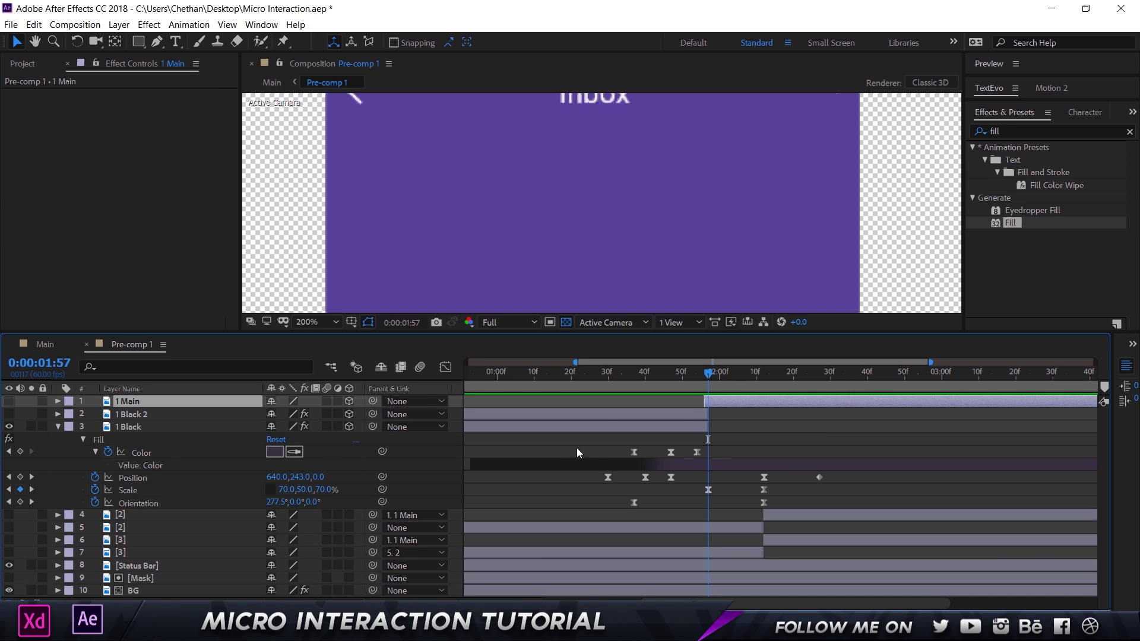
{"action": "left_click", "coordinate": [9, 403]}
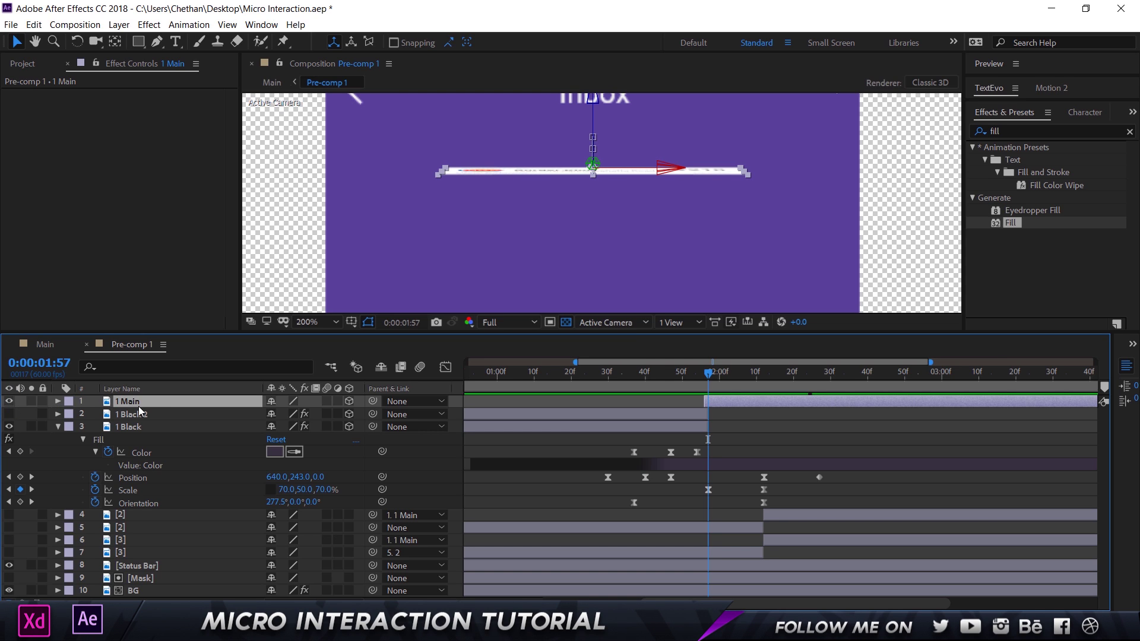
Preview the switch from 1 Black to the unfolding 1 Main card up to 0:00:02:36, and select 1 Black 2
{"action": "left_click", "coordinate": [665, 424]}
{"action": "left_click", "coordinate": [138, 406]}
{"action": "left_click_drag", "start_coordinate": [732, 372], "coordinate": [779, 379]}
{"action": "key", "text": "space"}
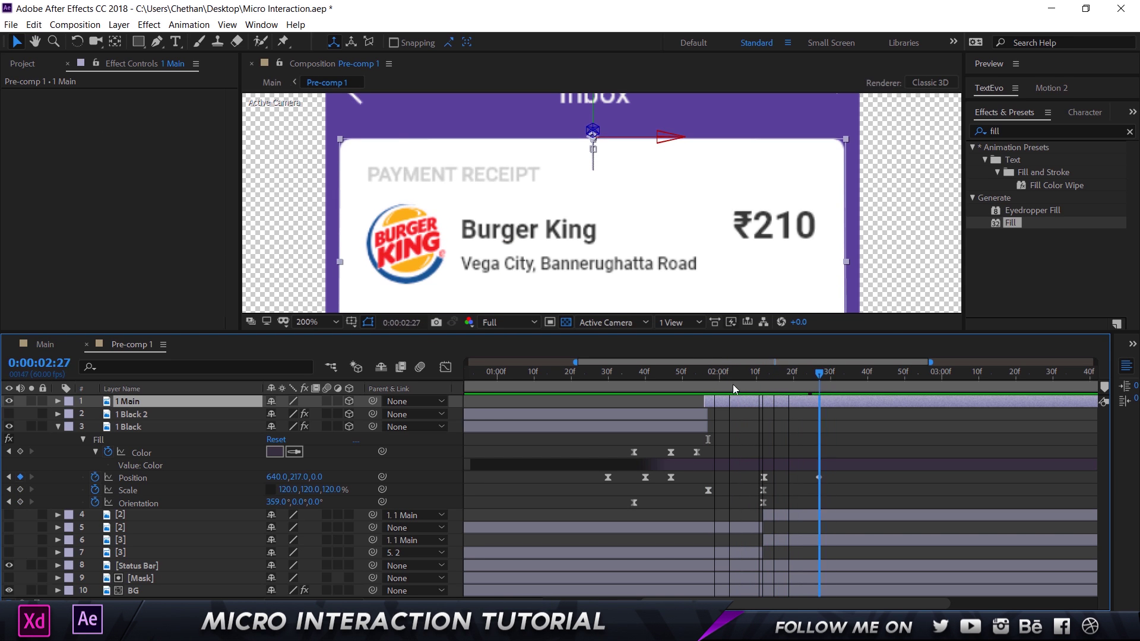
{"action": "left_click_drag", "start_coordinate": [693, 371], "coordinate": [852, 374]}
{"action": "left_click", "coordinate": [132, 414]}
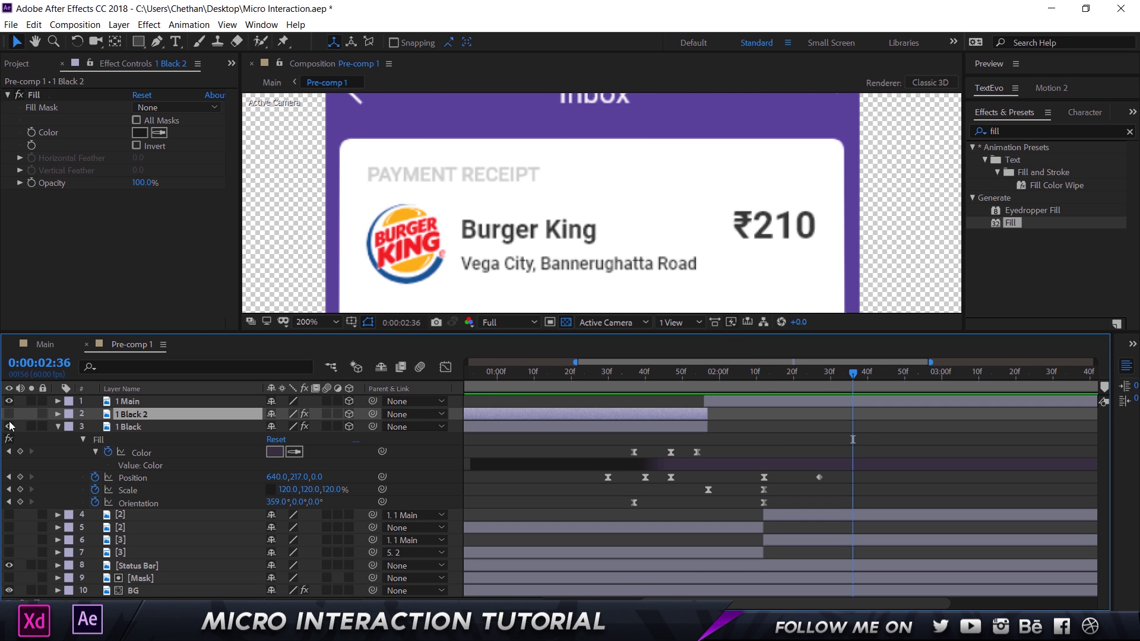
Make the 1 Black 2 layer visible and review its Position keyframes, including the one at 0:00:01:40
{"action": "left_click", "coordinate": [9, 414]}
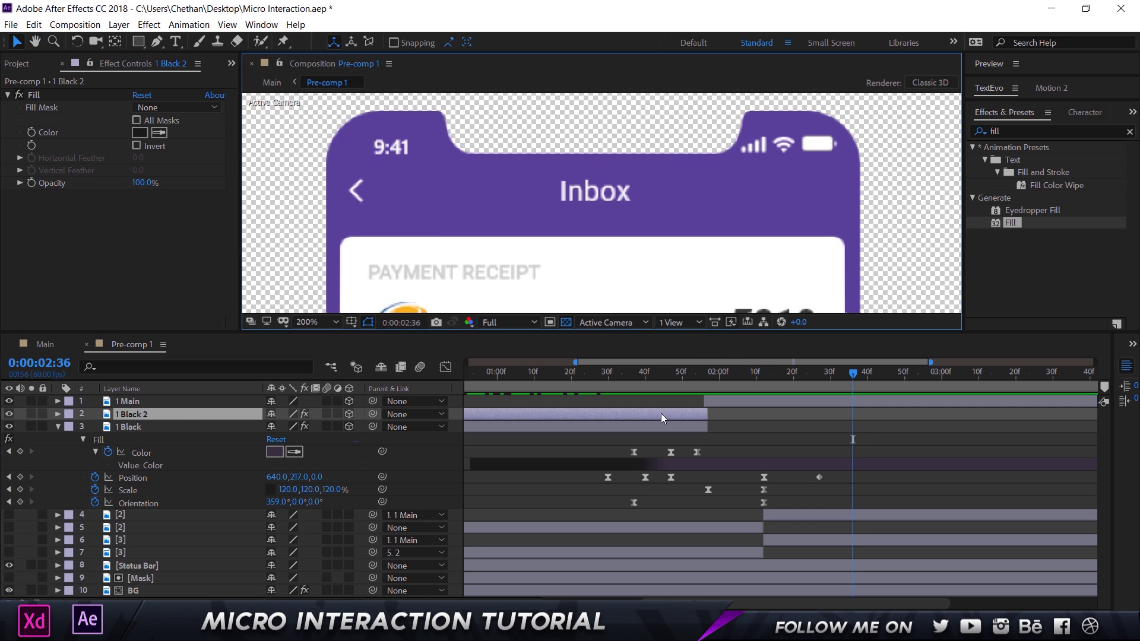
{"action": "key", "text": "p"}
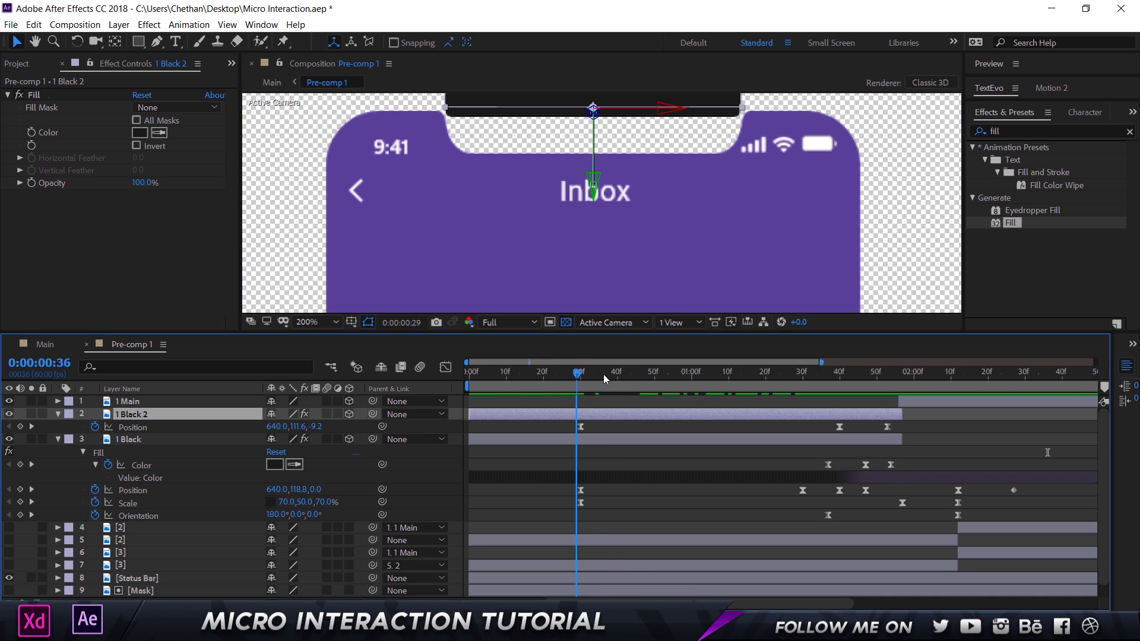
{"action": "left_click_drag", "start_coordinate": [603, 374], "coordinate": [839, 387]}
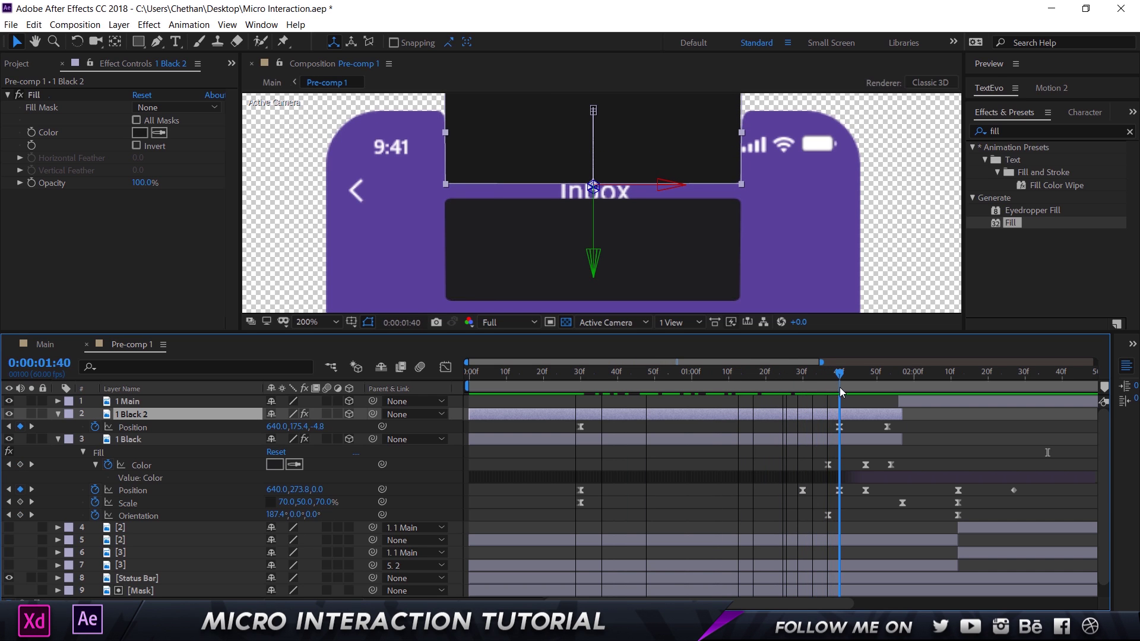
{"action": "left_click", "coordinate": [841, 428]}
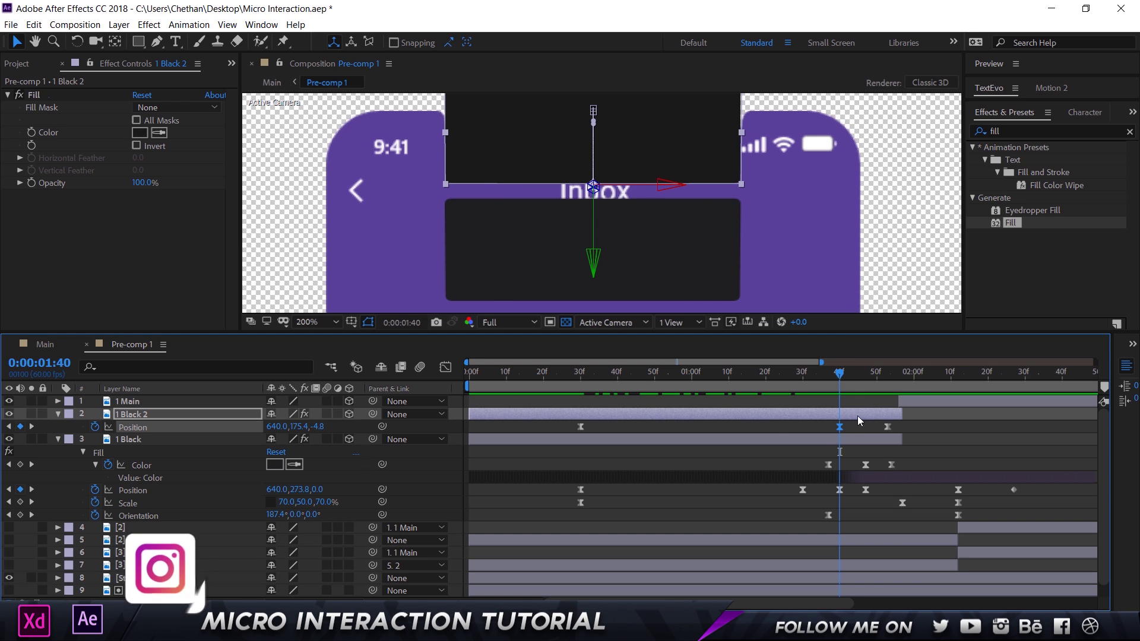
{"action": "left_click_drag", "start_coordinate": [841, 380], "coordinate": [937, 374]}
Collapse the layer properties, show the full timeline and fit the composition in an enlarged viewer, with the time at 0:00:02:54
{"action": "left_click", "coordinate": [185, 424]}
{"action": "key", "text": "u"}
{"action": "key", "text": "semicolon"}
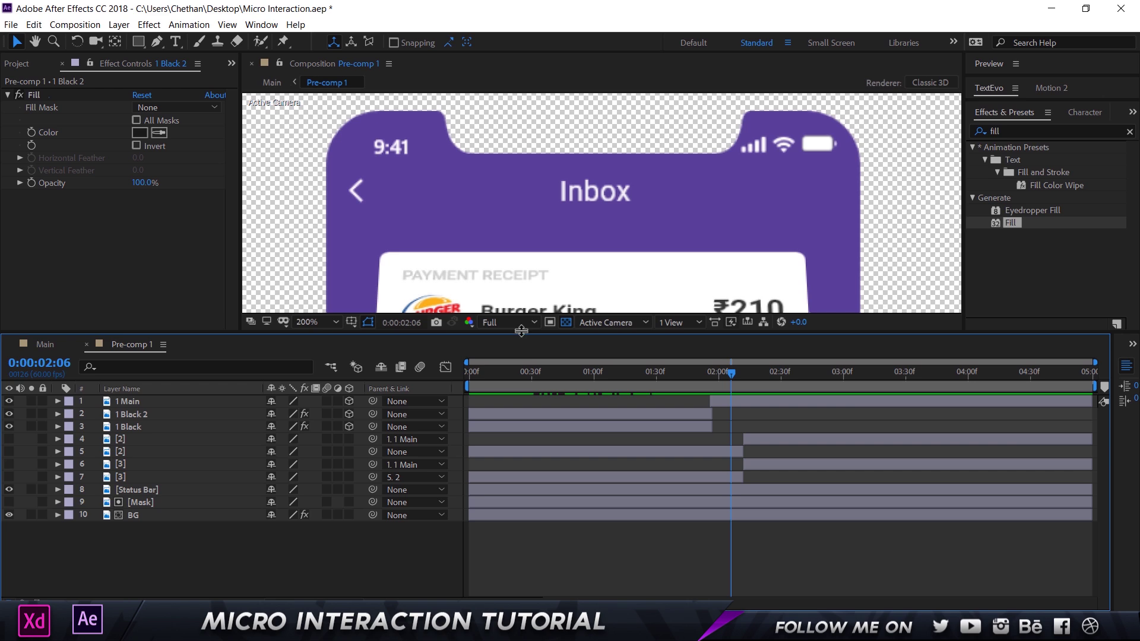
{"action": "left_click_drag", "start_coordinate": [506, 333], "coordinate": [529, 404]}
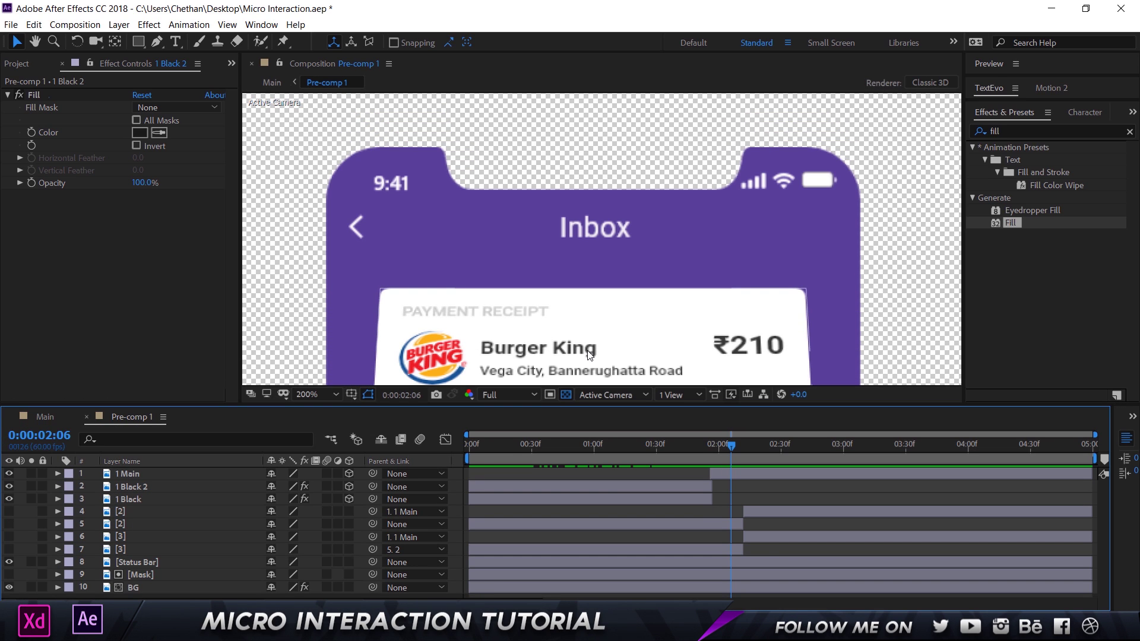
{"action": "key", "text": "shift+slash"}
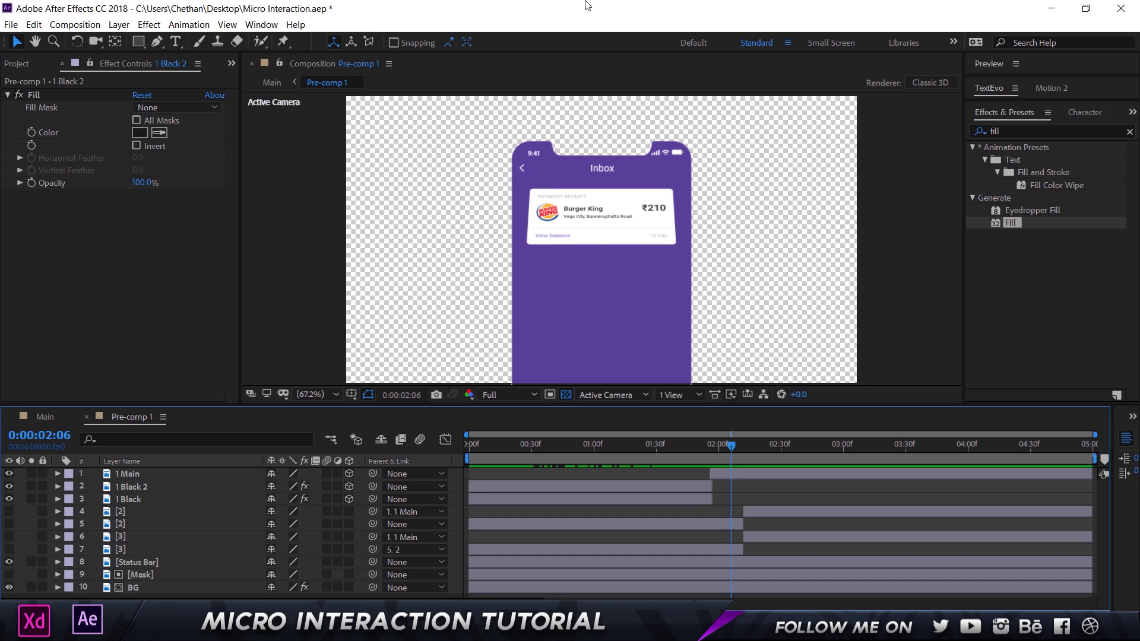
{"action": "left_click_drag", "start_coordinate": [731, 446], "coordinate": [831, 451]}
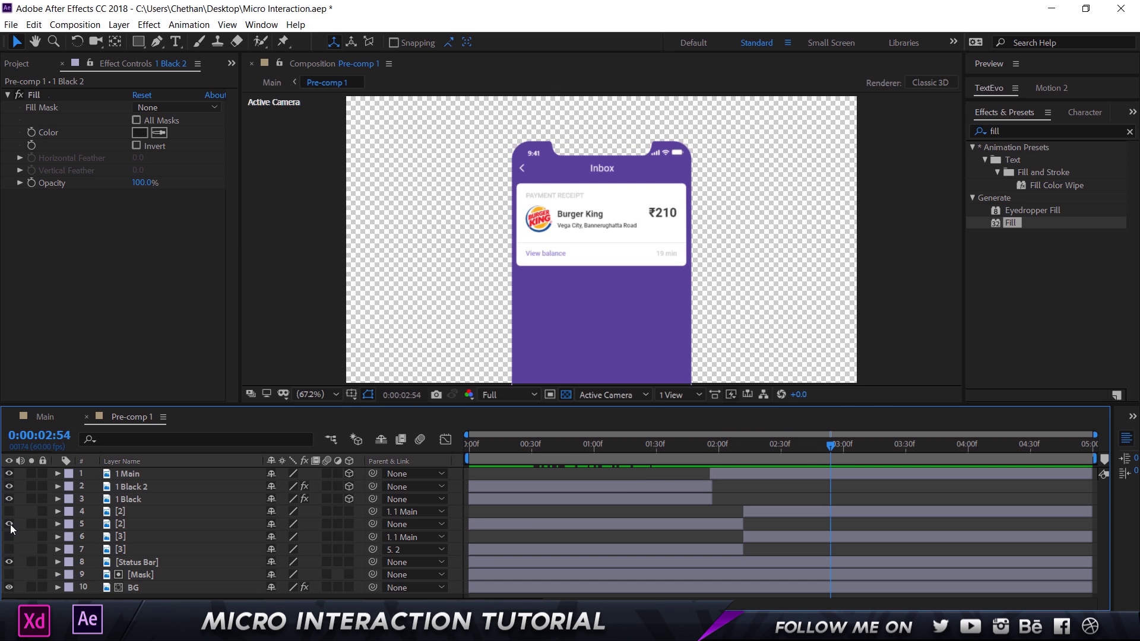
Make layers 5 [2] and 7 [3] visible and reveal their keyframes in an enlarged timeline
{"action": "left_click", "coordinate": [9, 551]}
{"action": "left_click", "coordinate": [126, 550]}
{"action": "left_click", "coordinate": [127, 524], "text": "ctrl"}
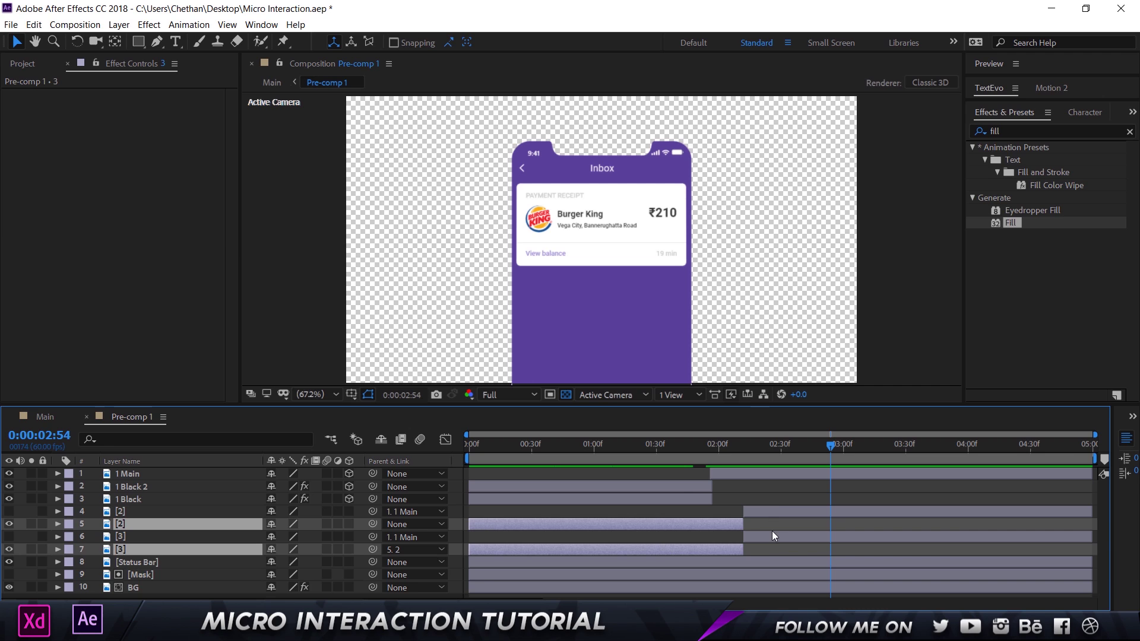
{"action": "left_click_drag", "start_coordinate": [507, 447], "coordinate": [543, 447]}
{"action": "key", "text": "u"}
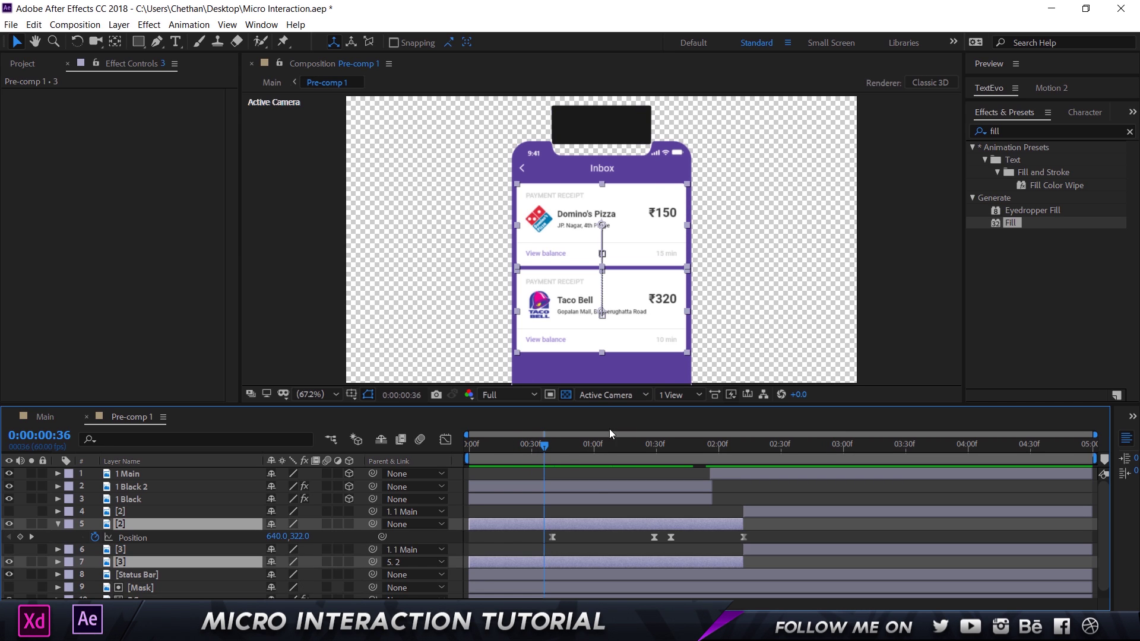
{"action": "left_click_drag", "start_coordinate": [618, 407], "coordinate": [619, 340]}
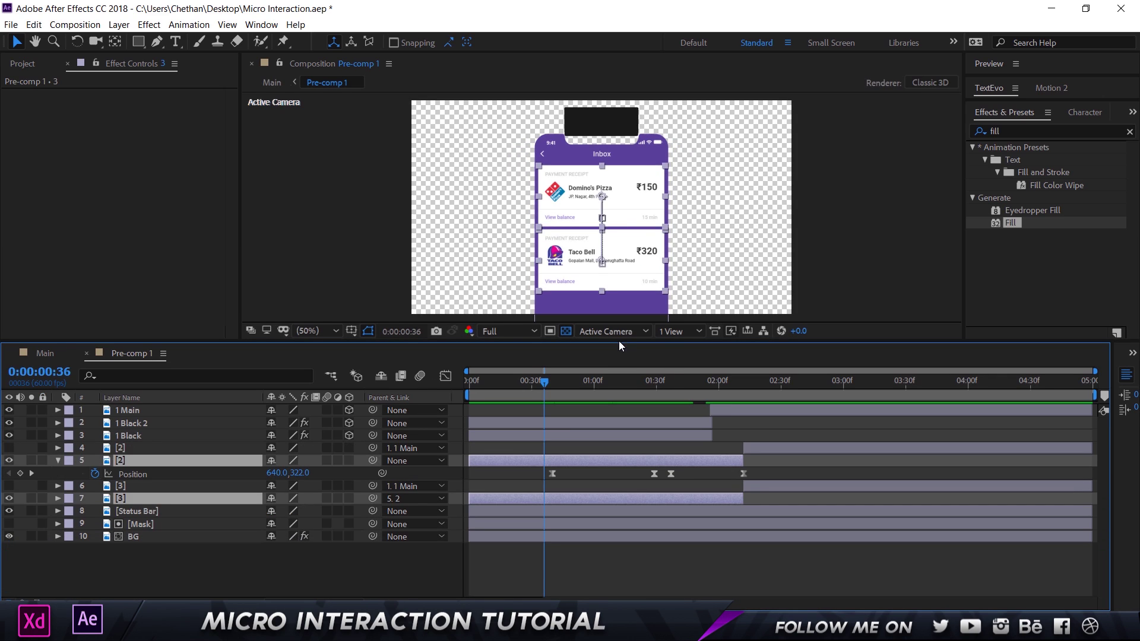
Examine layer 5 [2]'s Position keyframe at 0:00:00:40 and the parent link from layer 7 [3] to it
{"action": "left_click", "coordinate": [554, 380]}
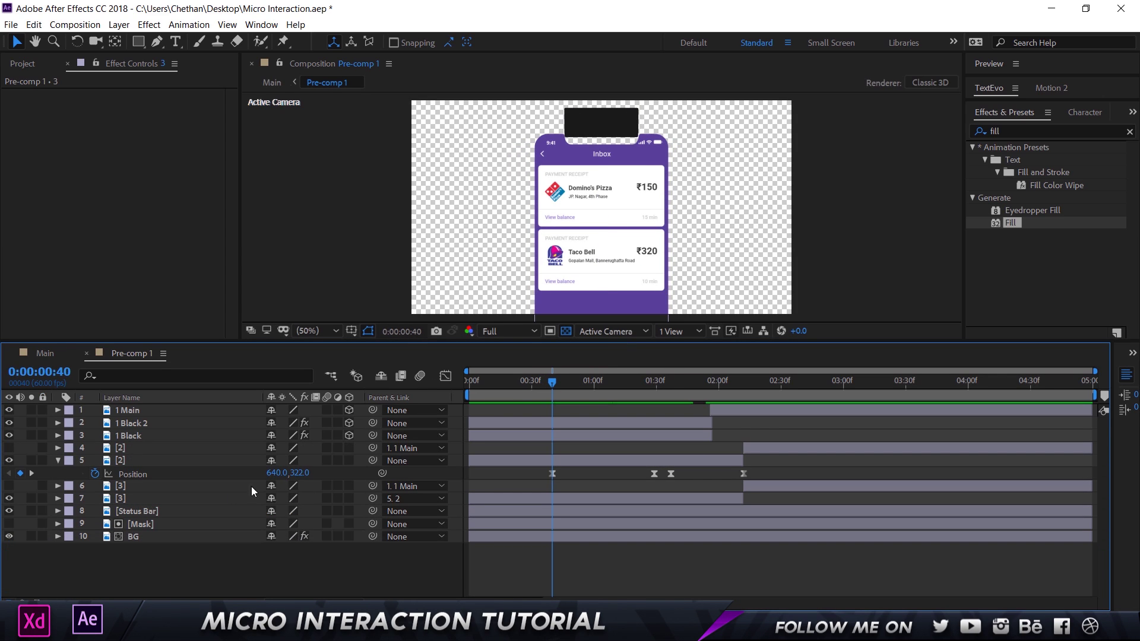
{"action": "left_click", "coordinate": [126, 497]}
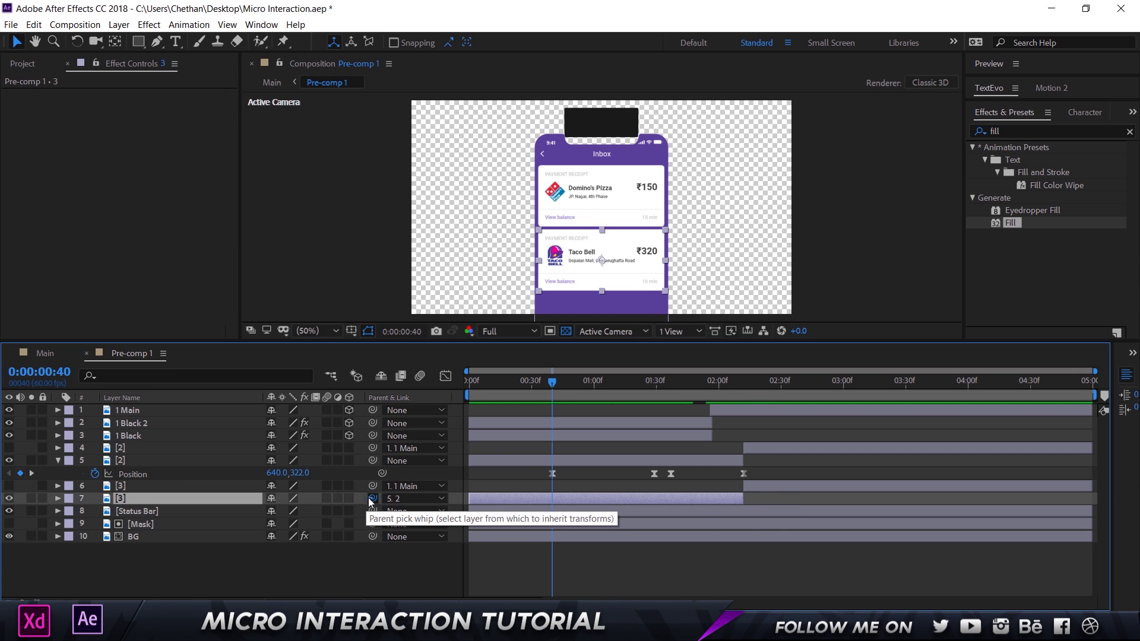
{"action": "left_click_drag", "start_coordinate": [371, 502], "coordinate": [402, 502]}
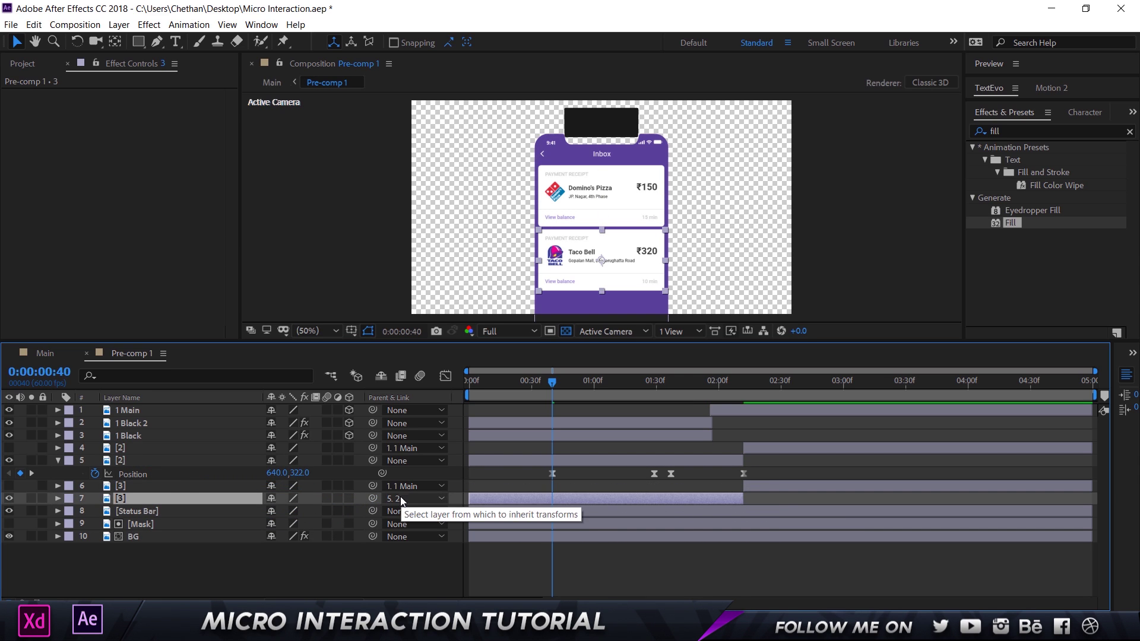
{"action": "left_click", "coordinate": [158, 461]}
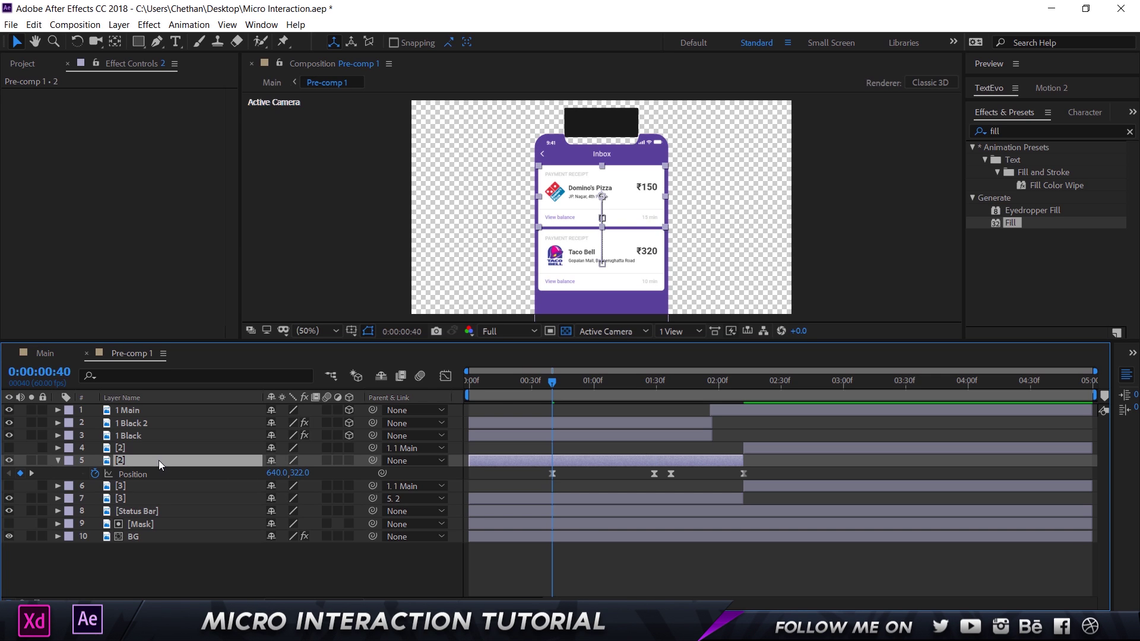
Preview how the Domino's Pizza and Taco Bell cards slide down with the folding black card
{"action": "left_click_drag", "start_coordinate": [534, 383], "coordinate": [471, 384]}
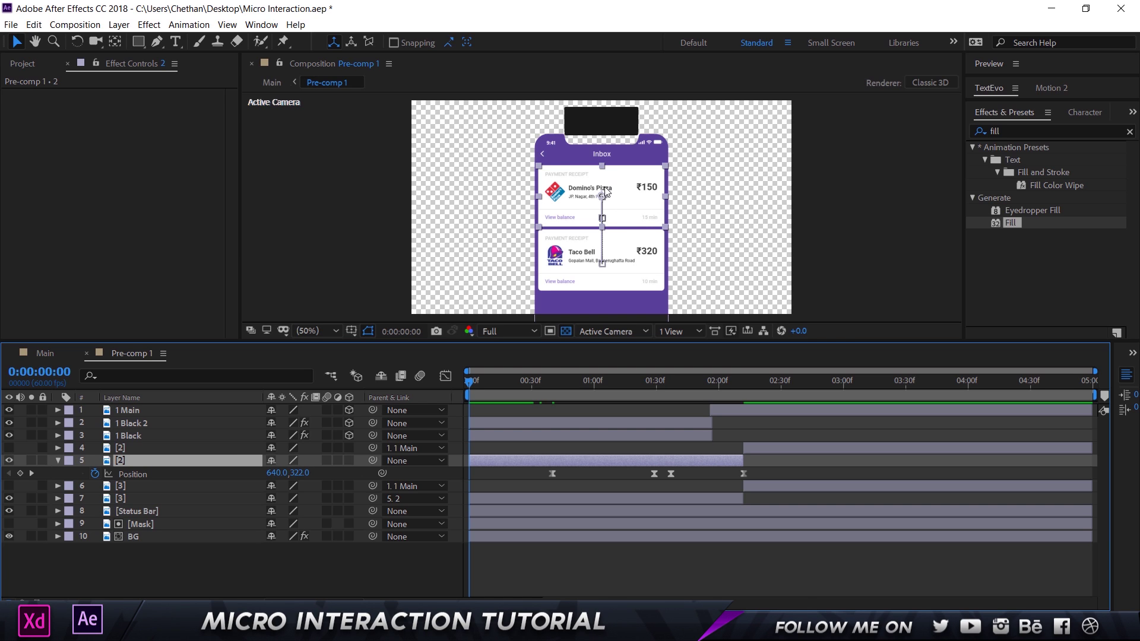
{"action": "left_click_drag", "start_coordinate": [483, 393], "coordinate": [675, 397]}
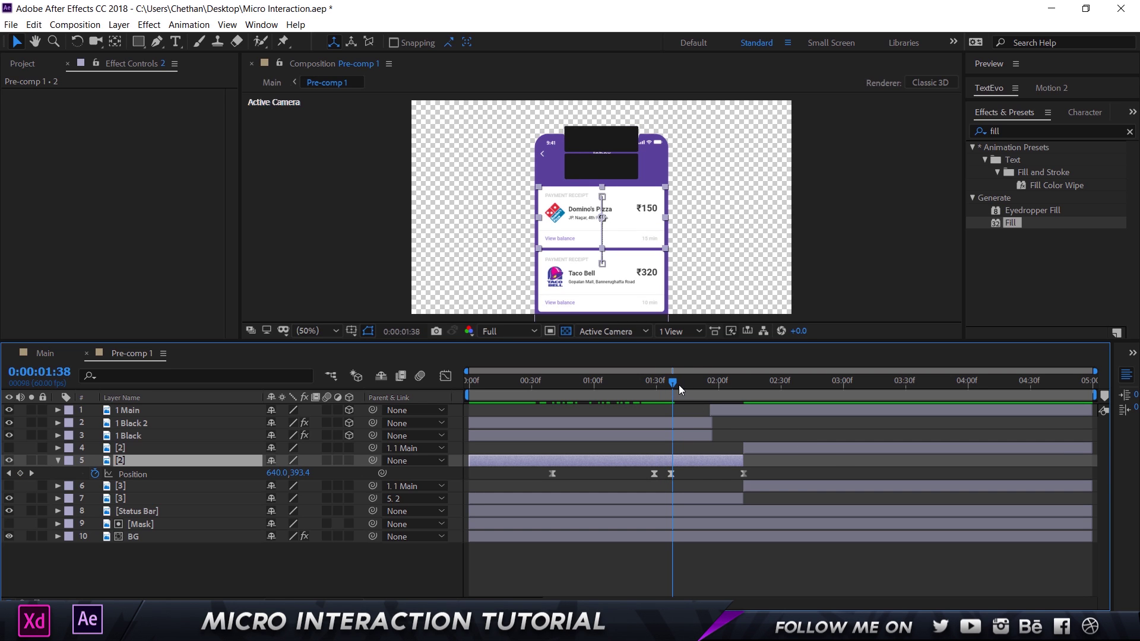
{"action": "left_click_drag", "start_coordinate": [679, 389], "coordinate": [711, 390]}
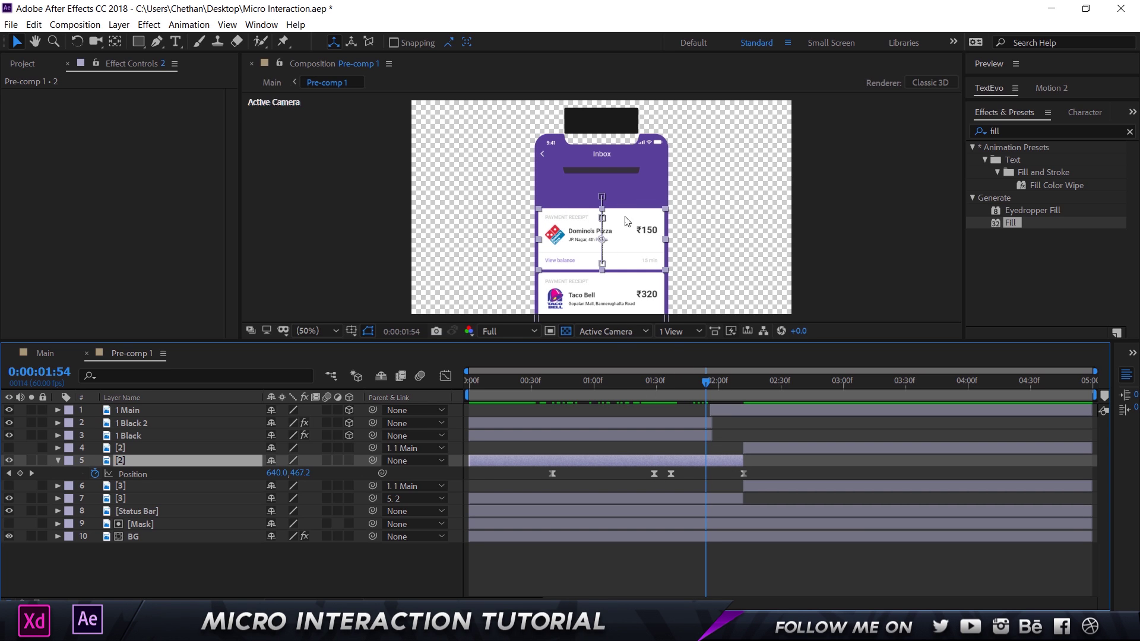
{"action": "left_click", "coordinate": [595, 381]}
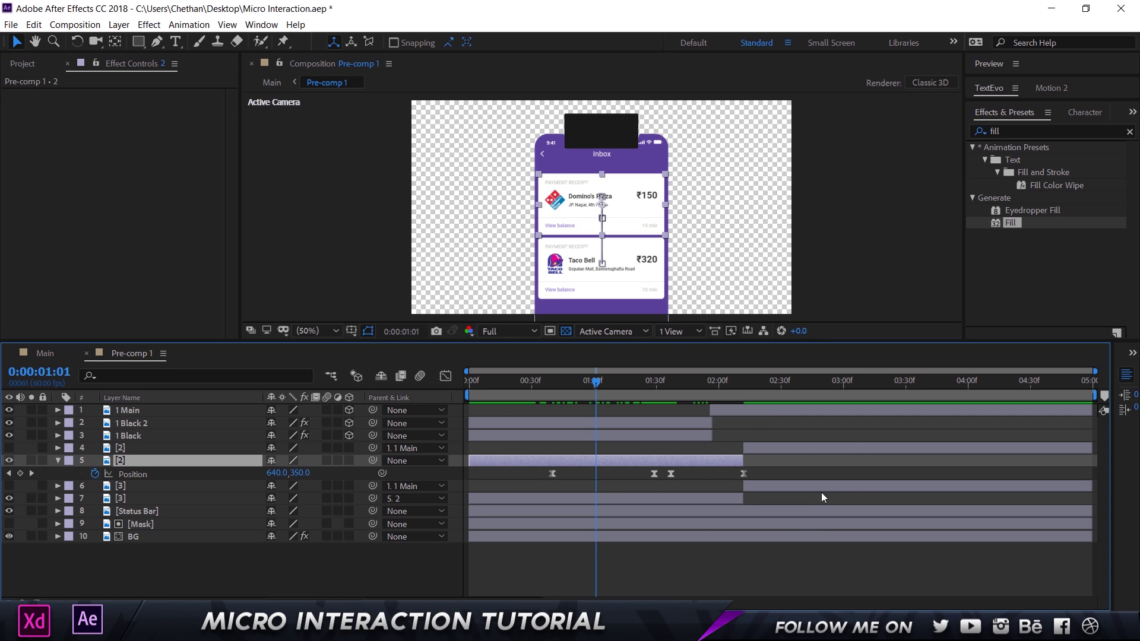
{"action": "left_click", "coordinate": [794, 553]}
{"action": "key", "text": "space"}
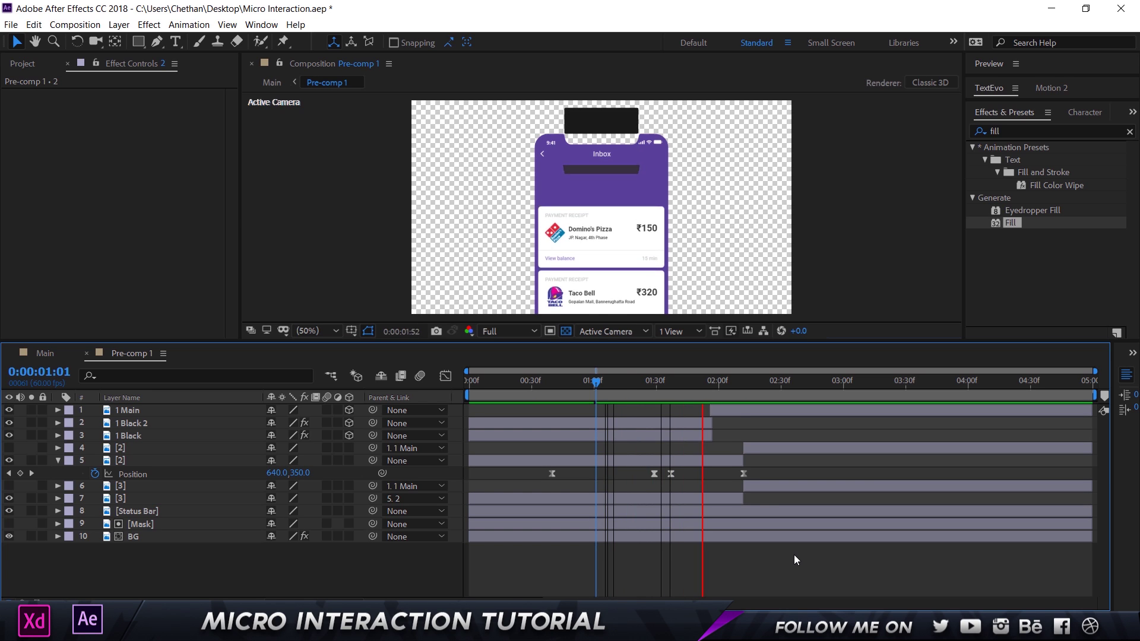
{"action": "key", "text": "space"}
Compare the cards around 0:00:02:12, make layers 4 [2] and 6 [3] visible, and check them up to 0:00:02:39
{"action": "left_click_drag", "start_coordinate": [621, 380], "coordinate": [744, 398]}
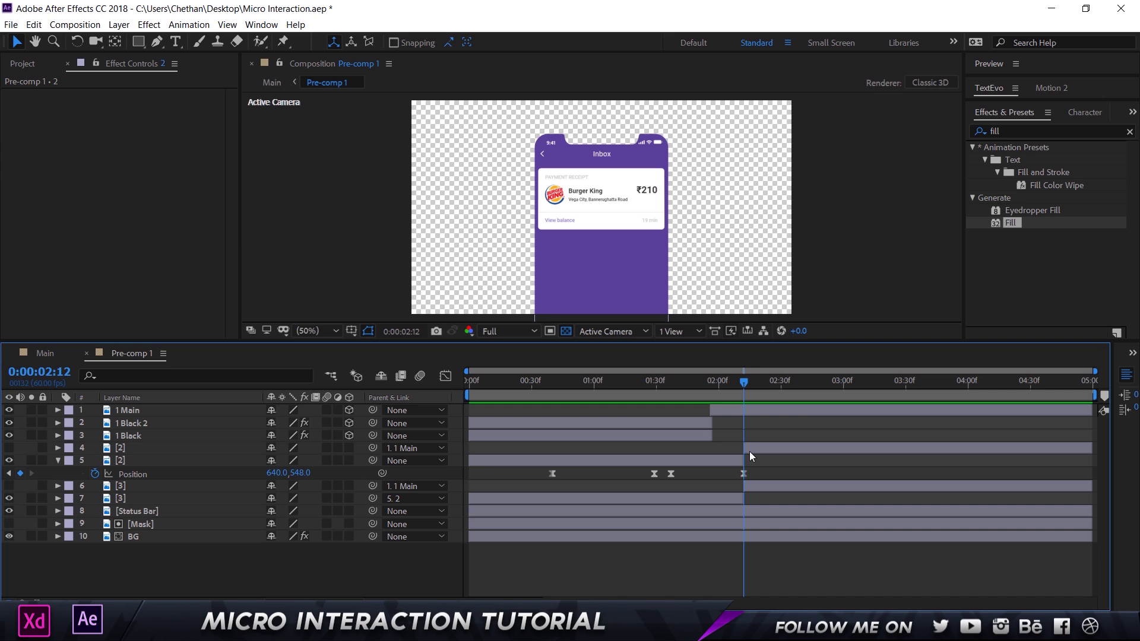
{"action": "key", "text": "Page_Up"}
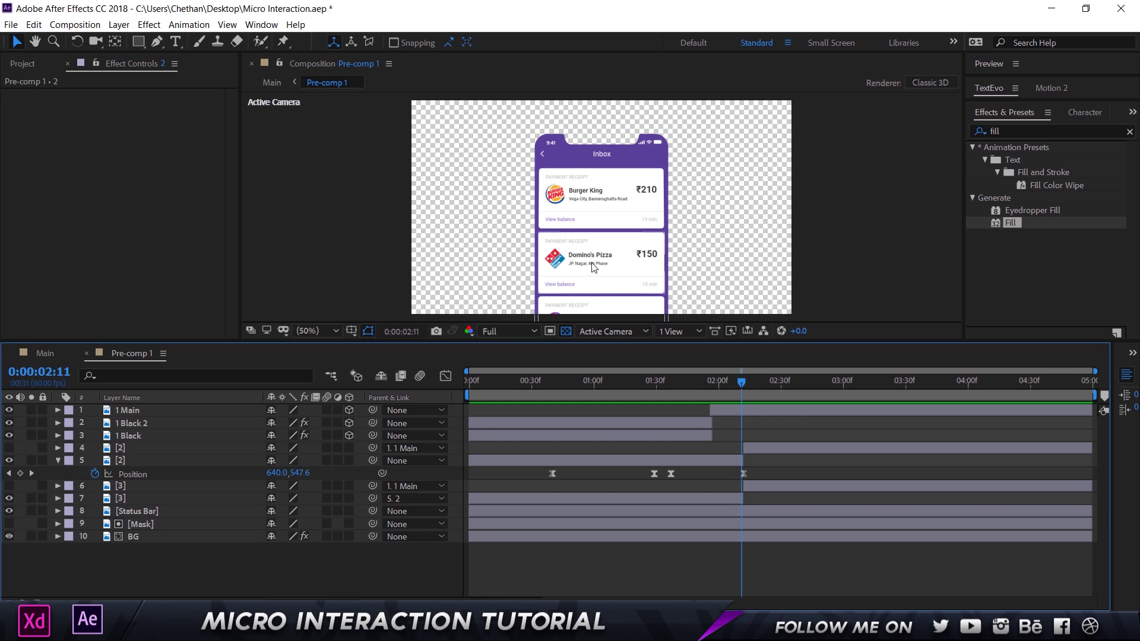
{"action": "left_click", "coordinate": [458, 461]}
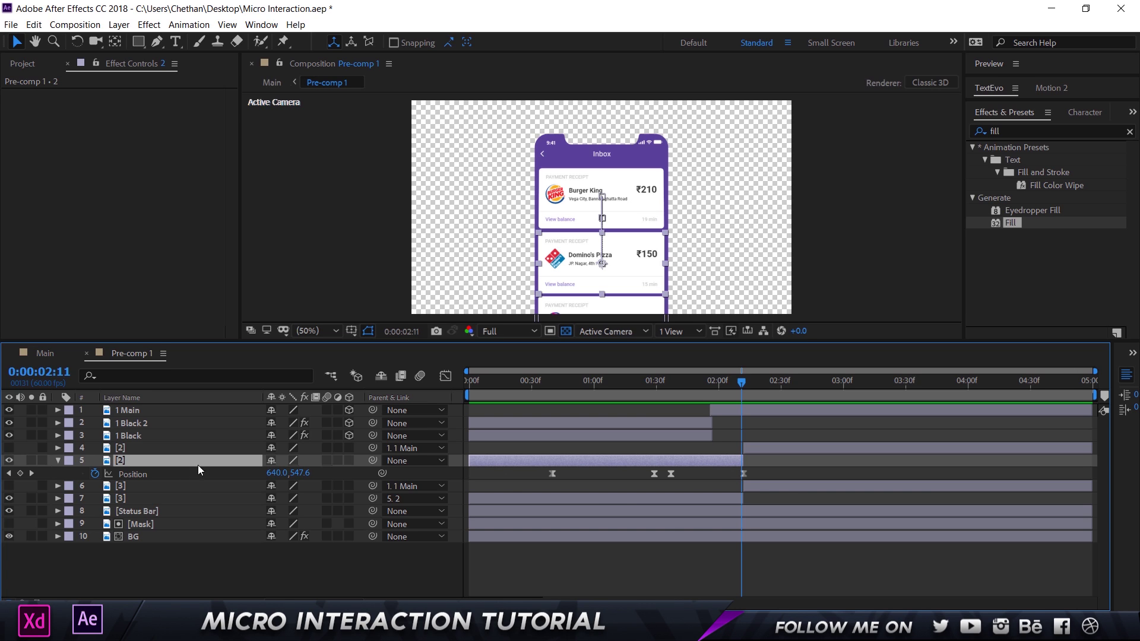
{"action": "left_click", "coordinate": [776, 445]}
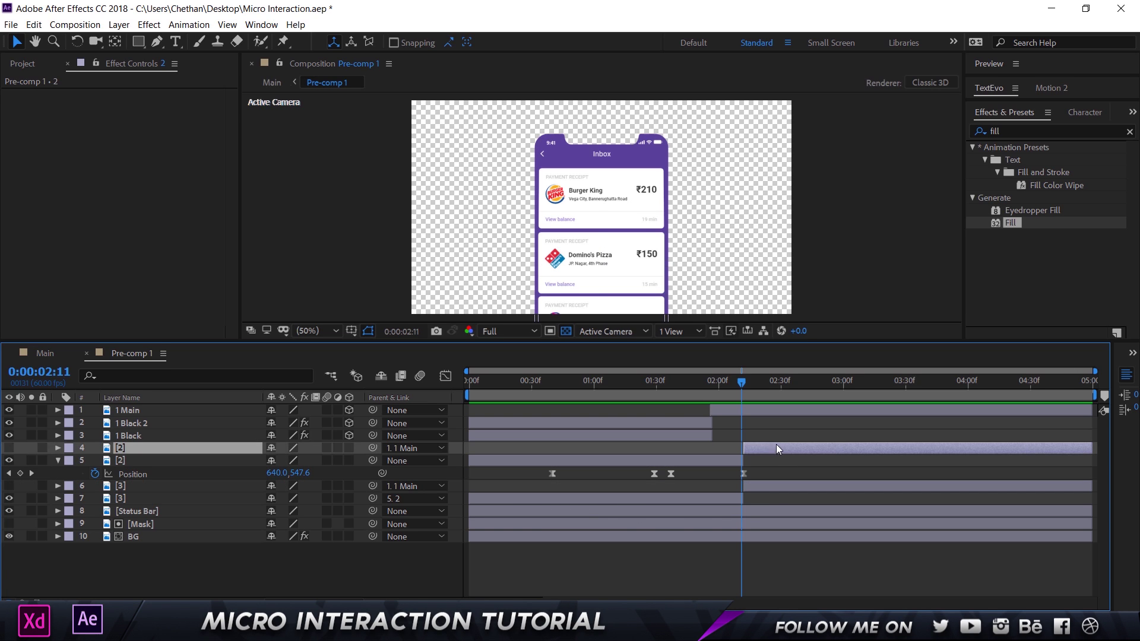
{"action": "left_click", "coordinate": [142, 487], "text": "ctrl"}
{"action": "left_click", "coordinate": [9, 486]}
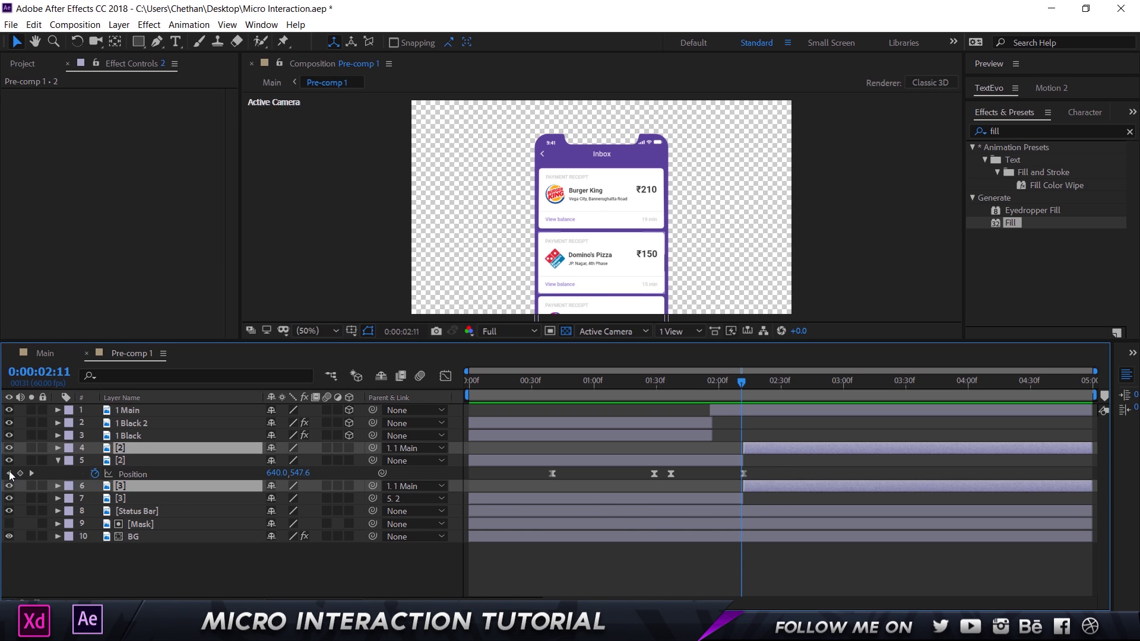
{"action": "left_click", "coordinate": [9, 448]}
{"action": "left_click_drag", "start_coordinate": [743, 381], "coordinate": [799, 382]}
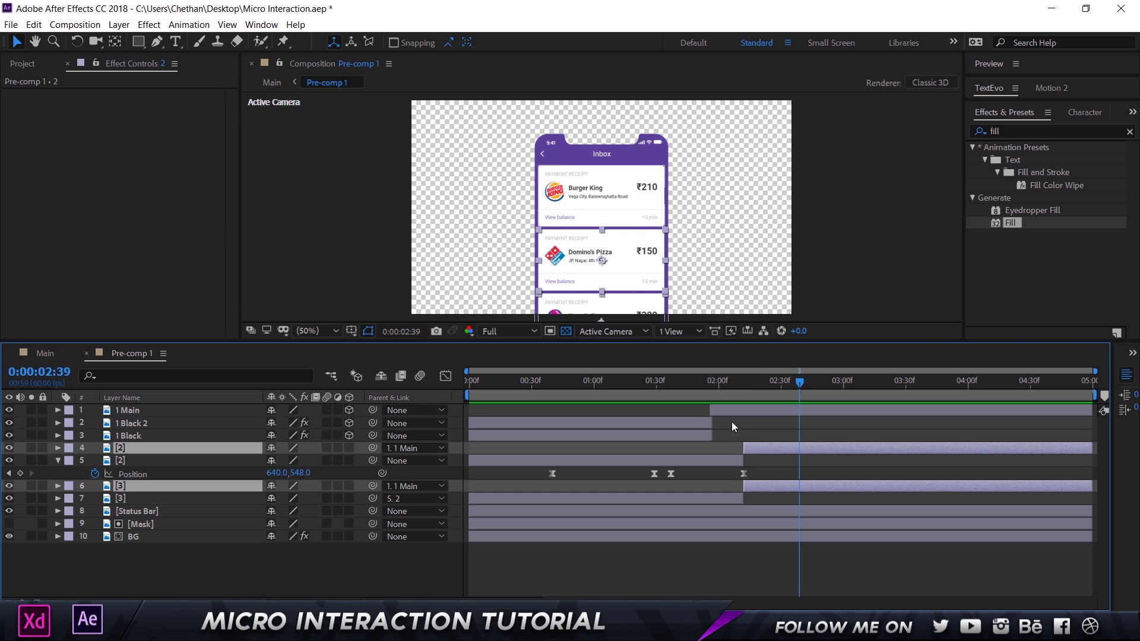
Examine the parent links of layers 4 [2] and 6 [3] to 1 Main around 0:00:02:13
{"action": "left_click", "coordinate": [136, 461]}
{"action": "left_click", "coordinate": [135, 498]}
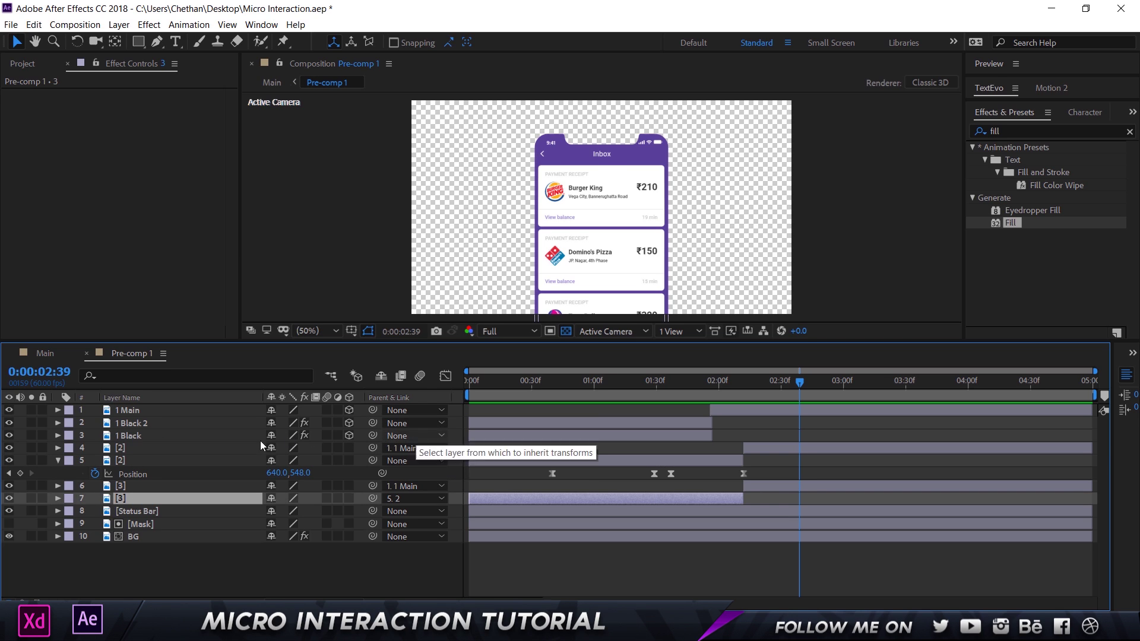
{"action": "left_click", "coordinate": [148, 410]}
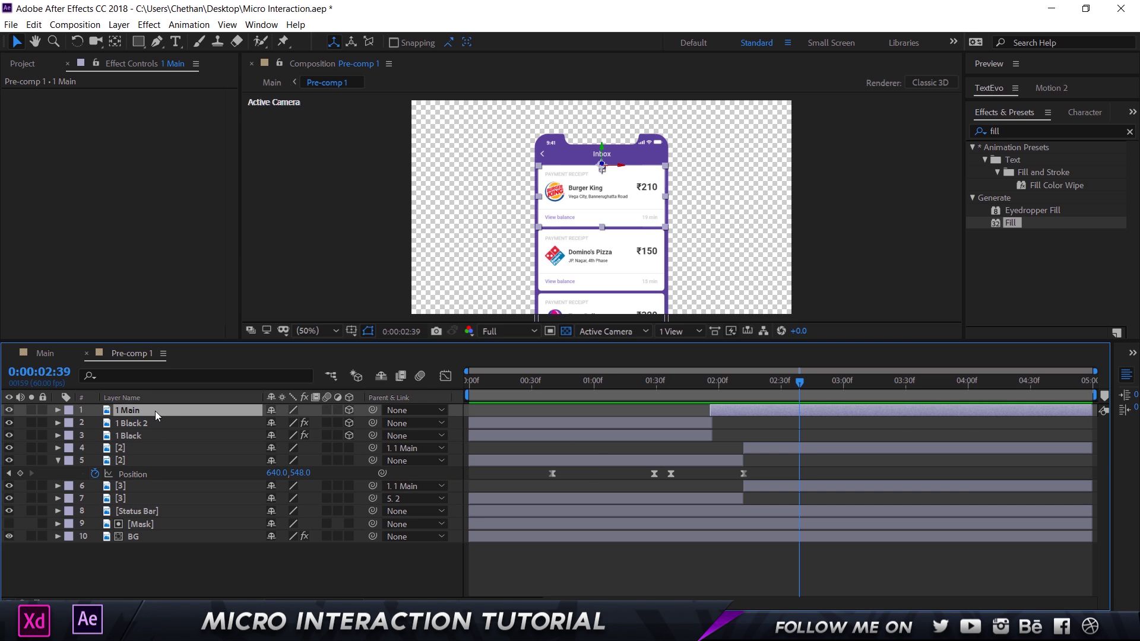
{"action": "left_click", "coordinate": [401, 448]}
{"action": "left_click", "coordinate": [425, 305]}
{"action": "left_click", "coordinate": [413, 486]}
{"action": "left_click", "coordinate": [746, 393]}
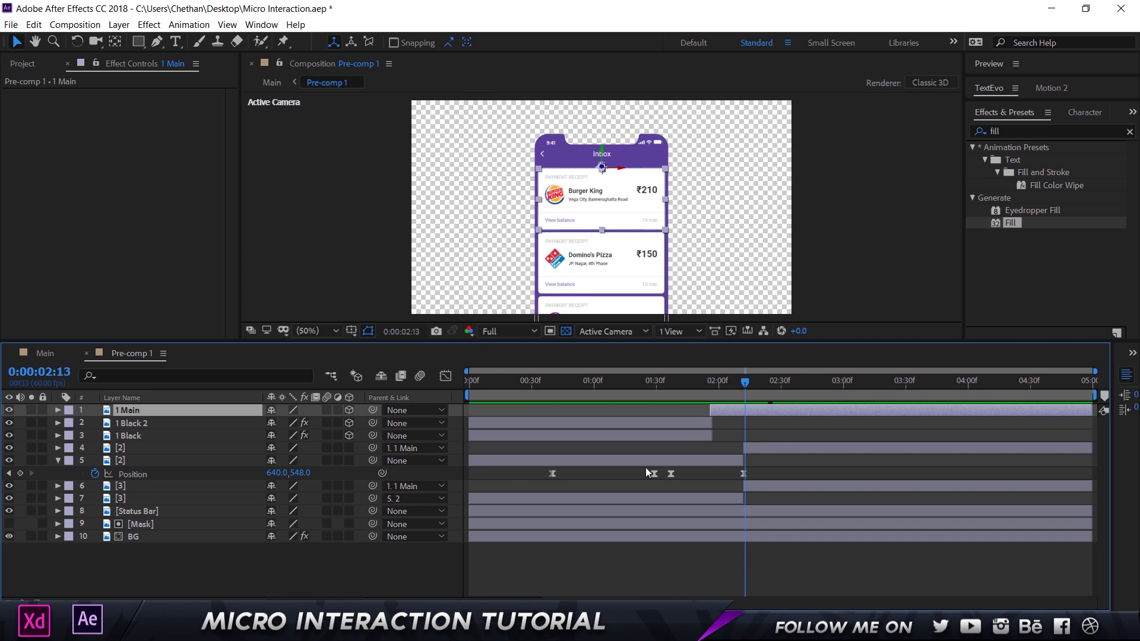
{"action": "left_click", "coordinate": [405, 451]}
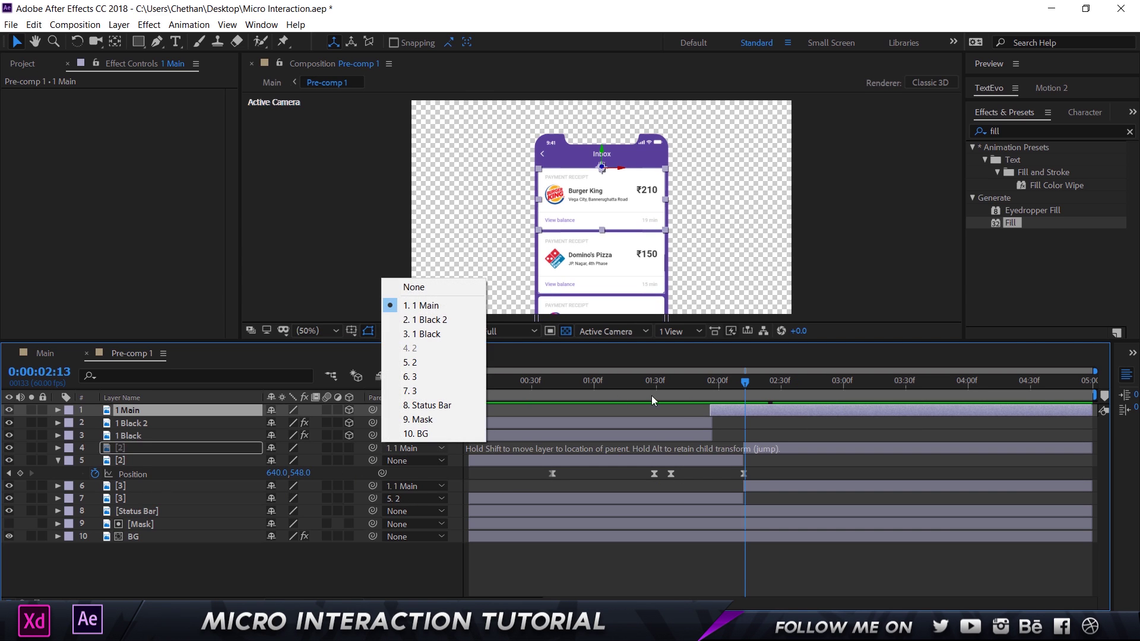
{"action": "left_click", "coordinate": [750, 384]}
Preview up close how the parented cards follow 1 Main from 0:00:02:15 to 0:00:03:04
{"action": "left_click", "coordinate": [750, 381]}
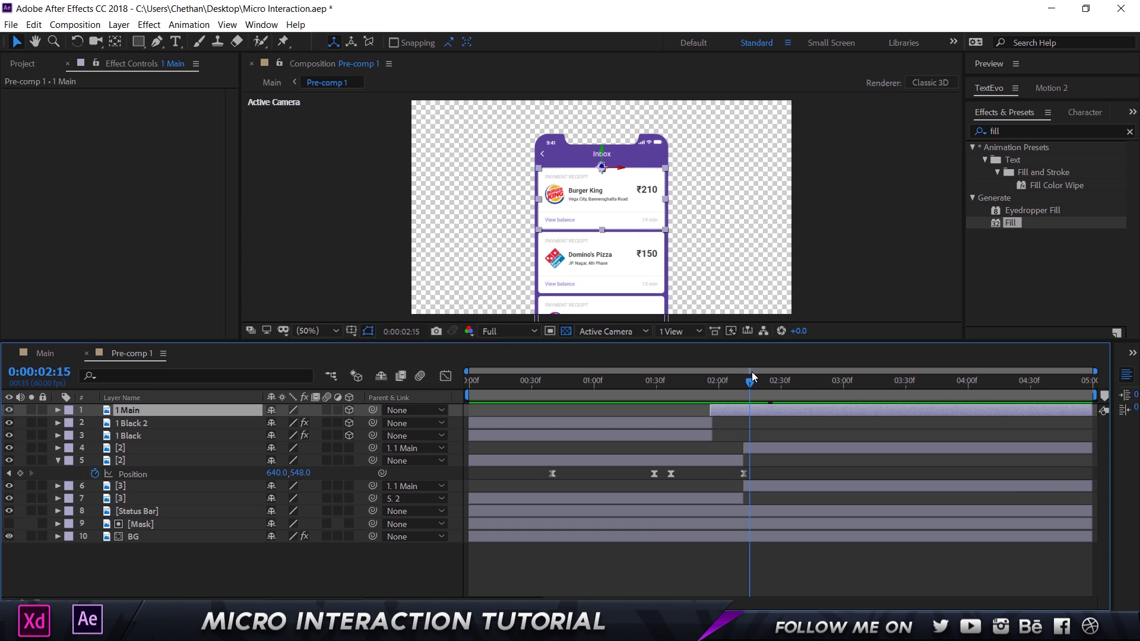
{"action": "left_click_drag", "start_coordinate": [750, 382], "coordinate": [772, 383]}
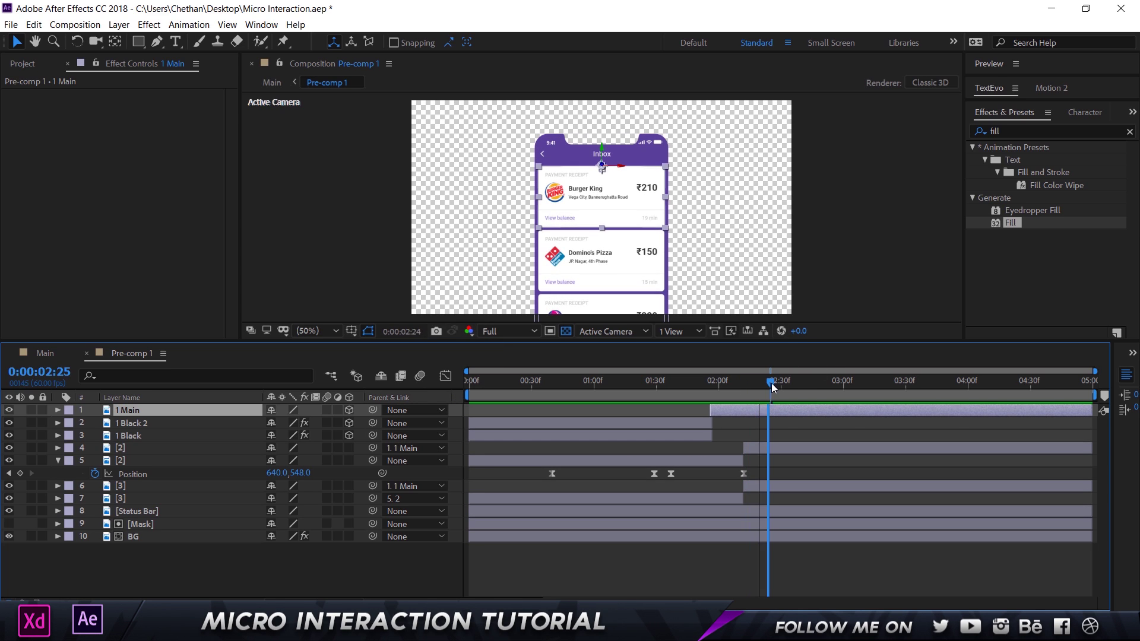
{"action": "scroll", "coordinate": [580, 138], "scroll_direction": "up", "scroll_amount": 4}
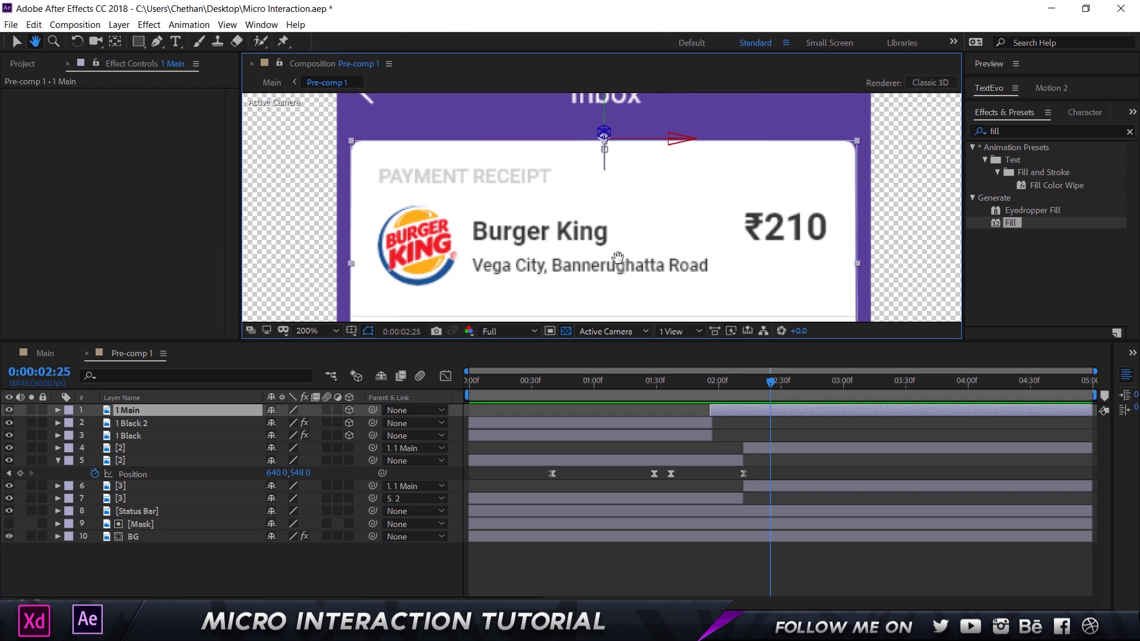
{"action": "left_click_drag", "start_coordinate": [743, 383], "coordinate": [760, 384]}
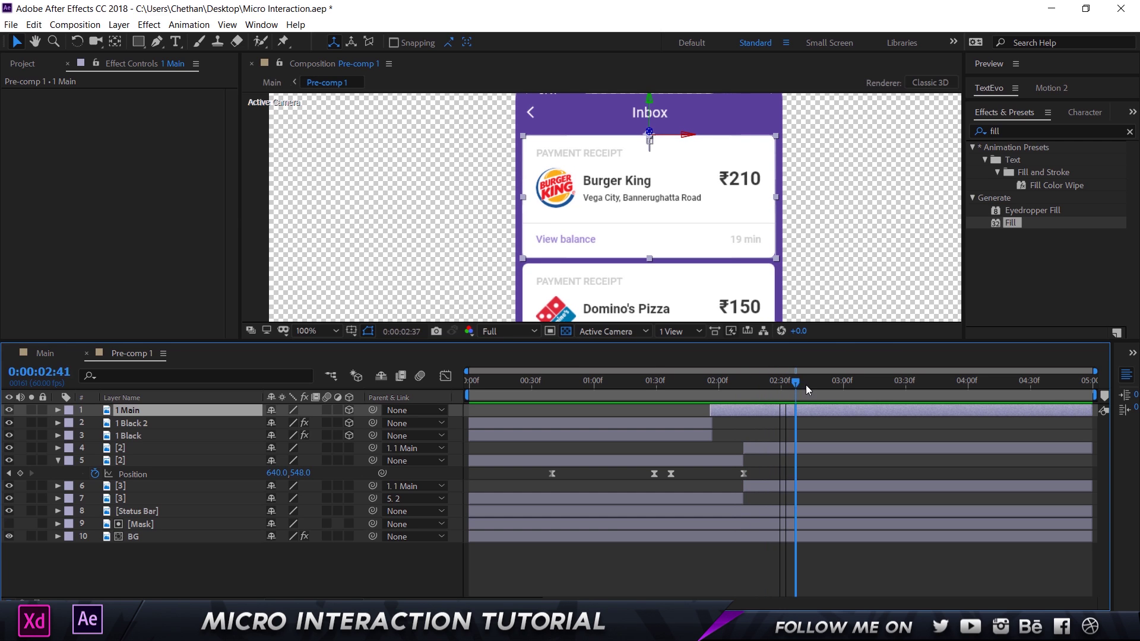
{"action": "key", "text": "space"}
{"action": "scroll", "coordinate": [515, 234], "scroll_direction": "down", "scroll_amount": 2}
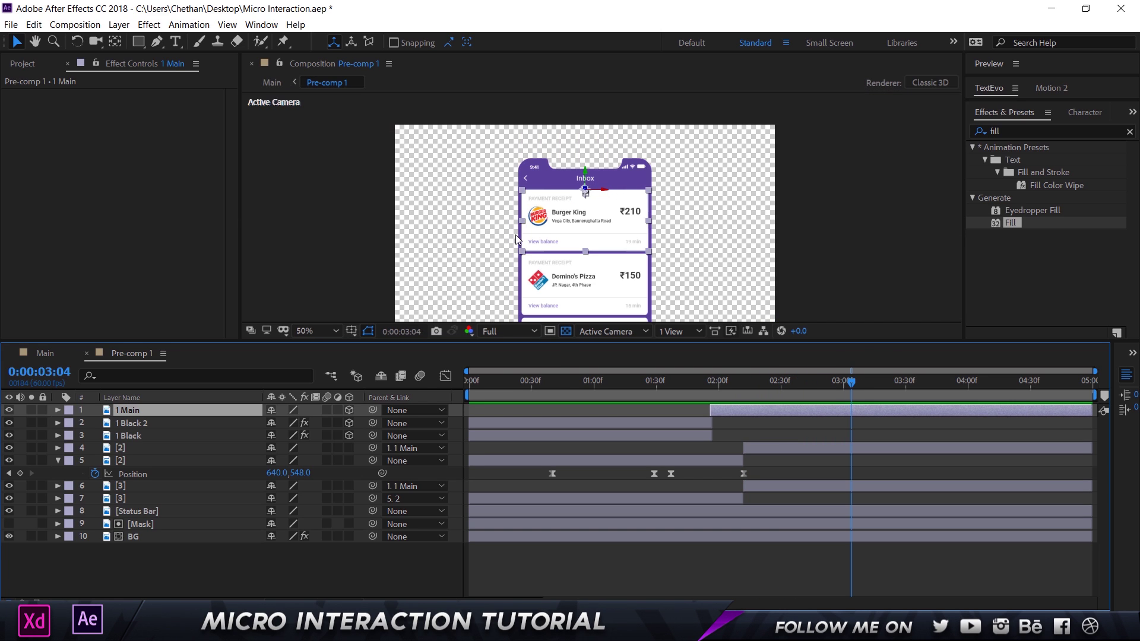
Preview the folding card animation in Pre-comp 1 from the start
{"action": "key", "text": "space"}
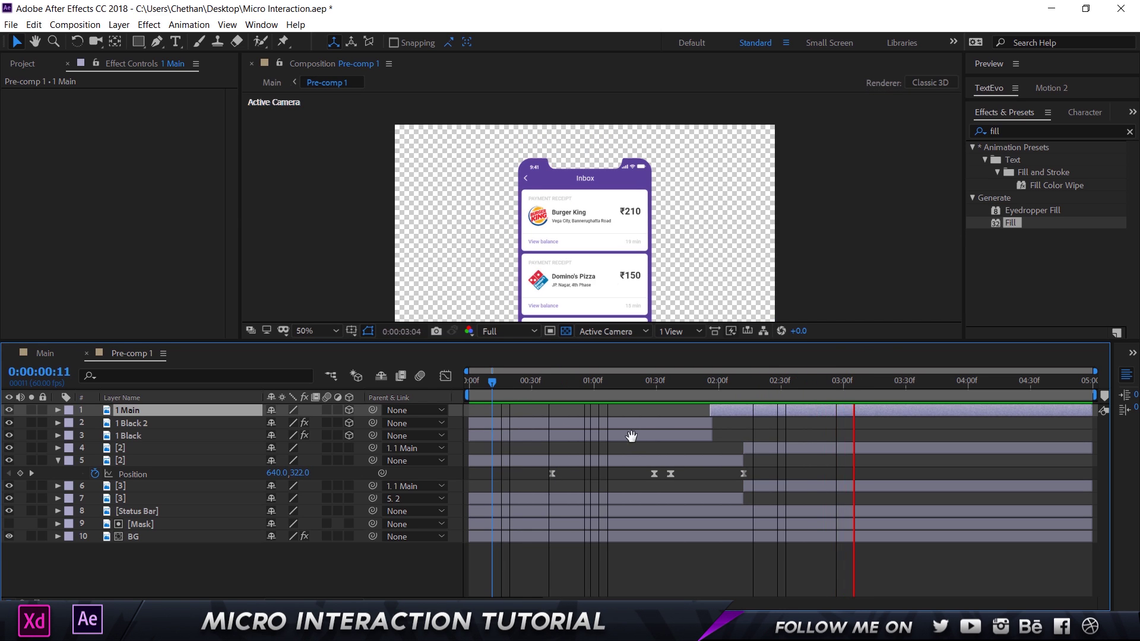
{"action": "key", "text": "space"}
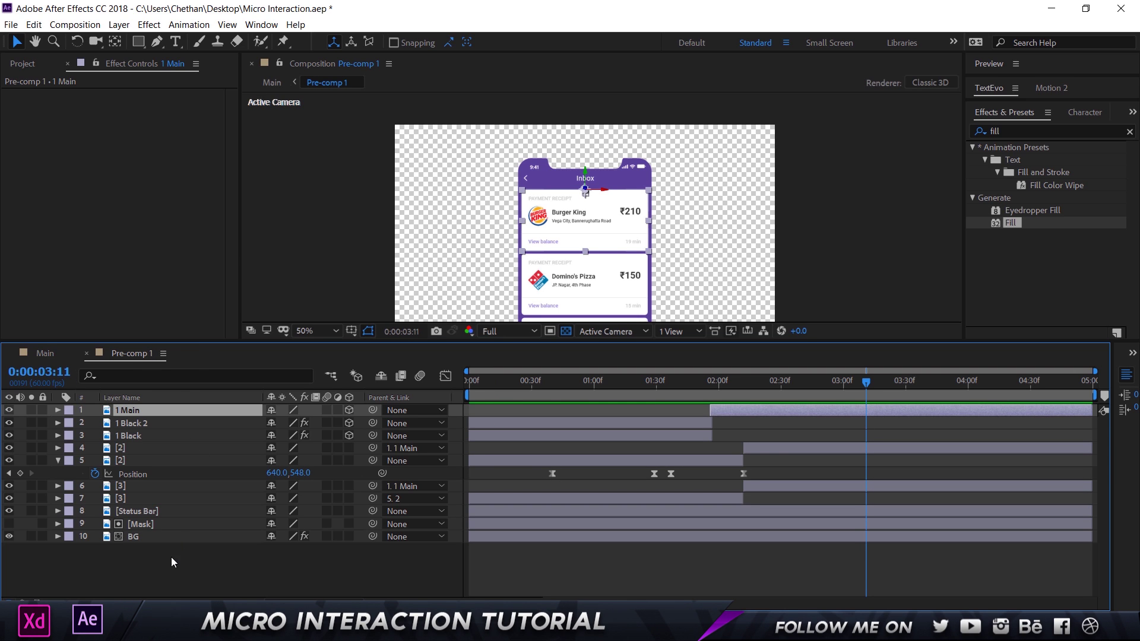
{"action": "left_click_drag", "start_coordinate": [171, 557], "coordinate": [179, 443]}
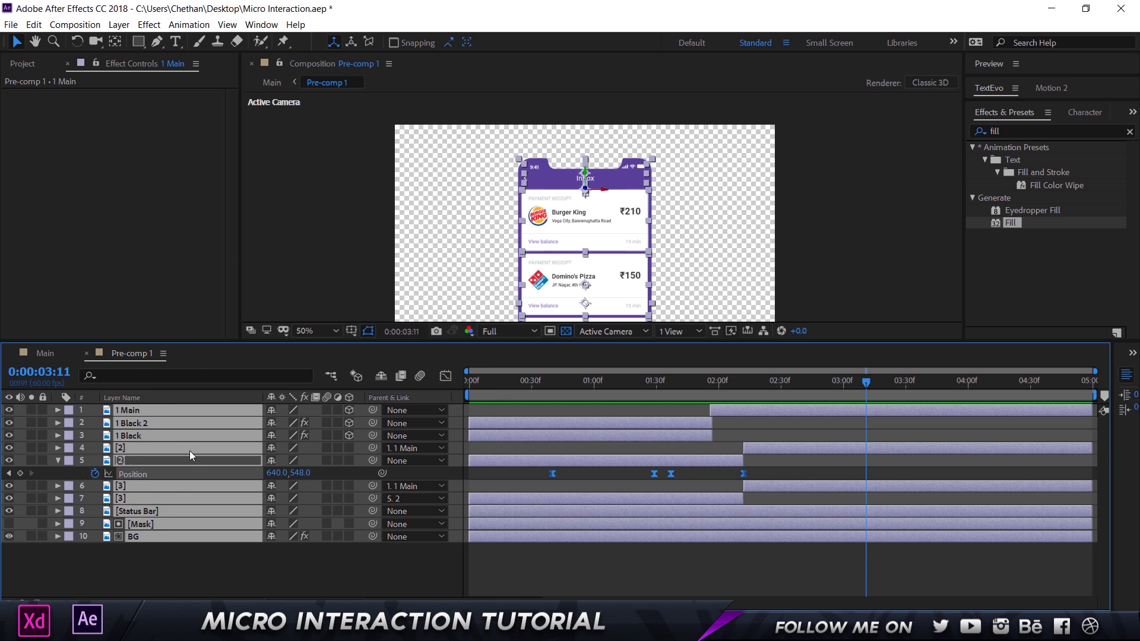
{"action": "left_click", "coordinate": [118, 25]}
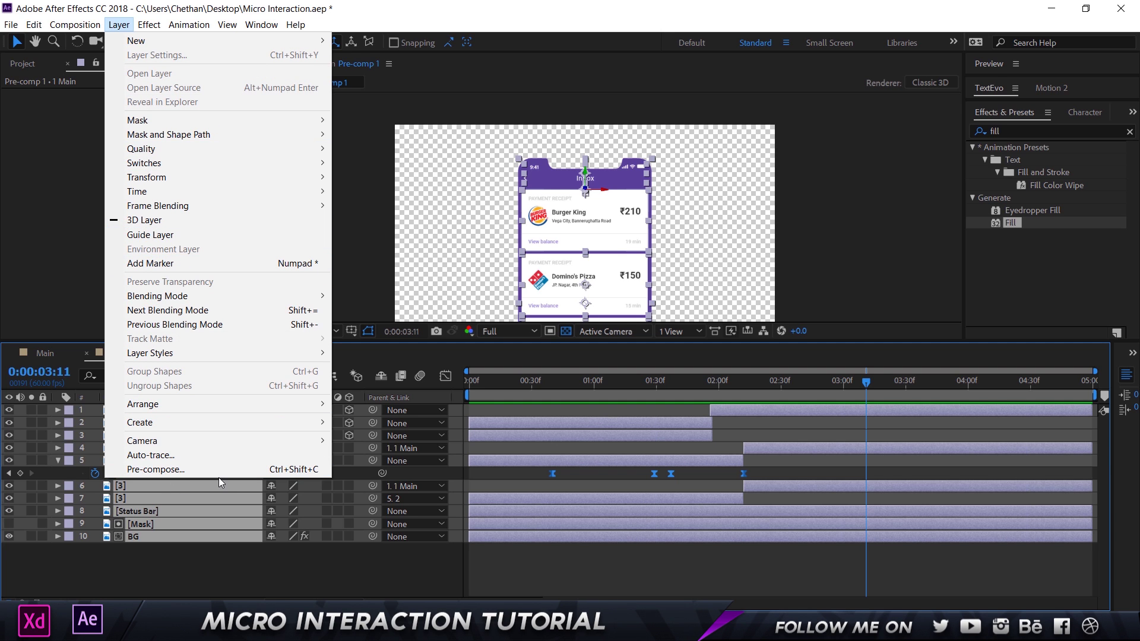
{"action": "left_click", "coordinate": [197, 470]}
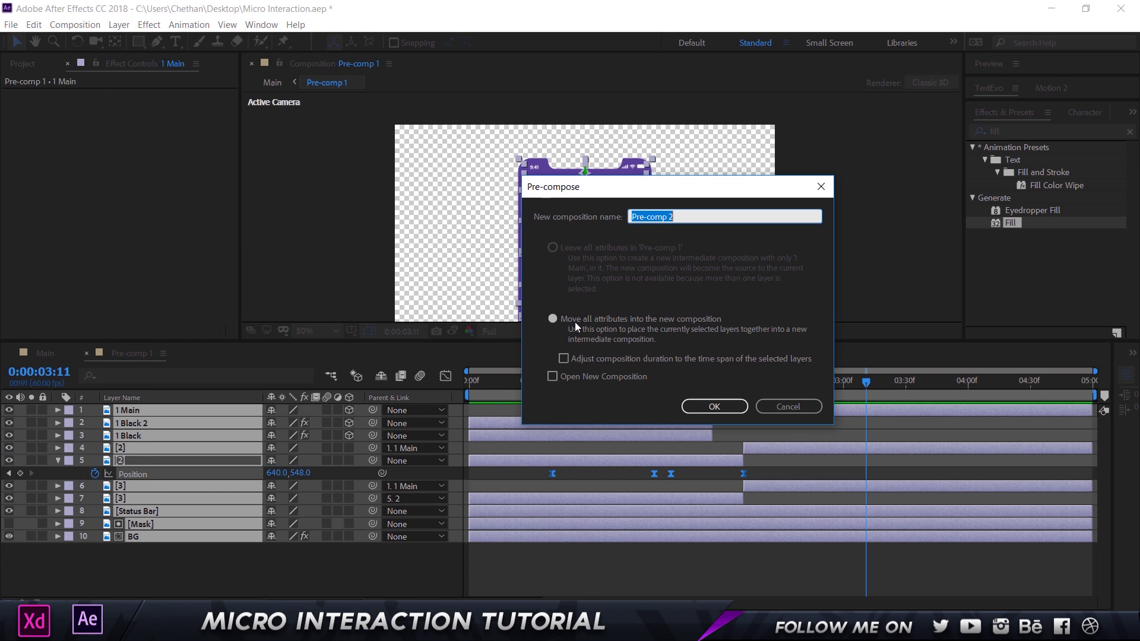
{"action": "left_click", "coordinate": [786, 408]}
Open the Main composition, make Adjustment Layer 1 with the RSMB effect visible, and preview the animation
{"action": "left_click", "coordinate": [37, 353]}
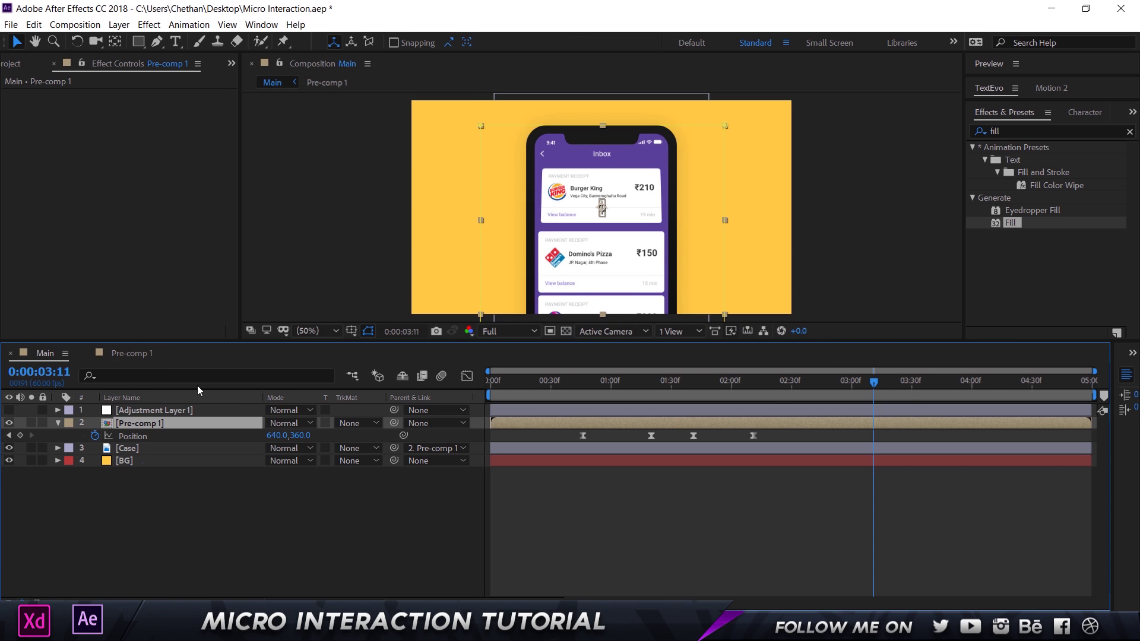
{"action": "left_click", "coordinate": [152, 411]}
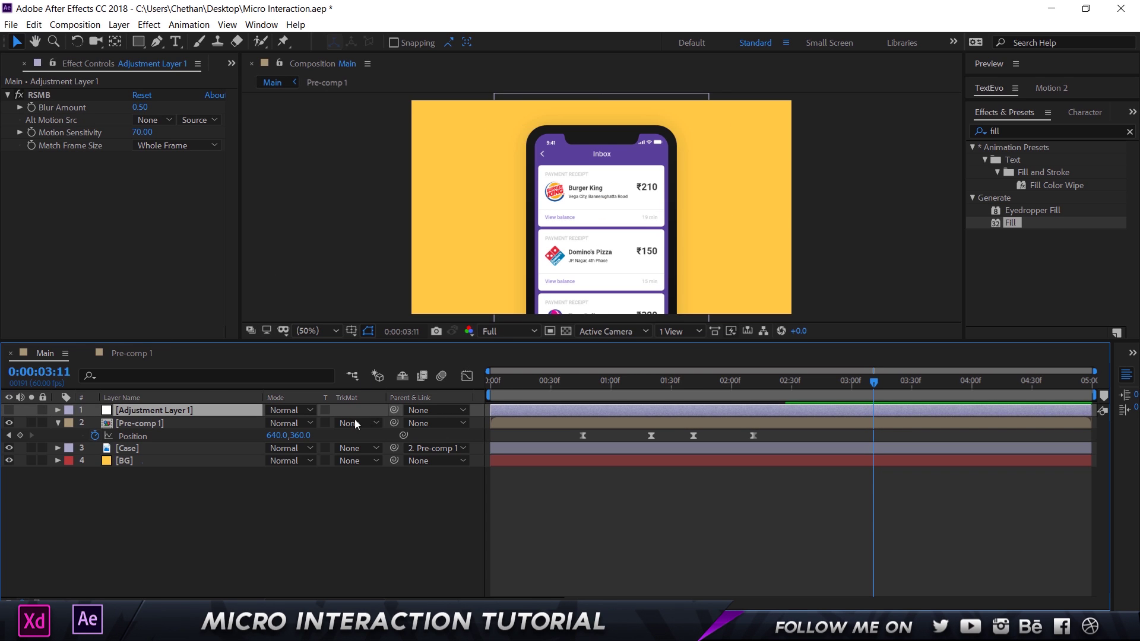
{"action": "left_click", "coordinate": [196, 426]}
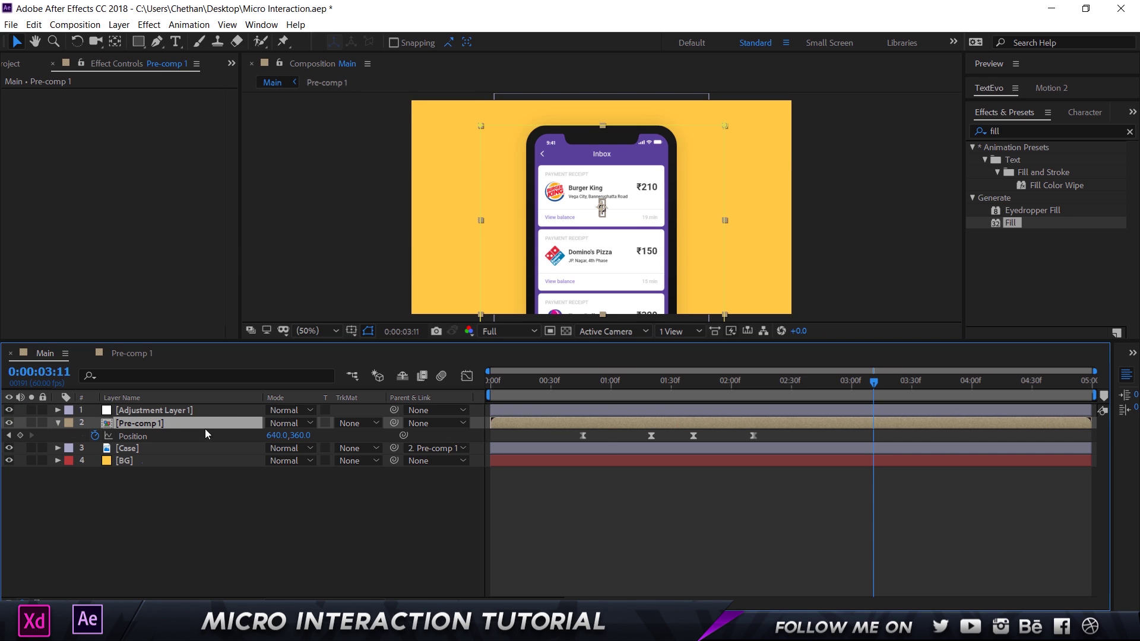
{"action": "key", "text": "space"}
Compare the Quarter and Third preview resolutions of the Main composition and set the resolution to Half
{"action": "left_click", "coordinate": [532, 331]}
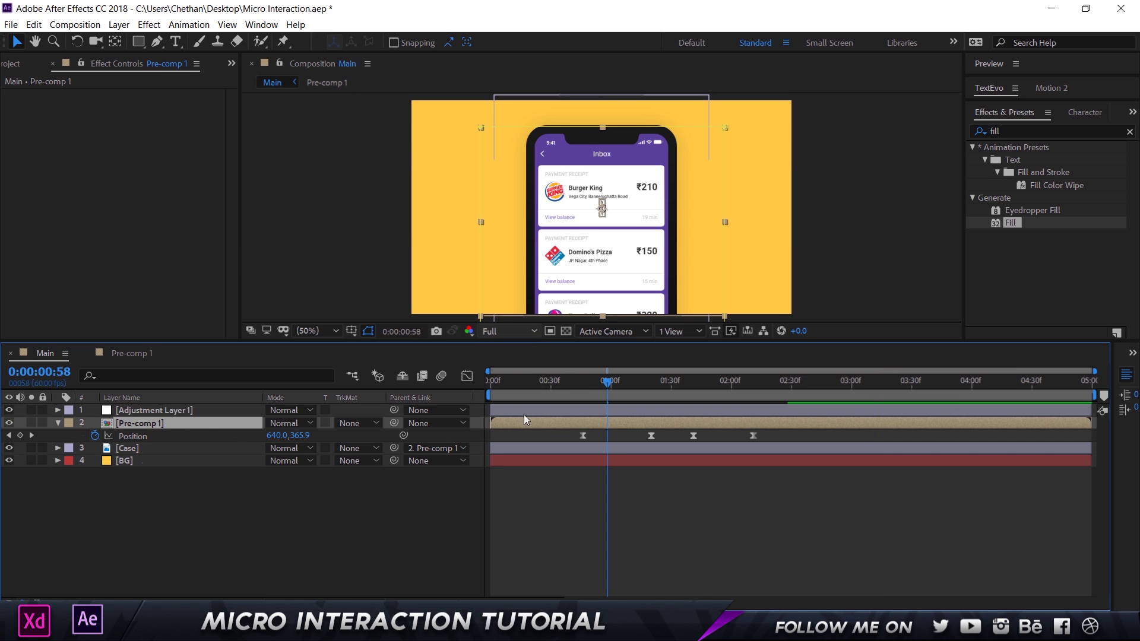
{"action": "left_click", "coordinate": [508, 404]}
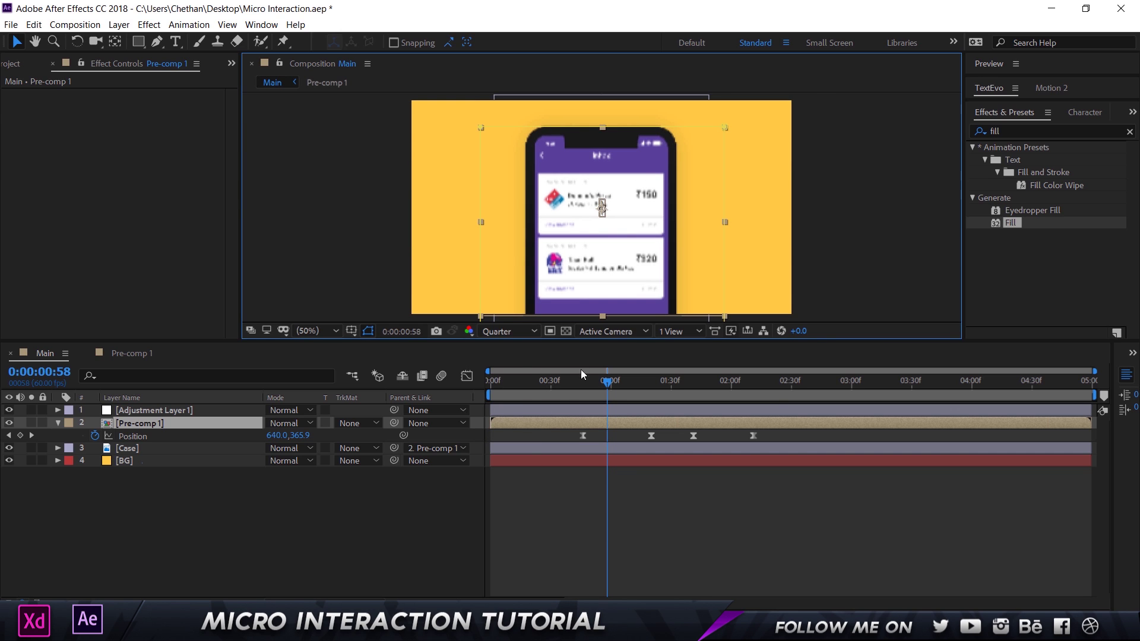
{"action": "left_click", "coordinate": [528, 331]}
{"action": "left_click", "coordinate": [517, 396]}
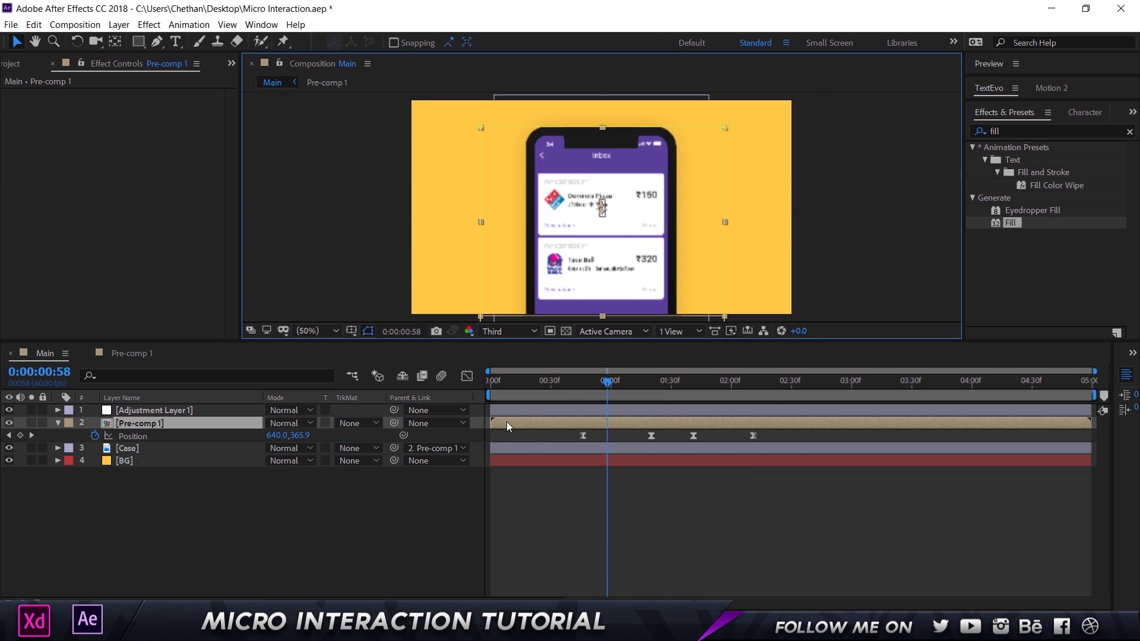
{"action": "left_click", "coordinate": [509, 330]}
{"action": "left_click", "coordinate": [514, 383]}
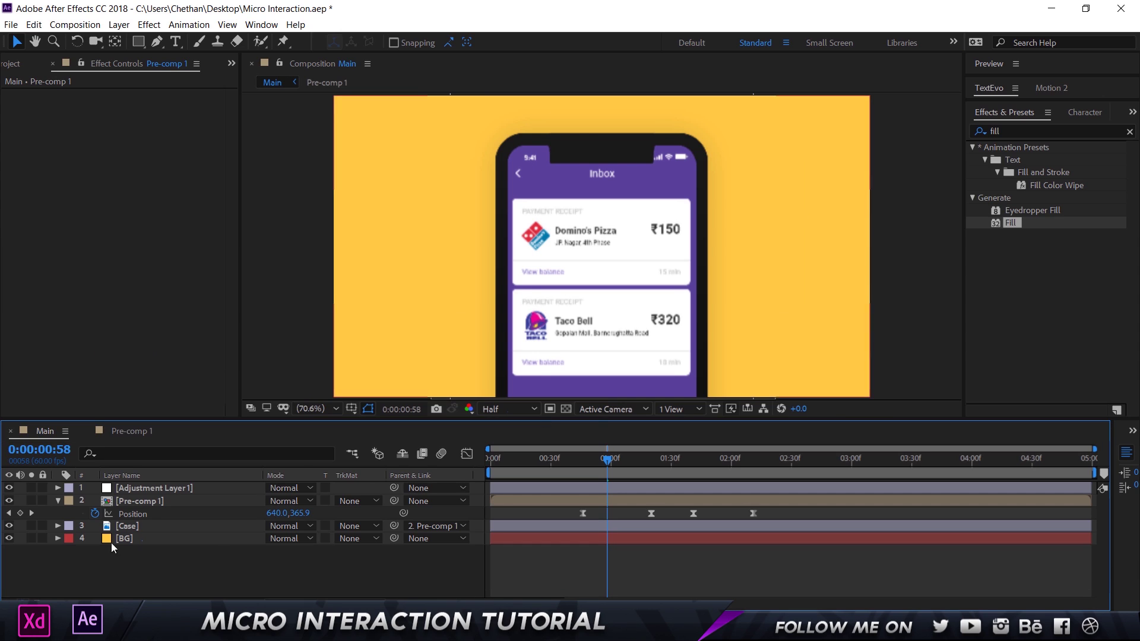
{"action": "left_click", "coordinate": [141, 501]}
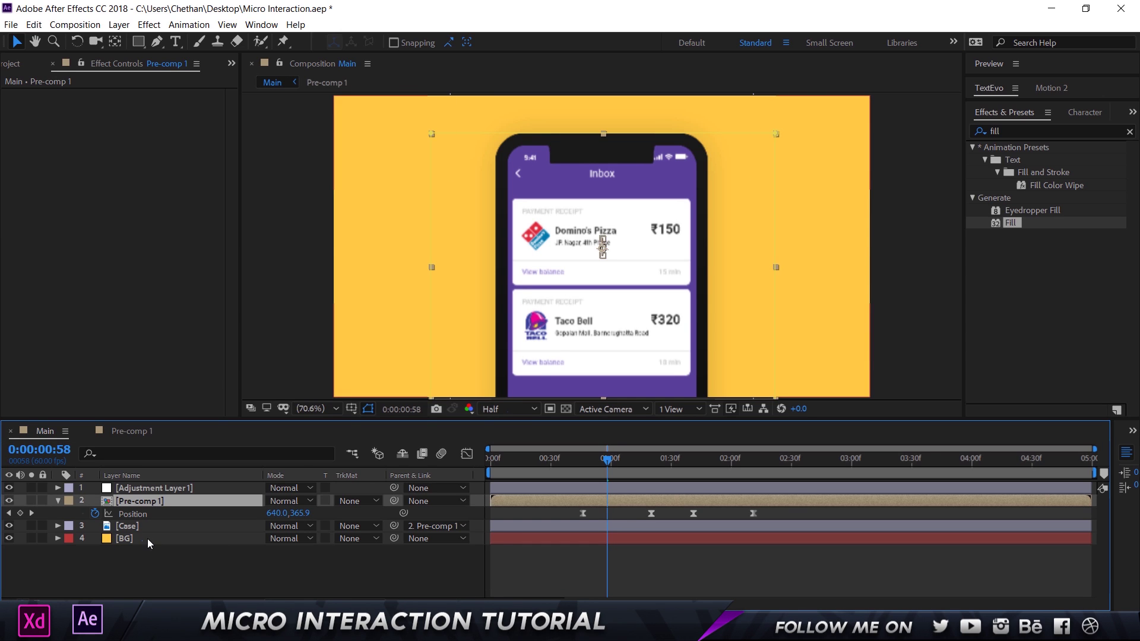
{"action": "left_click", "coordinate": [128, 539]}
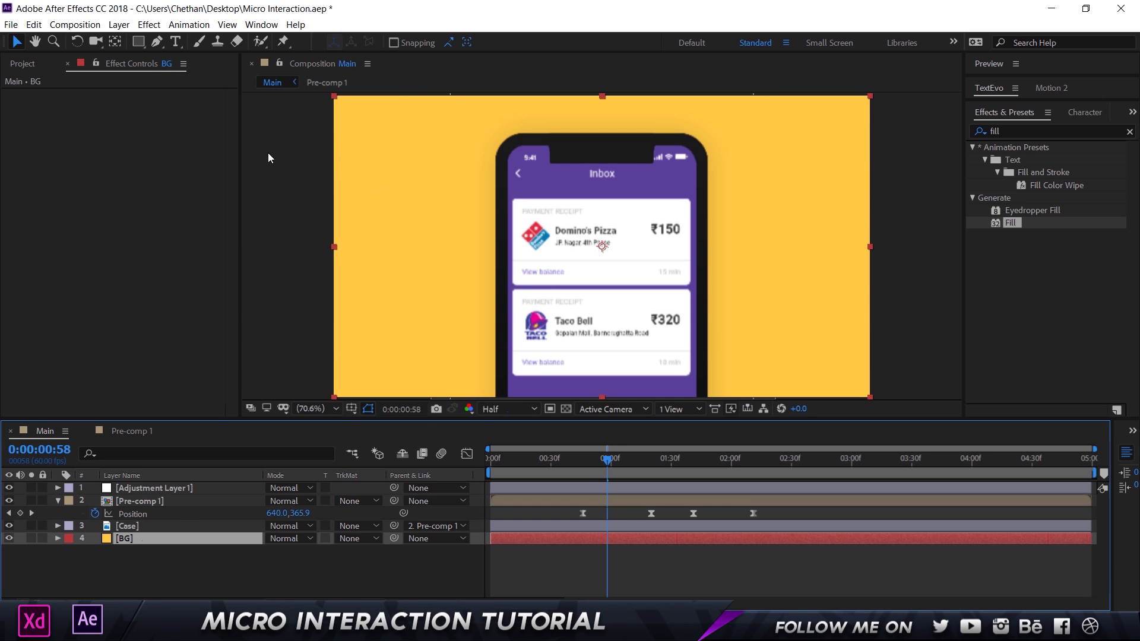
{"action": "left_click", "coordinate": [119, 25]}
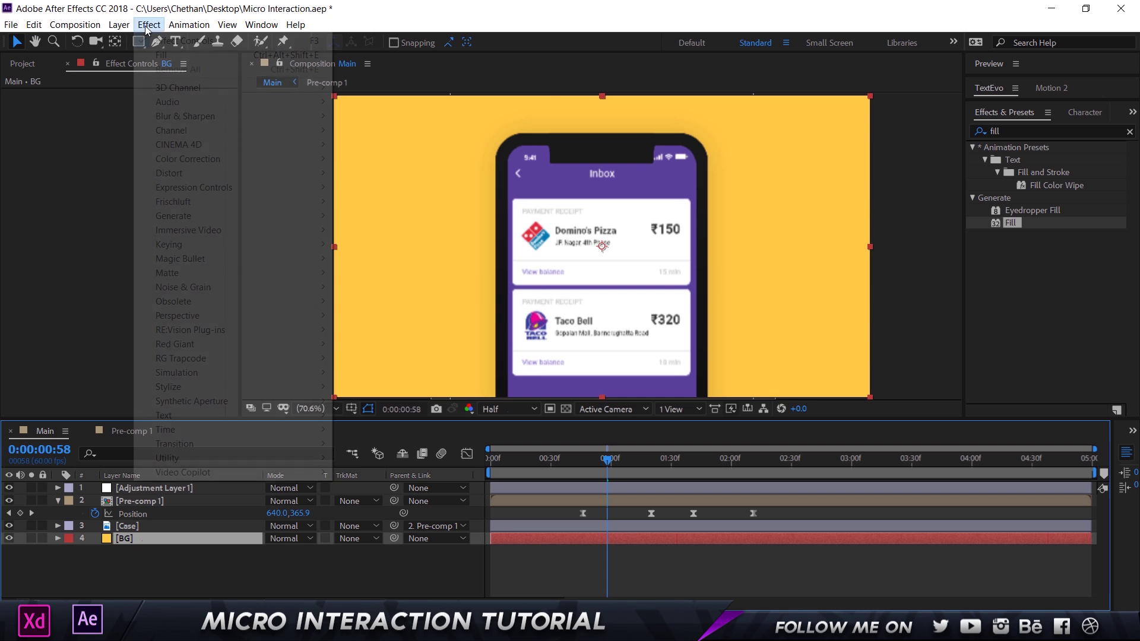
{"action": "mouse_move", "coordinate": [168, 43]}
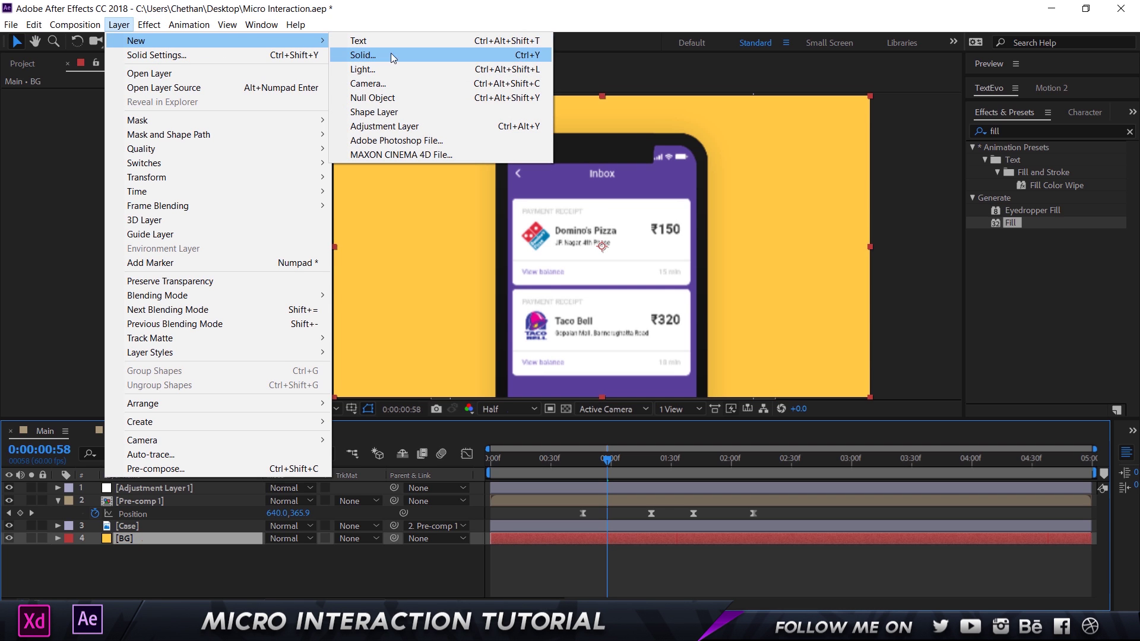
{"action": "left_click", "coordinate": [813, 270]}
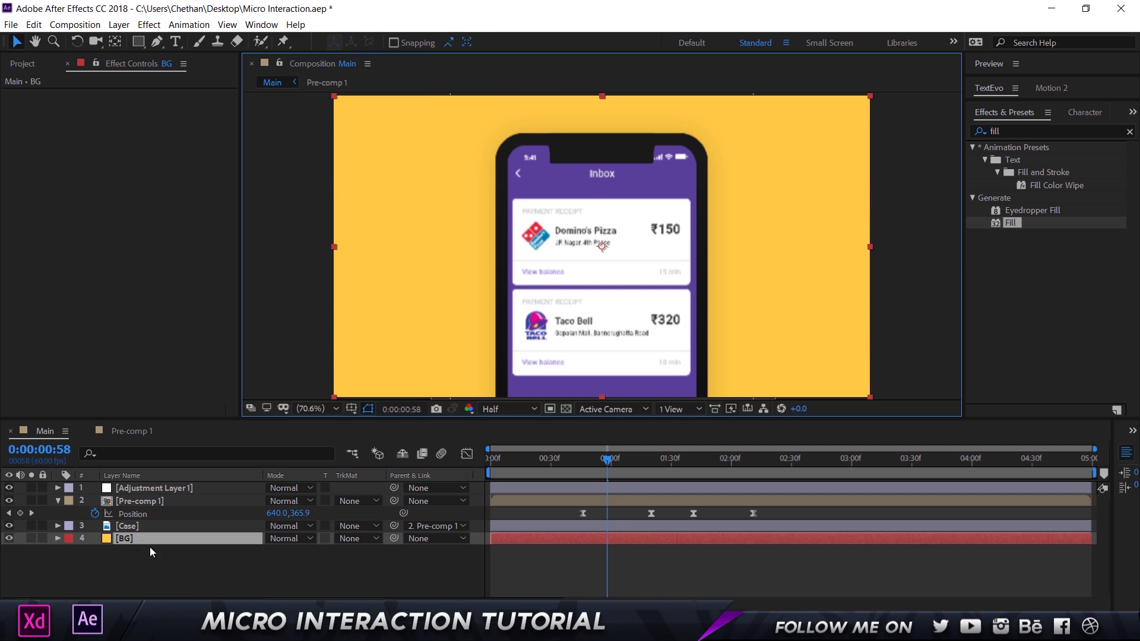
Solo the Case, Pre-comp 1 and BG layers and turn on the transparency grid
{"action": "left_click", "coordinate": [145, 526]}
{"action": "left_click", "coordinate": [32, 526]}
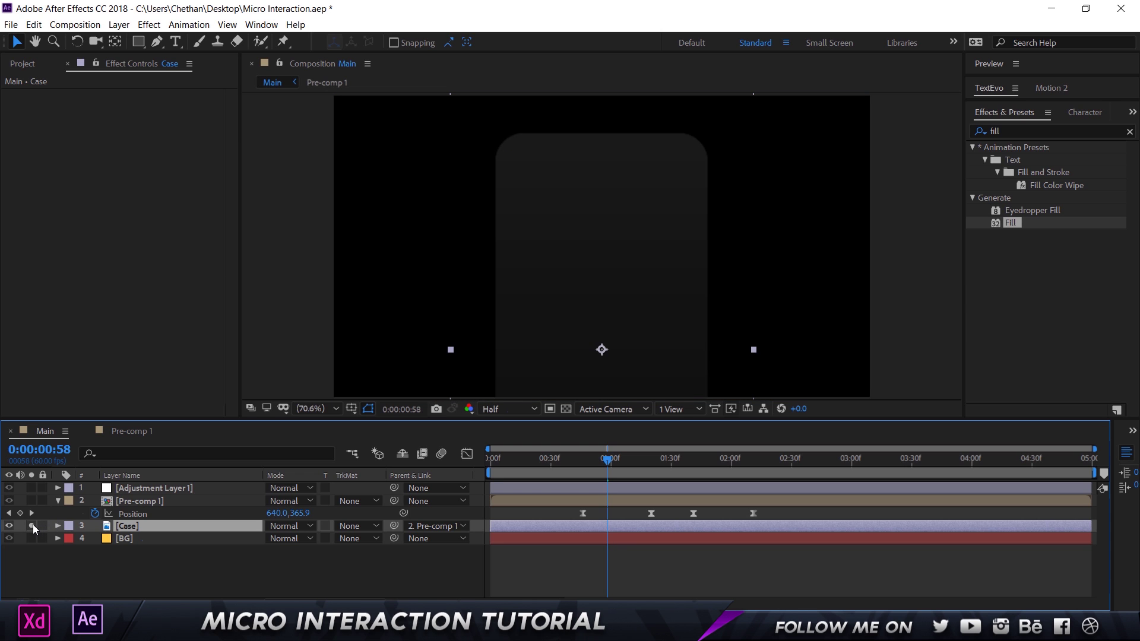
{"action": "left_click", "coordinate": [566, 409]}
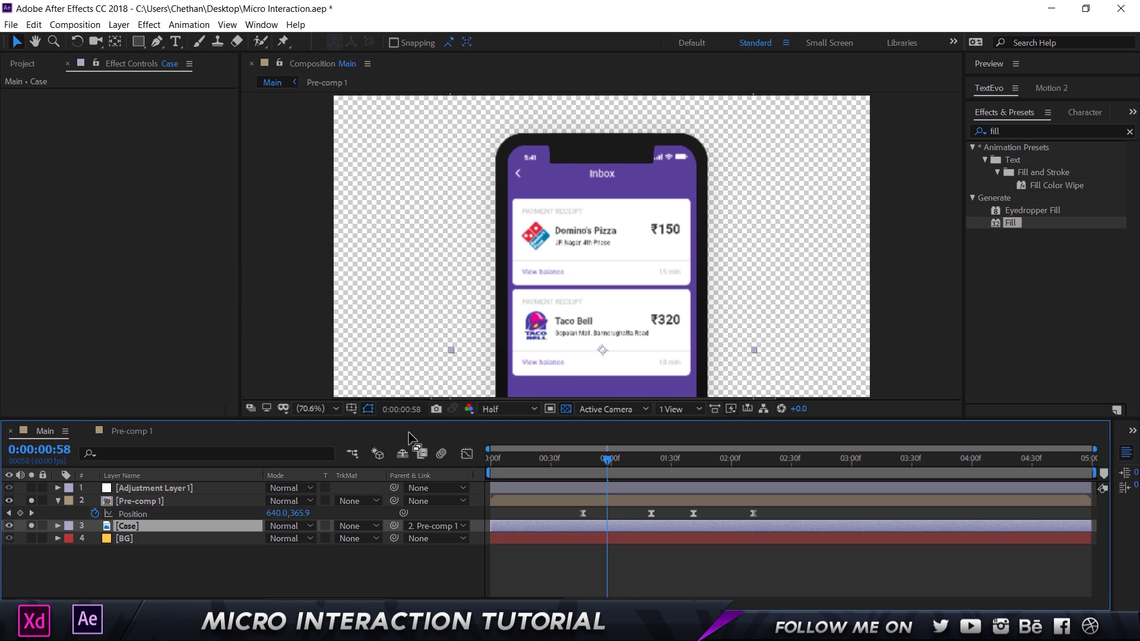
{"action": "left_click", "coordinate": [31, 539]}
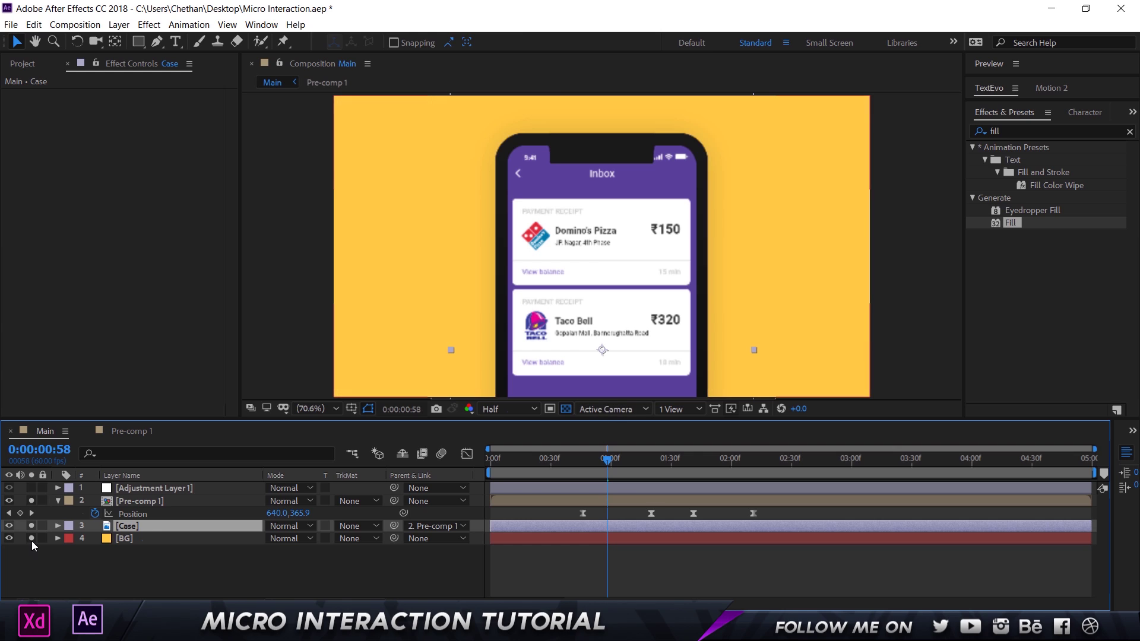
Preview the soloed phone animation in the Main composition and scrub through it to 0:00:04:59
{"action": "left_click", "coordinate": [148, 503]}
{"action": "key", "text": "space"}
{"action": "key", "text": "space"}
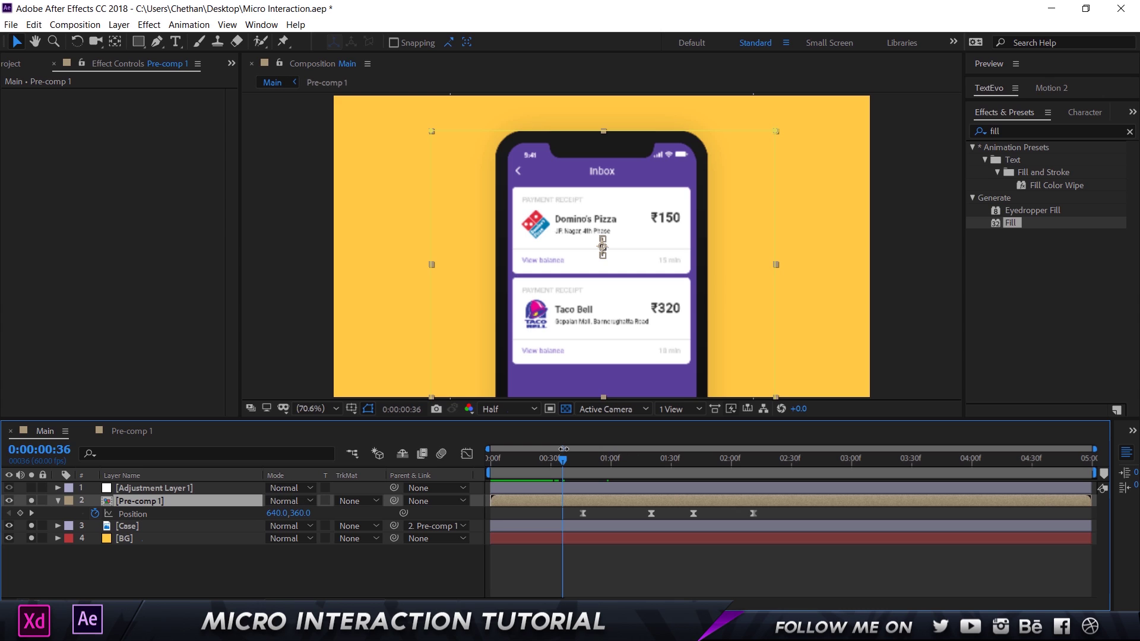
{"action": "left_click_drag", "start_coordinate": [562, 462], "coordinate": [585, 465]}
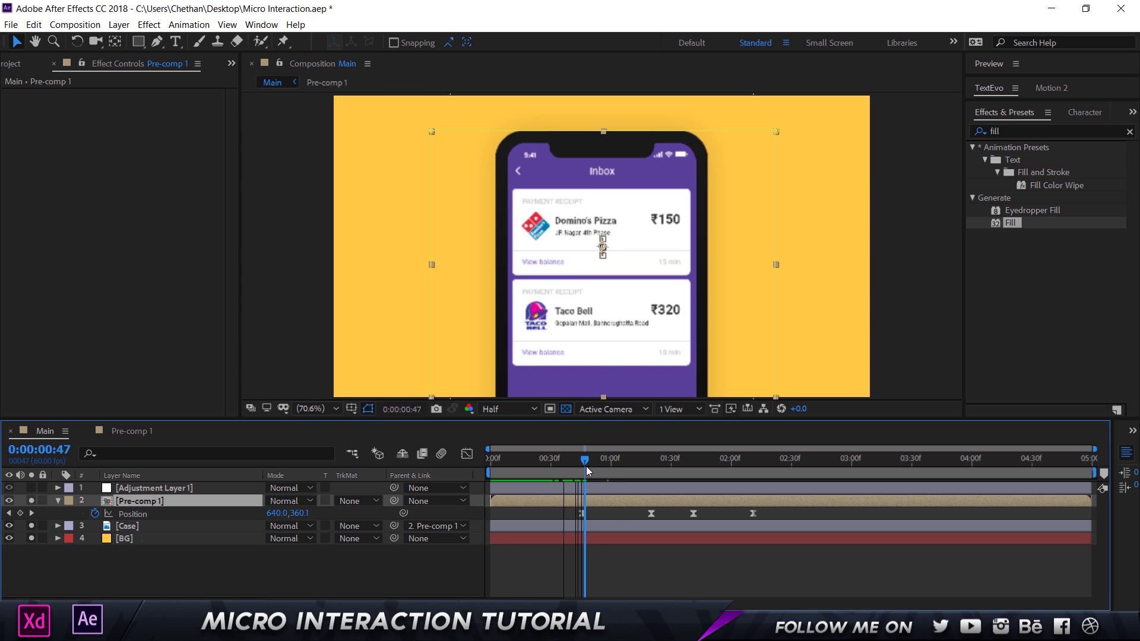
{"action": "left_click_drag", "start_coordinate": [586, 465], "coordinate": [1093, 474]}
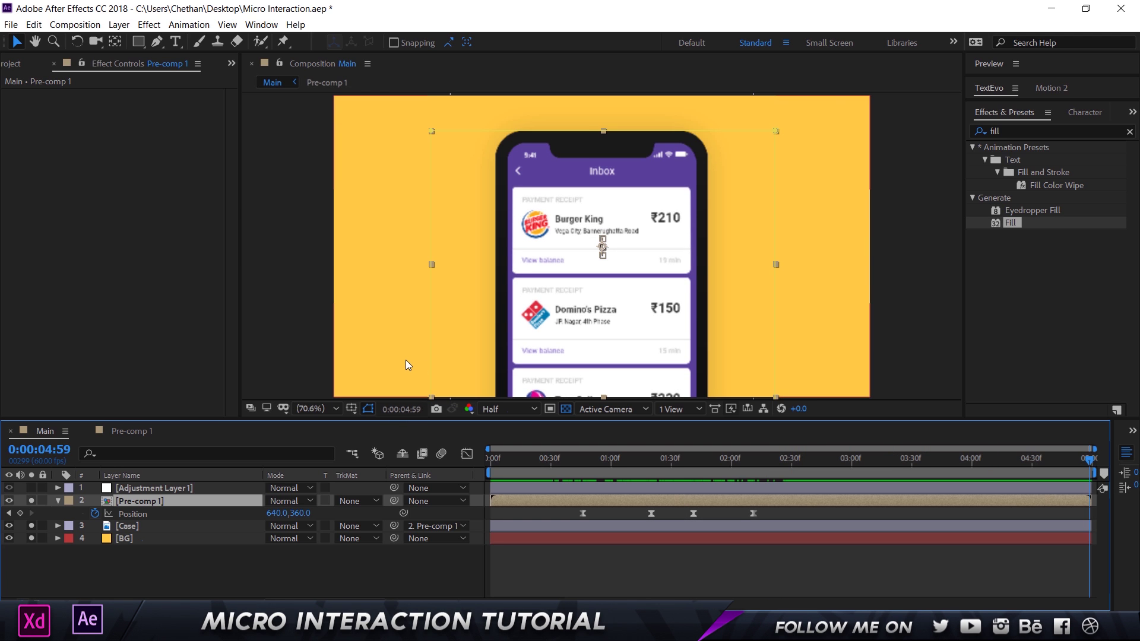